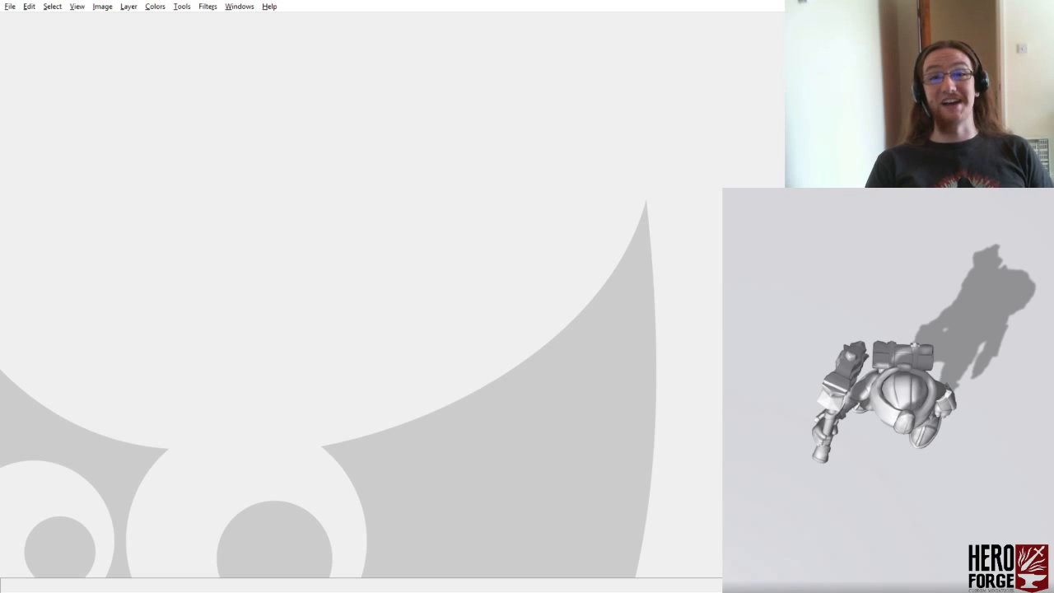
- Create a new image from the copied top-down miniature render and paste two more silver renders as new layers
{"action": "key", "text": "ctrl+shift+v"}
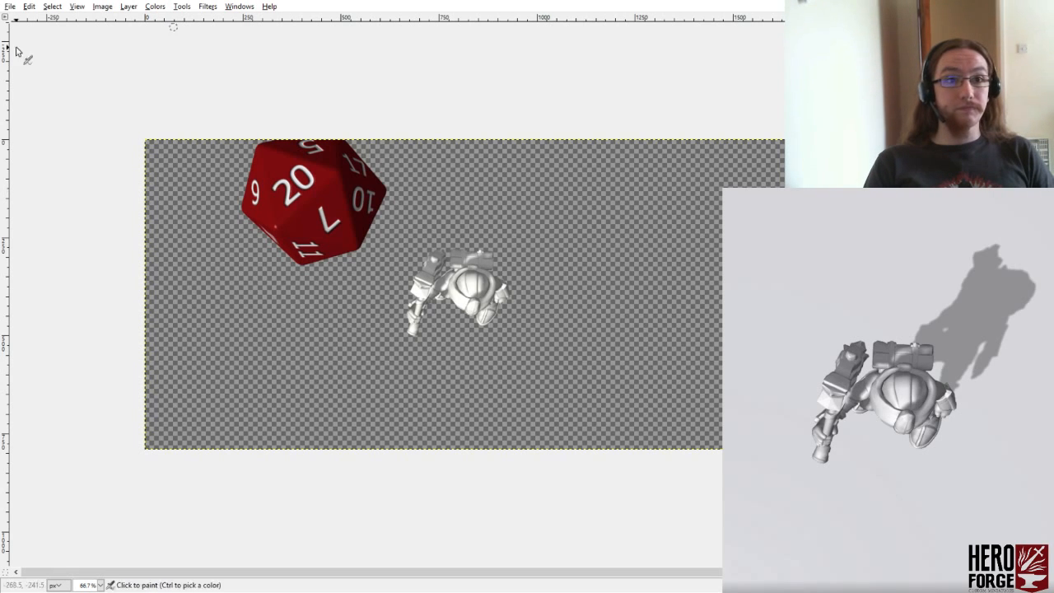
{"action": "left_click", "coordinate": [29, 6]}
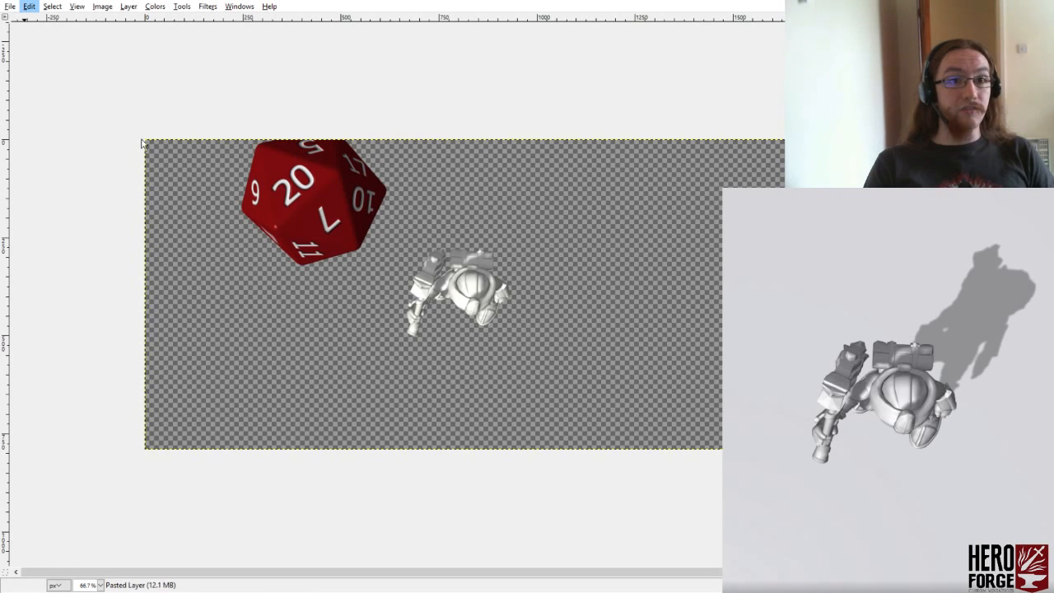
{"action": "left_click", "coordinate": [211, 154]}
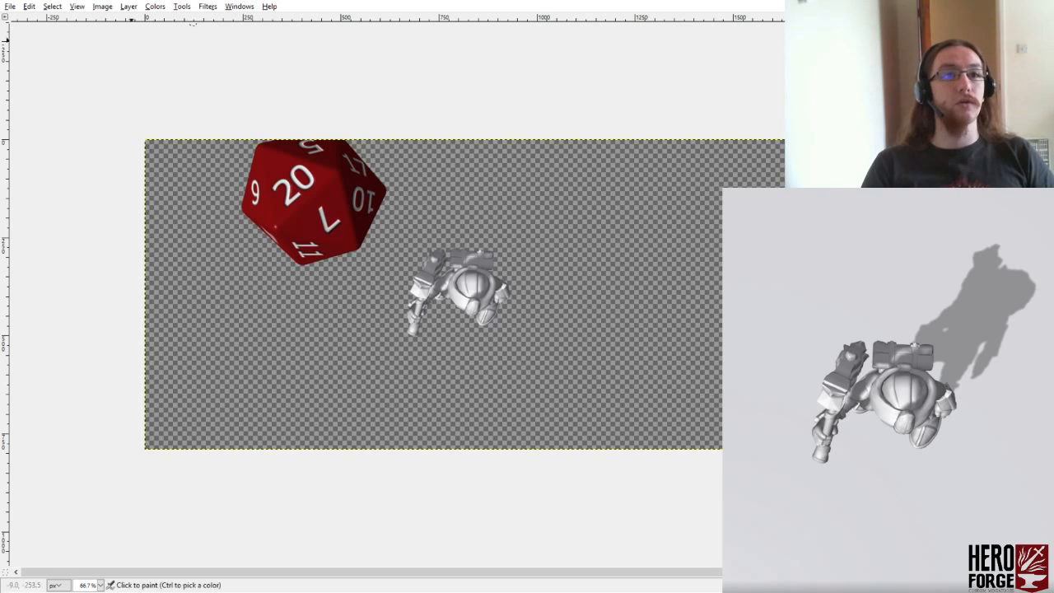
{"action": "left_click", "coordinate": [32, 6]}
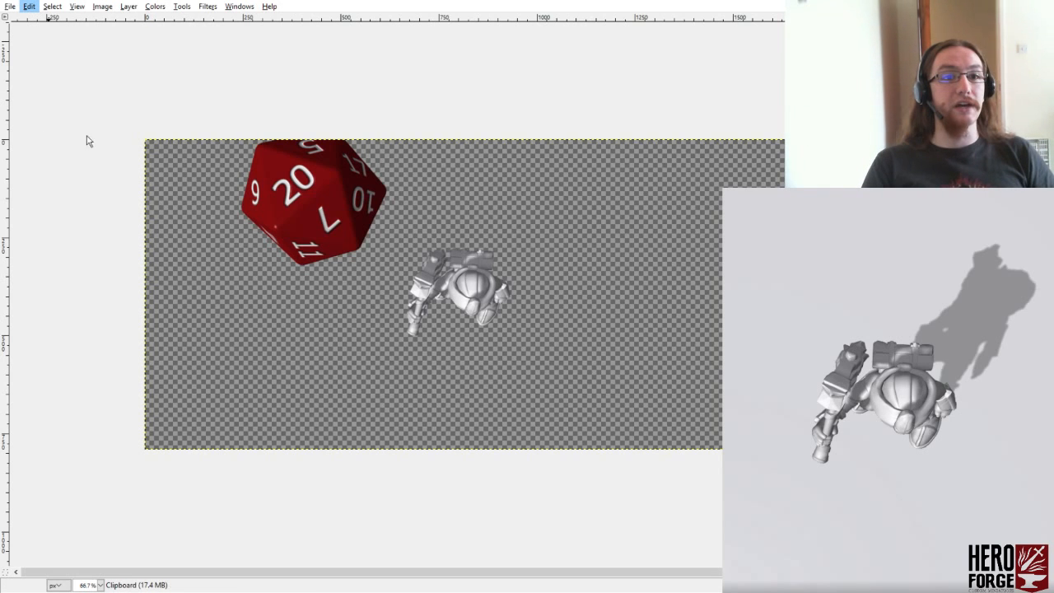
{"action": "left_click", "coordinate": [177, 149]}
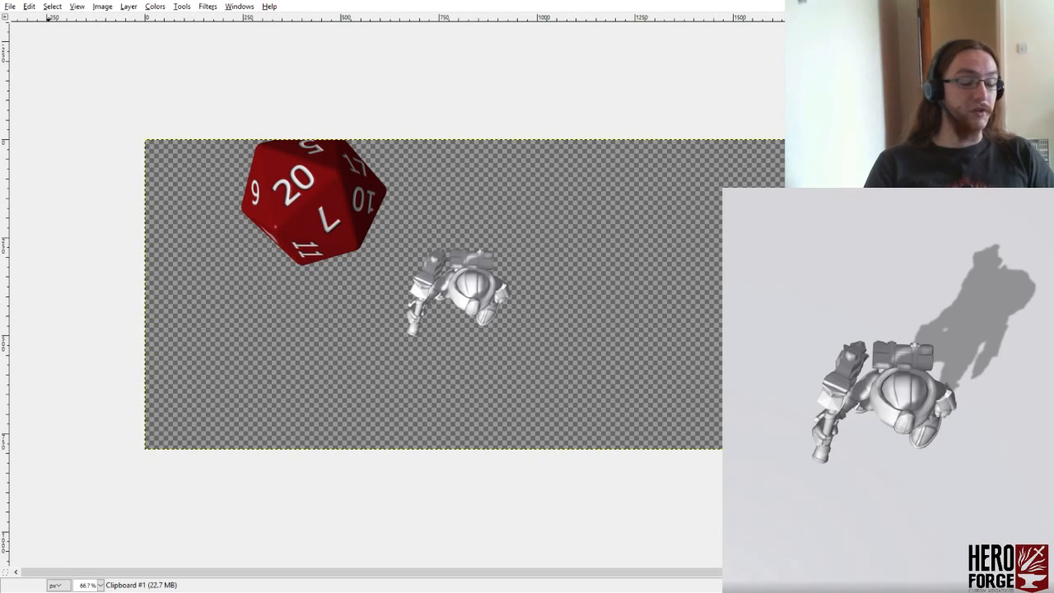
- Paste the bronze render and the gold render of the miniature as new layers above the silver ones
{"action": "left_click", "coordinate": [28, 6]}
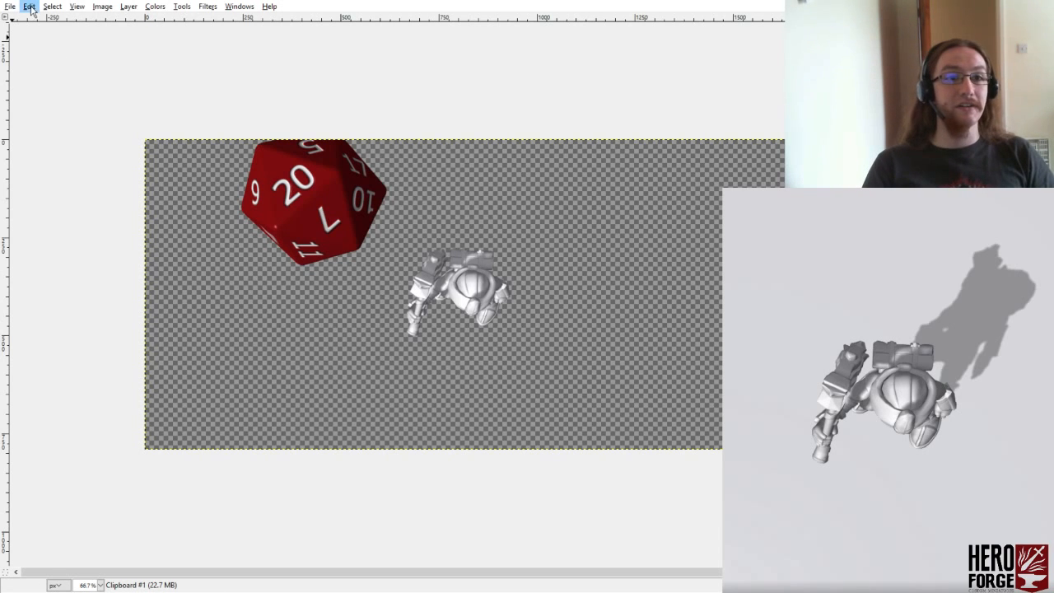
{"action": "left_click", "coordinate": [198, 151]}
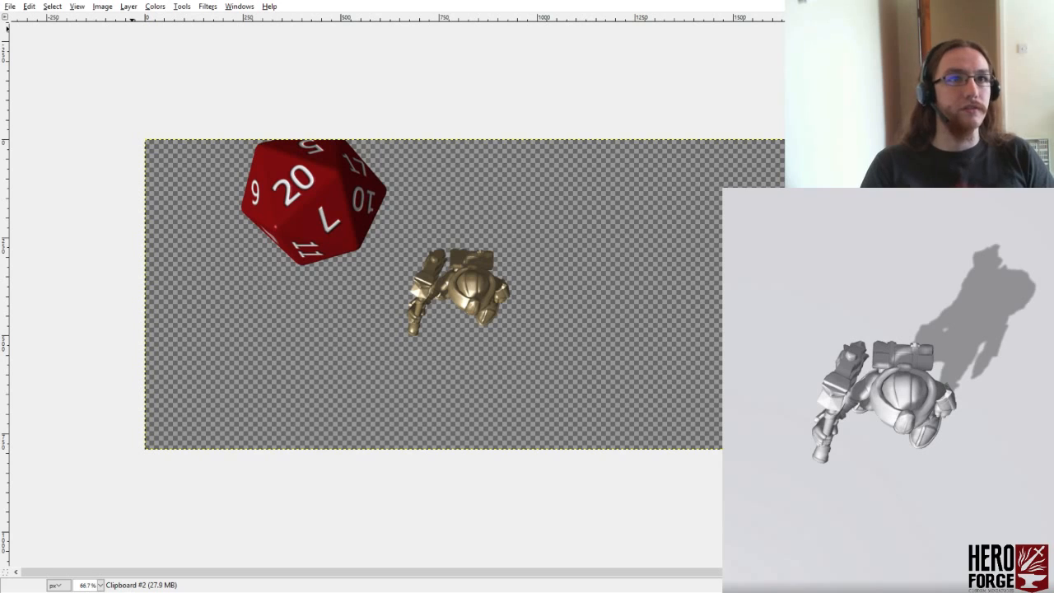
{"action": "left_click", "coordinate": [29, 6]}
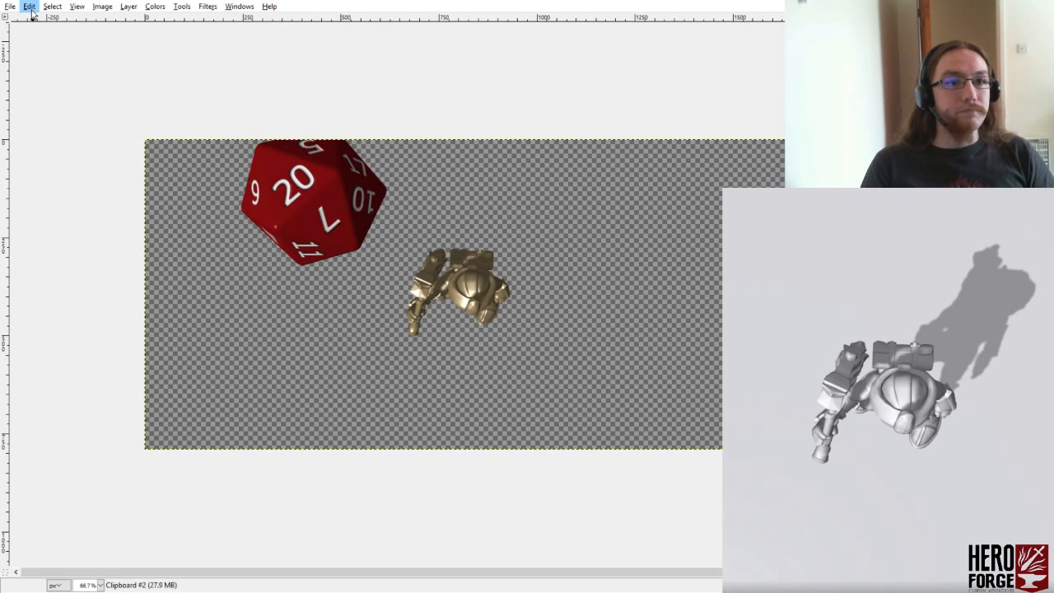
{"action": "left_click", "coordinate": [196, 147]}
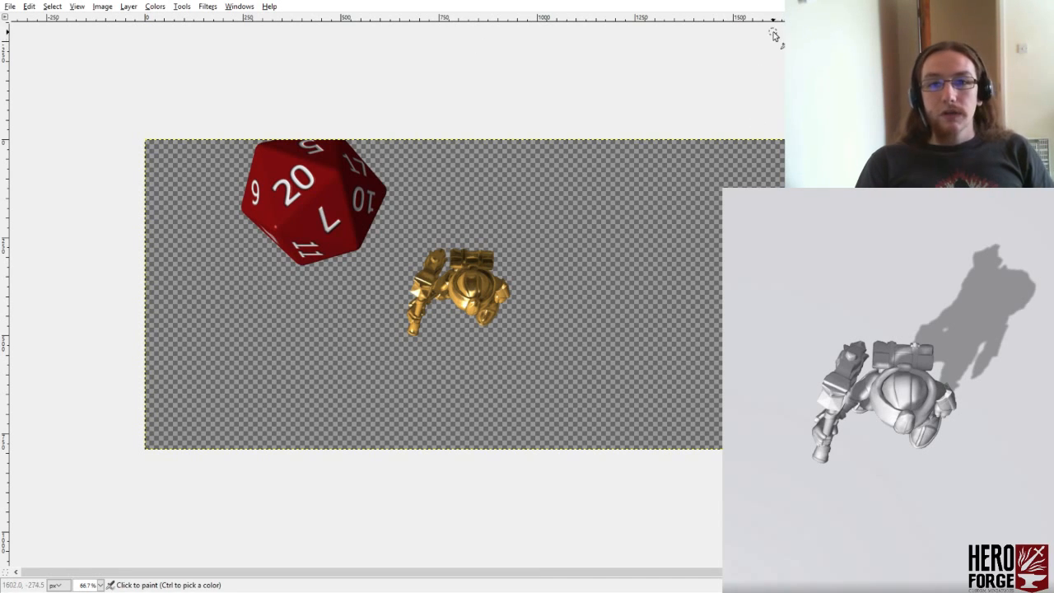
- Select the hammer head with Free Select, tracing its edge against the handle and arm and looping loosely around its outer side
{"action": "key", "text": "o"}
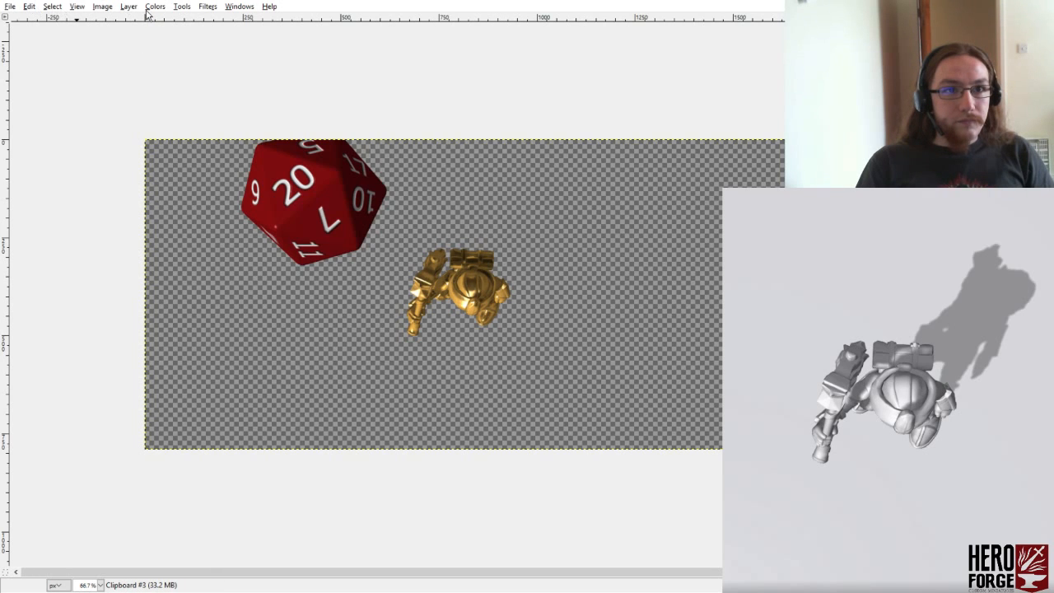
{"action": "left_click", "coordinate": [103, 7]}
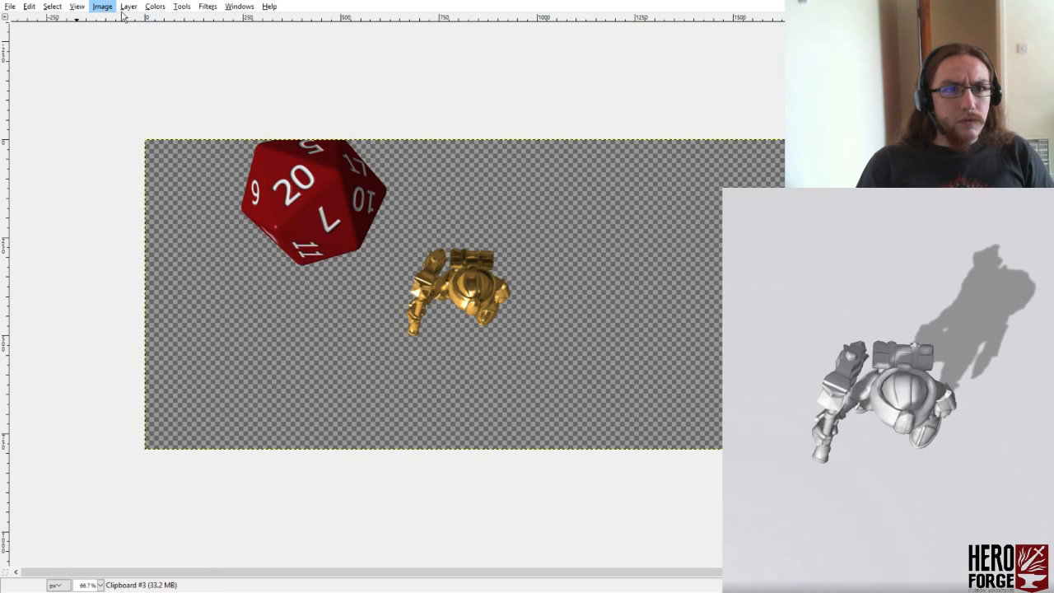
{"action": "left_click", "coordinate": [350, 44]}
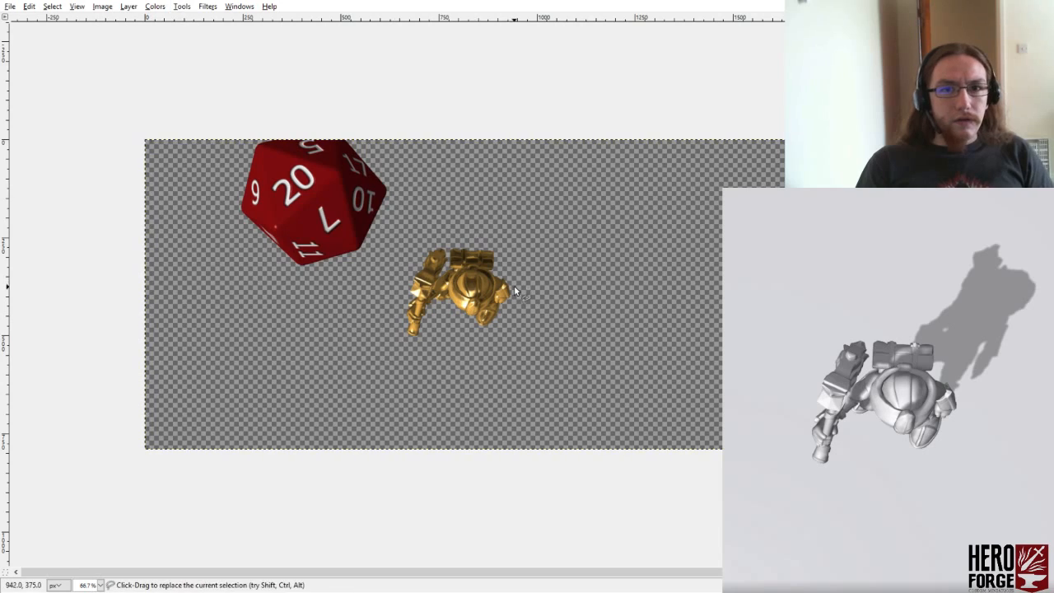
{"action": "scroll", "coordinate": [514, 284], "scroll_direction": "up", "scroll_amount": 4}
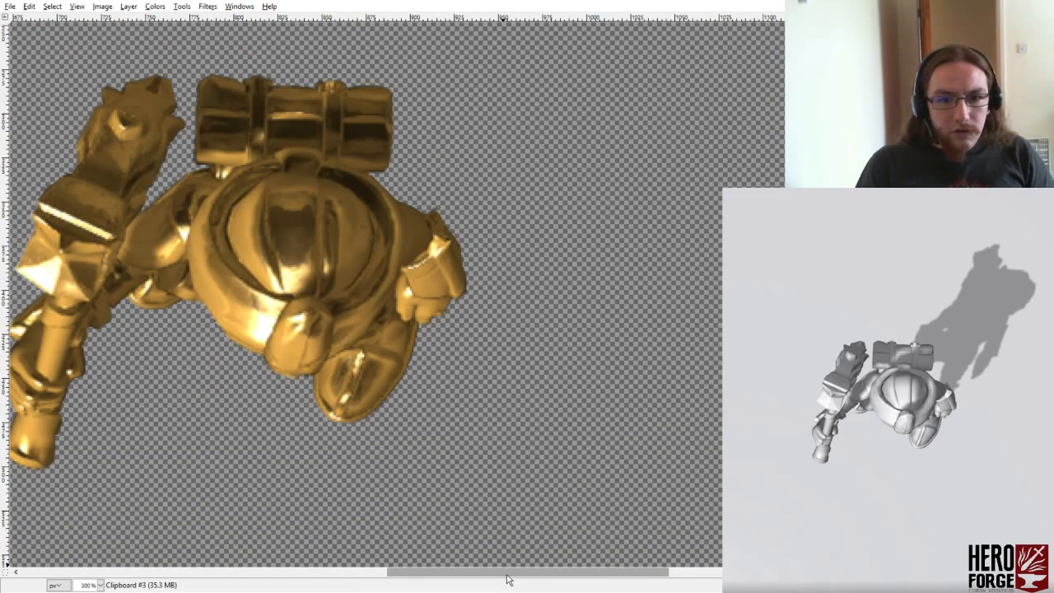
{"action": "left_click_drag", "start_coordinate": [508, 579], "coordinate": [431, 571]}
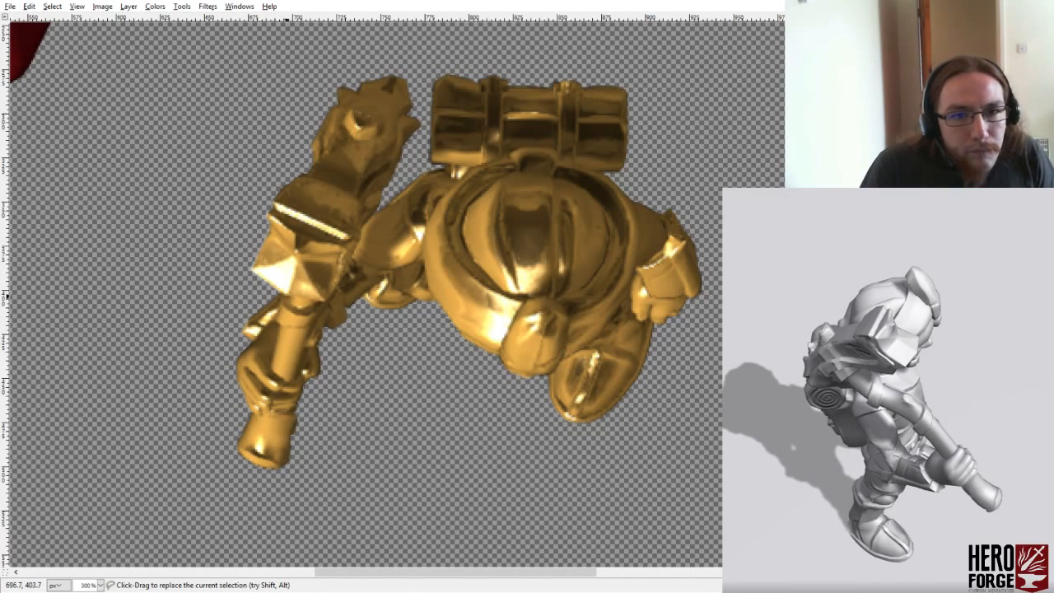
{"action": "left_click", "coordinate": [280, 293]}
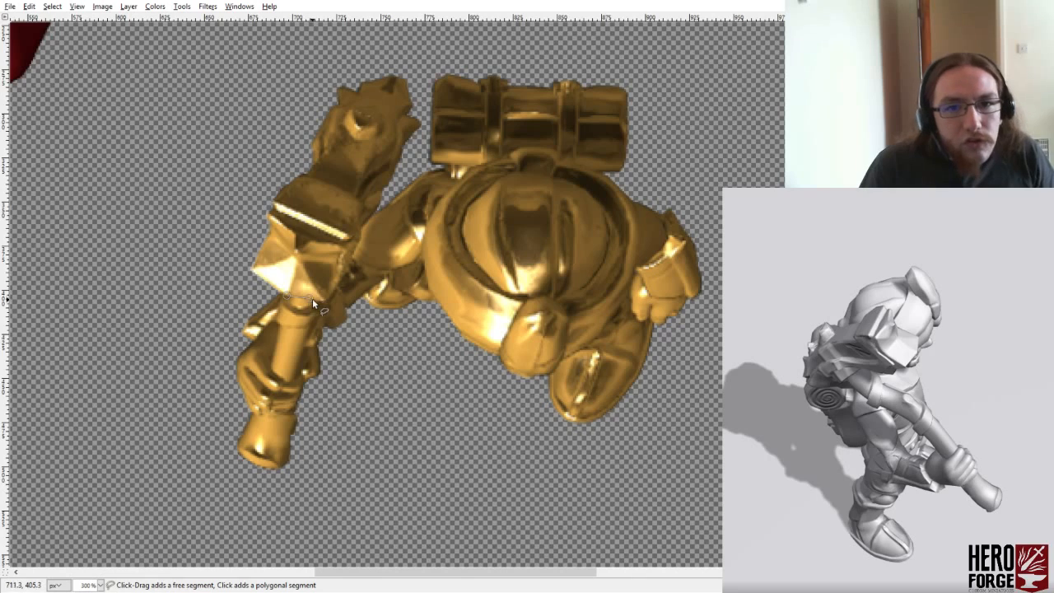
{"action": "left_click", "coordinate": [324, 301]}
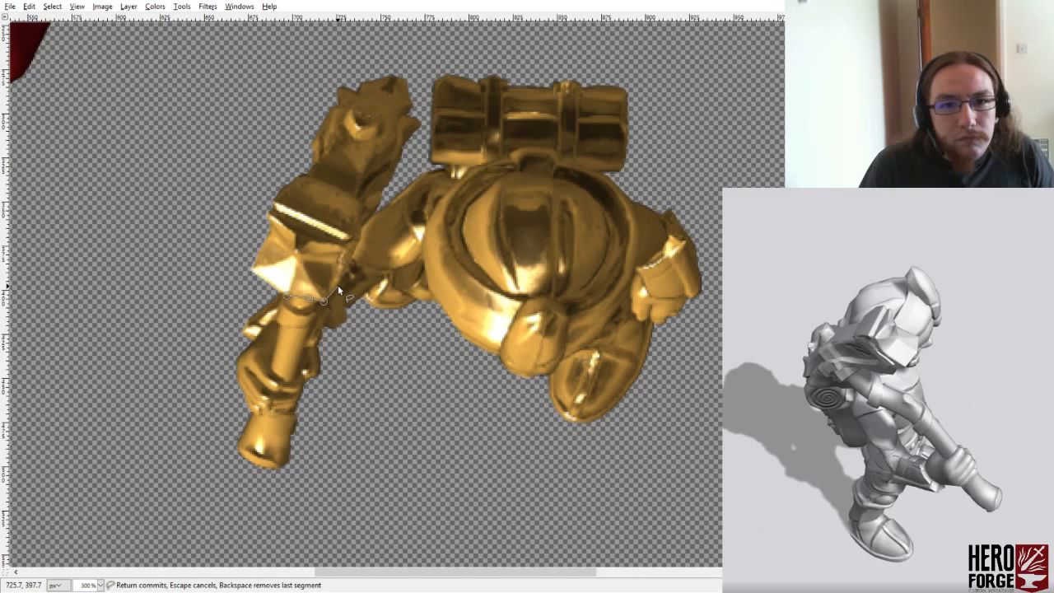
{"action": "left_click", "coordinate": [337, 285]}
{"action": "left_click", "coordinate": [348, 267]}
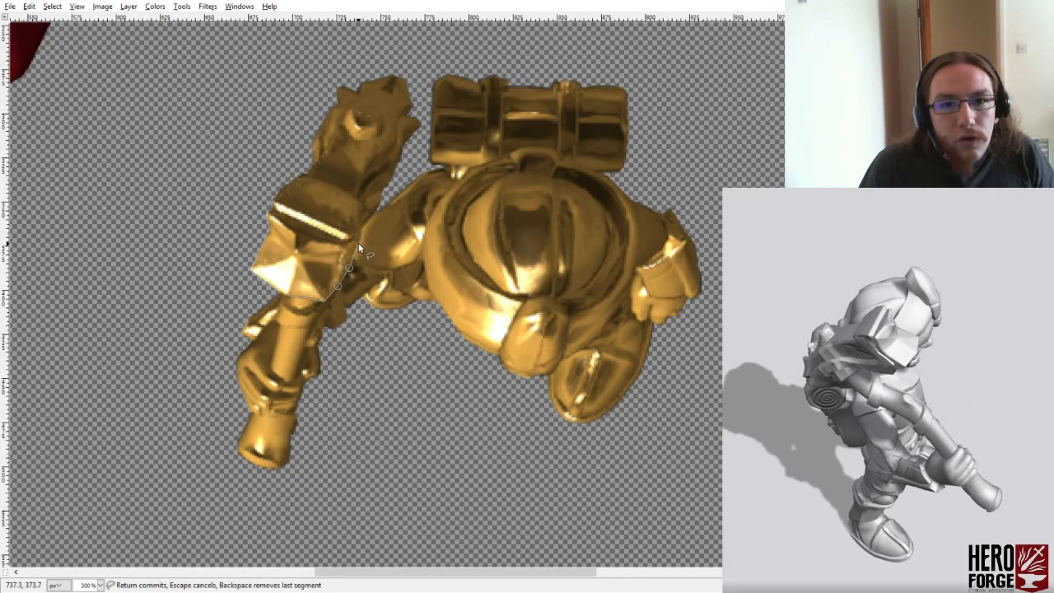
{"action": "left_click", "coordinate": [358, 245]}
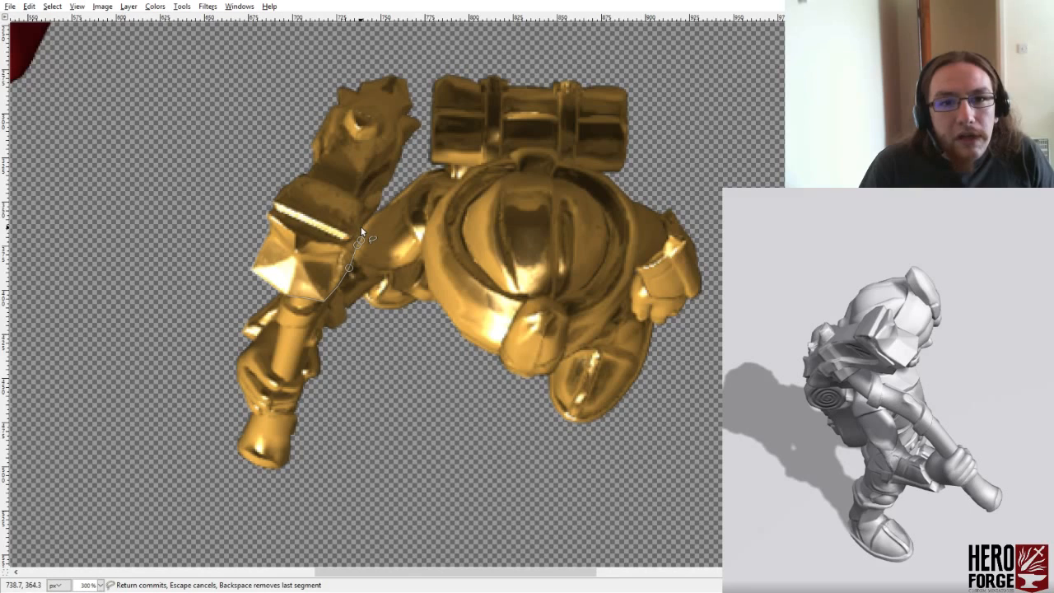
{"action": "left_click", "coordinate": [361, 228]}
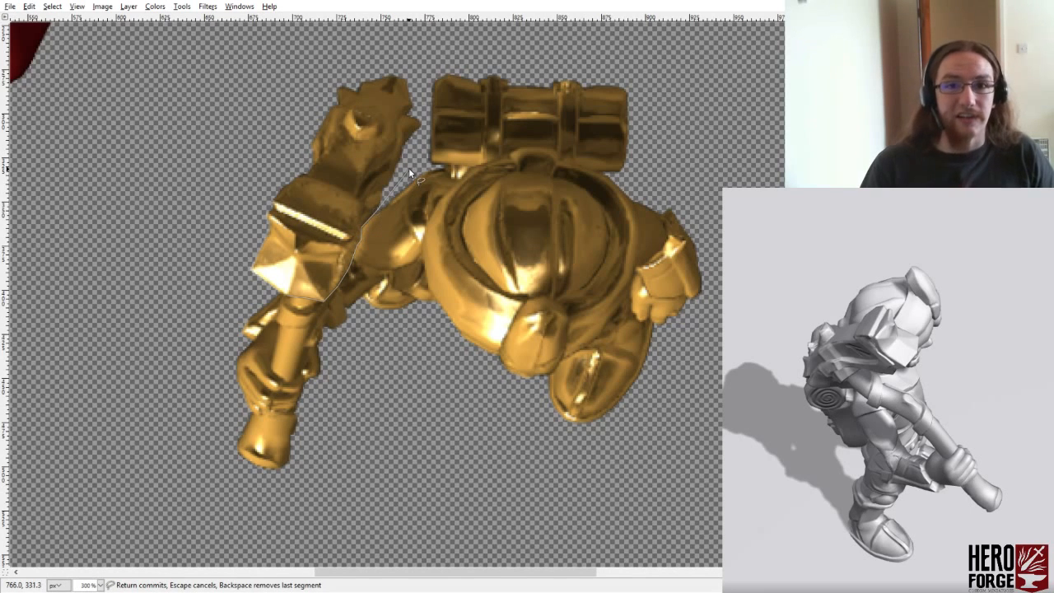
{"action": "left_click", "coordinate": [427, 119]}
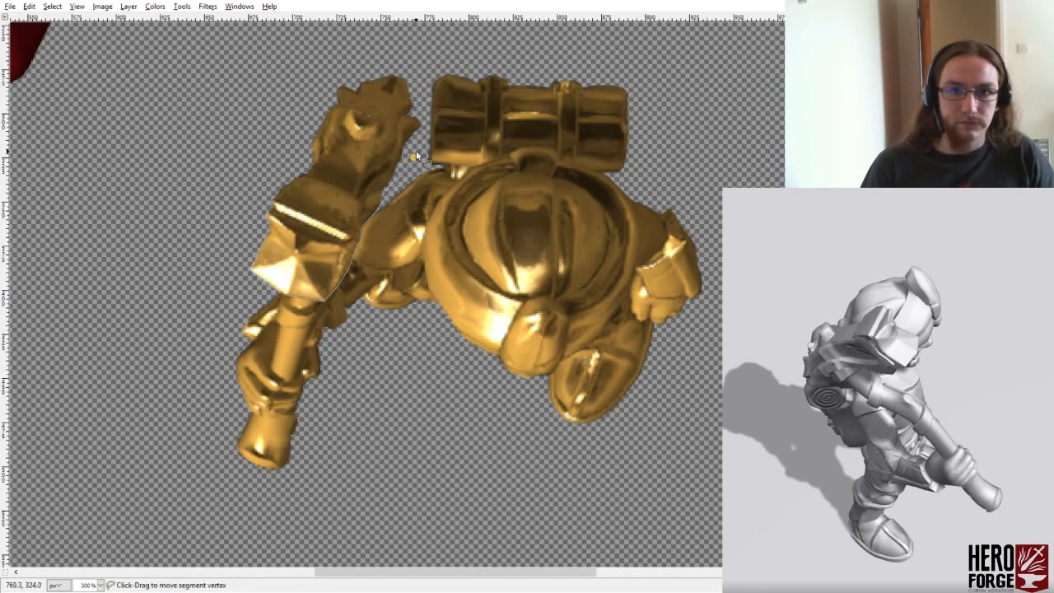
{"action": "left_click", "coordinate": [427, 68]}
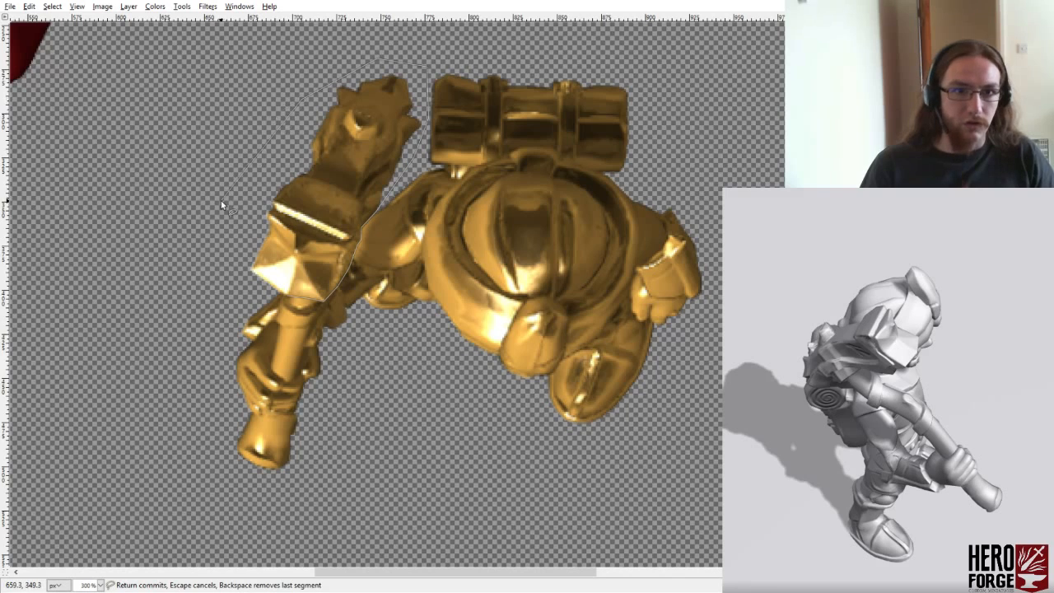
{"action": "left_click", "coordinate": [280, 294]}
{"action": "left_click", "coordinate": [310, 271]}
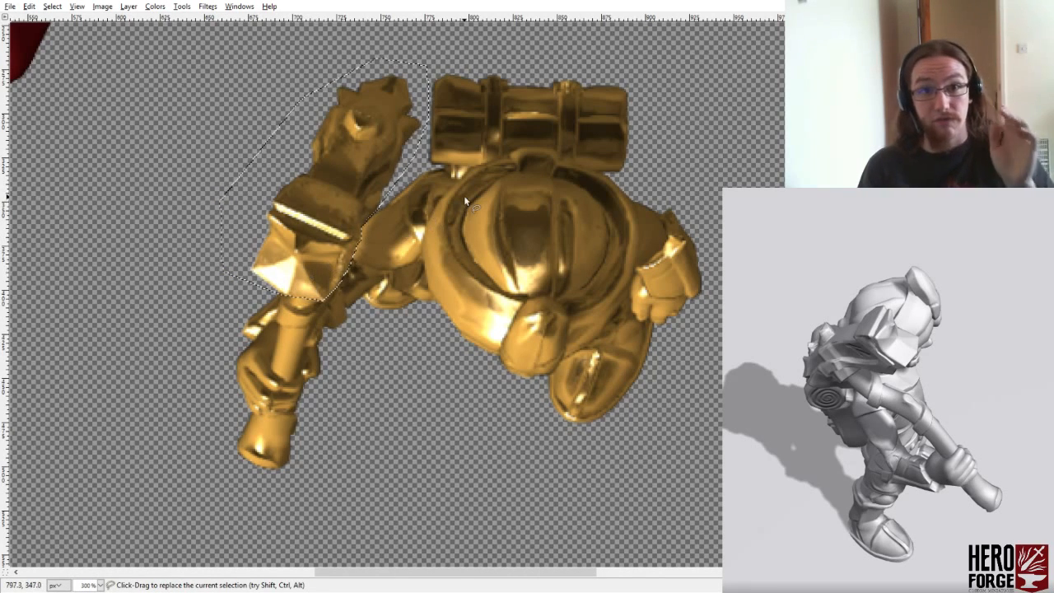
- Subtract the round knob near the far end of the hammer head from the selection with a freehand outline
{"action": "left_click", "coordinate": [355, 140], "text": "shift"}
{"action": "left_click", "coordinate": [379, 138]}
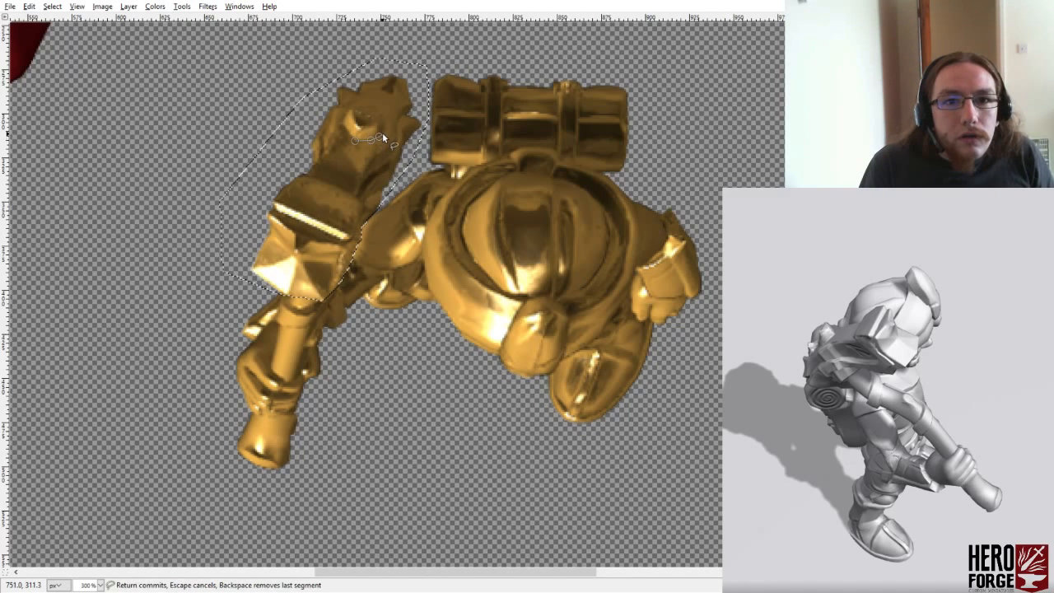
{"action": "left_click", "coordinate": [385, 120]}
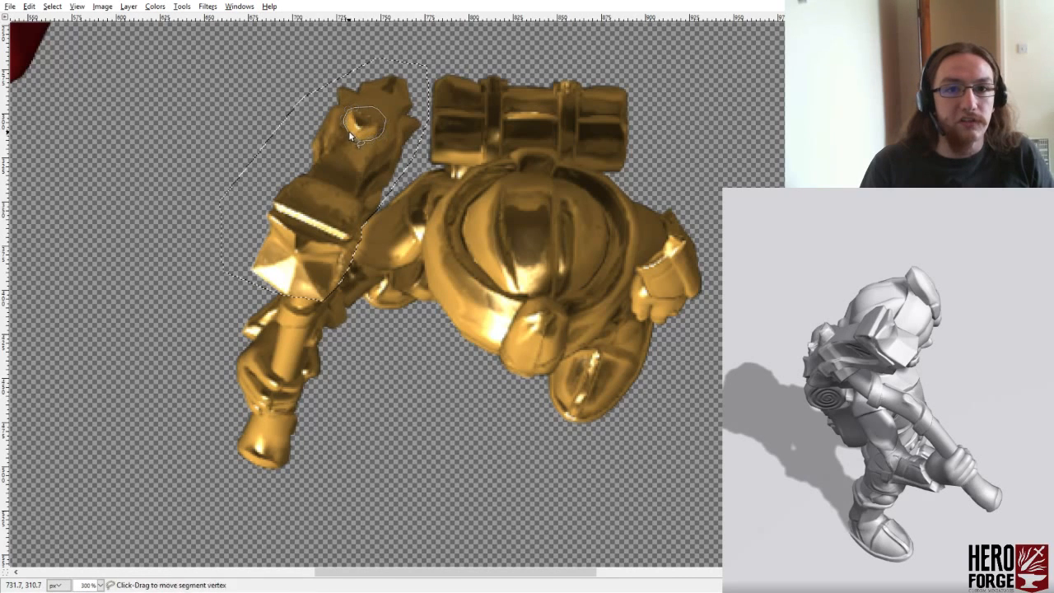
{"action": "left_click", "coordinate": [352, 132]}
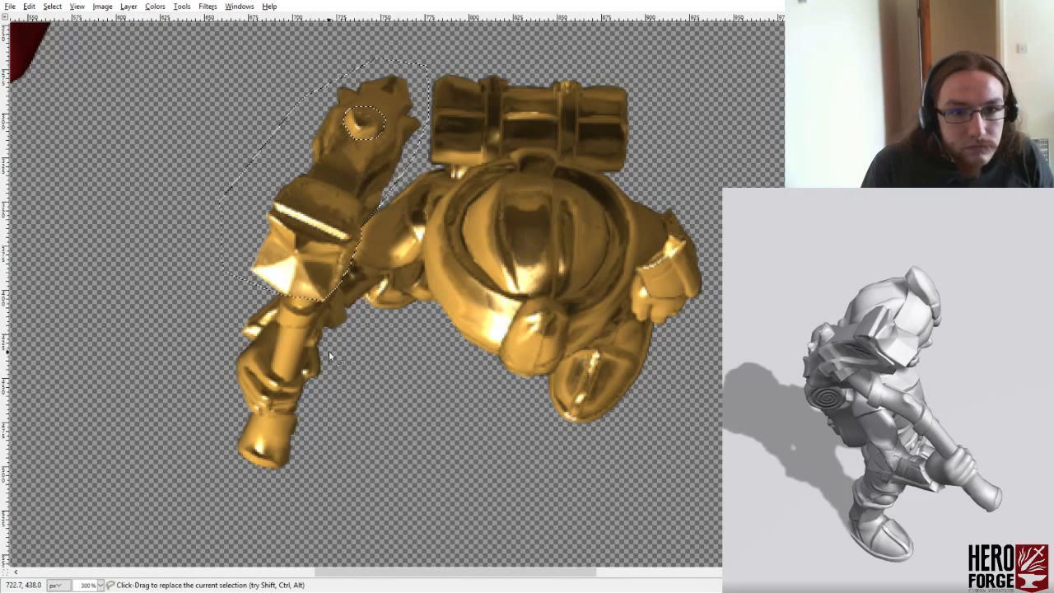
- Add the collar on the handle just below the hammer head to the selection
{"action": "left_click", "coordinate": [292, 311]}
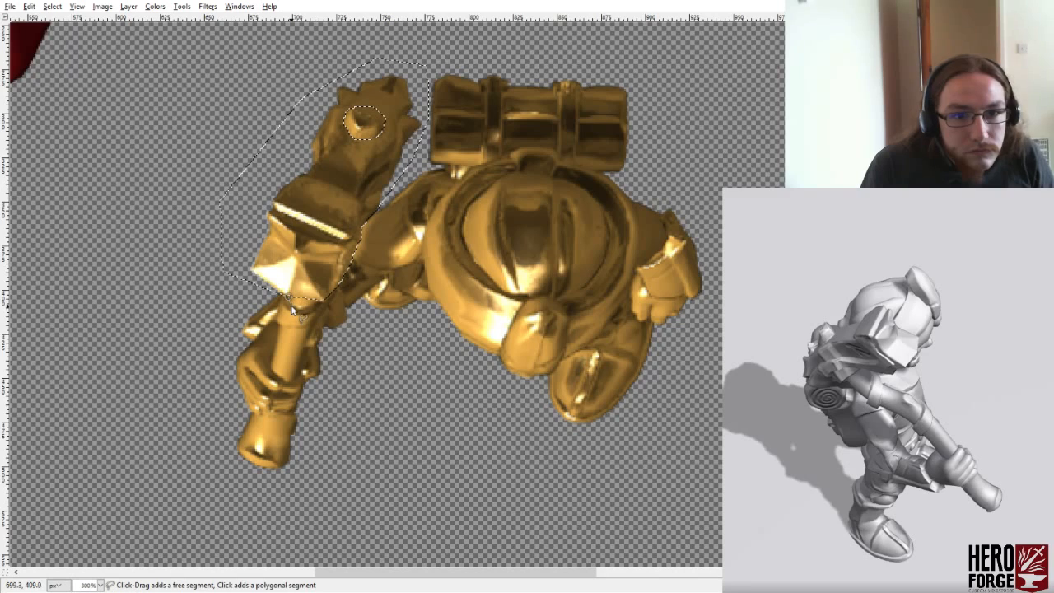
{"action": "left_click", "coordinate": [304, 309]}
{"action": "left_click", "coordinate": [313, 305]}
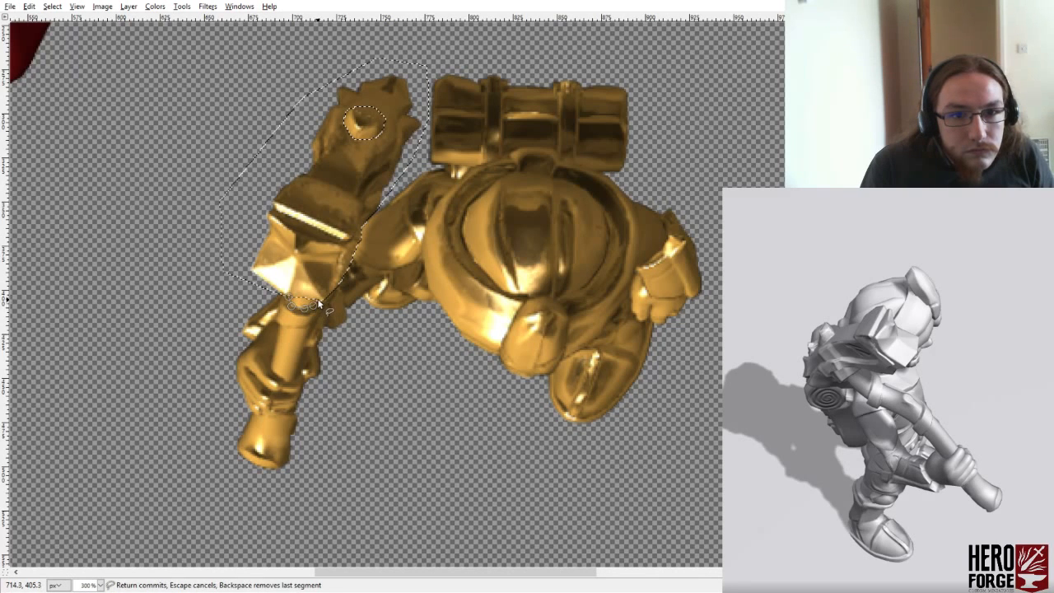
{"action": "left_click", "coordinate": [321, 302]}
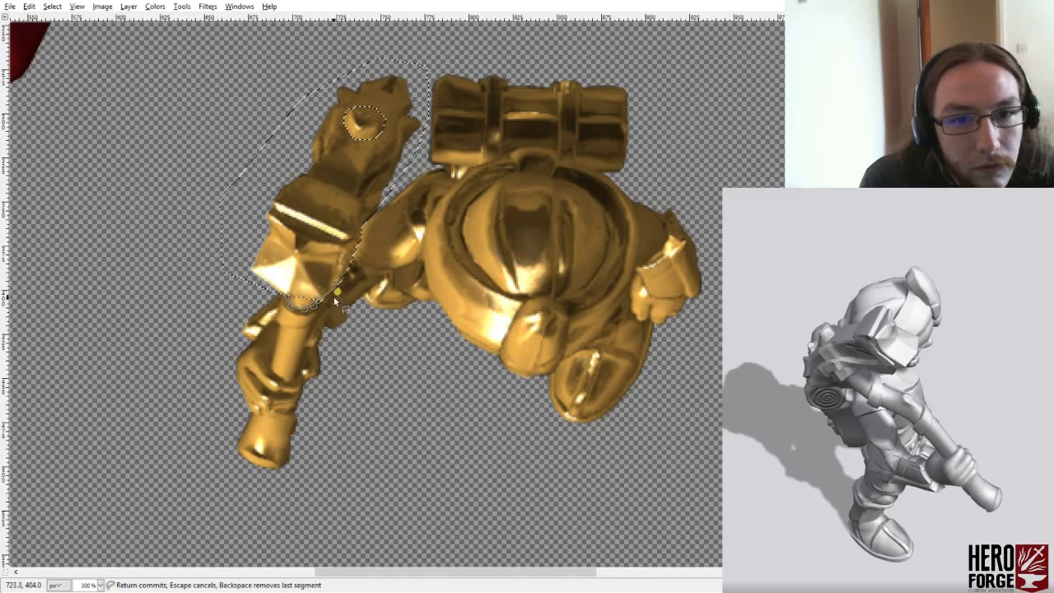
{"action": "left_click", "coordinate": [314, 322]}
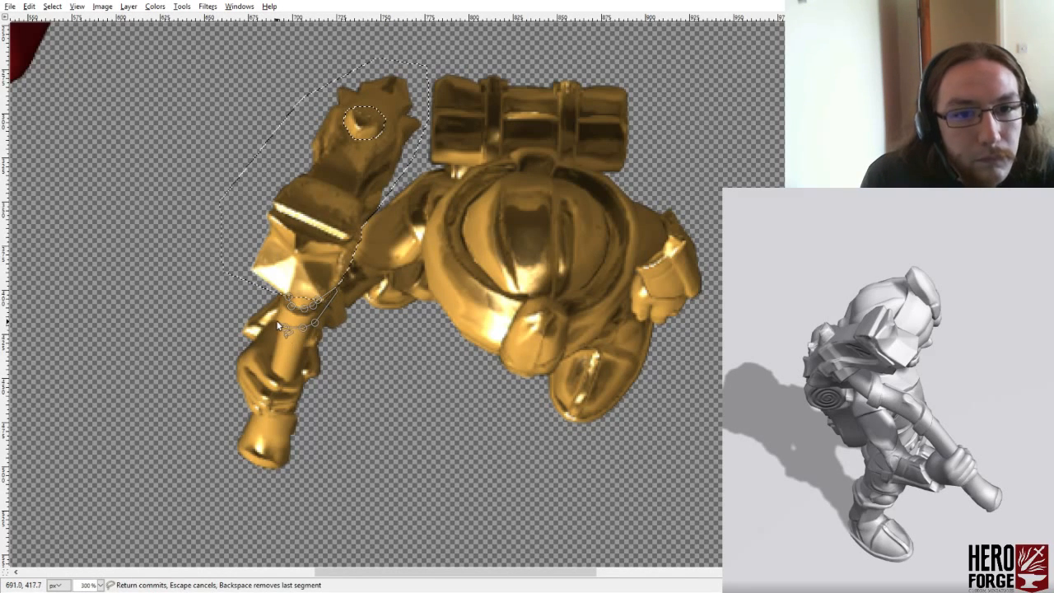
{"action": "left_click", "coordinate": [275, 321]}
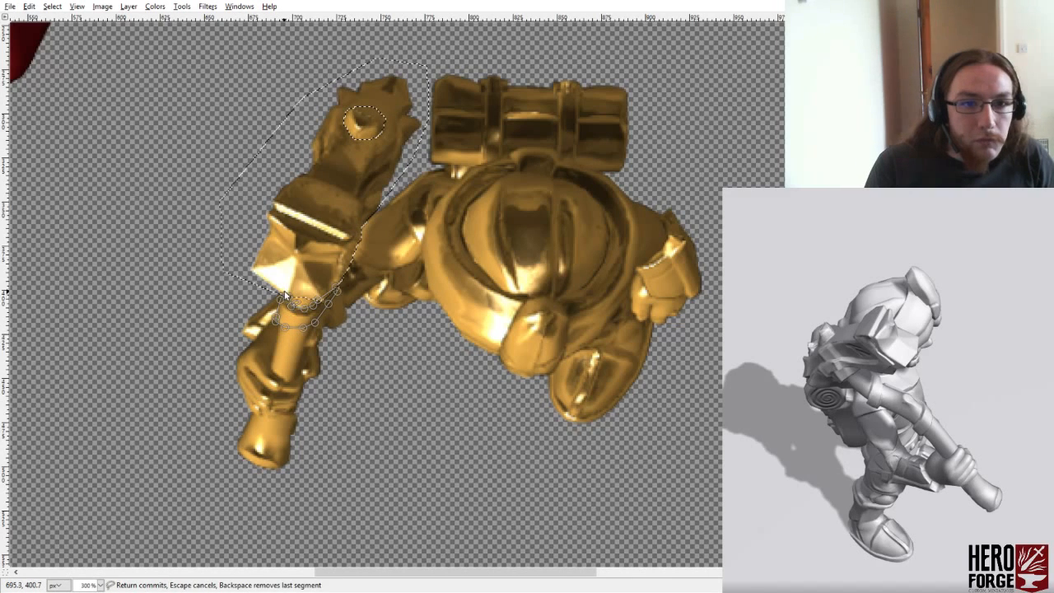
{"action": "left_click", "coordinate": [290, 299]}
{"action": "key", "text": "Return"}
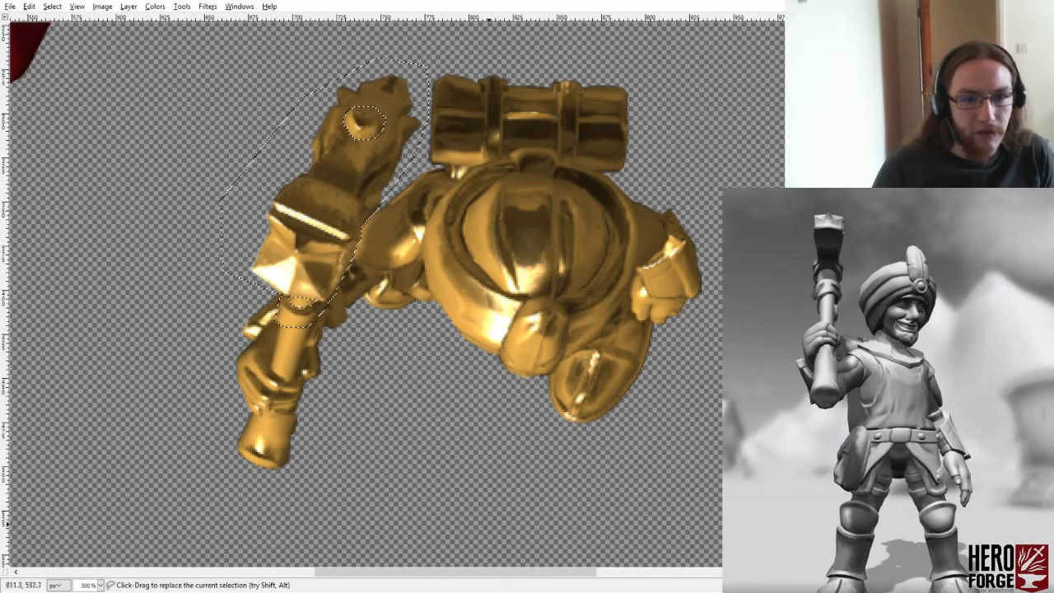
- Add the flared butt of the hammer handle below the gripping hand to the selection
{"action": "left_click", "coordinate": [280, 414]}
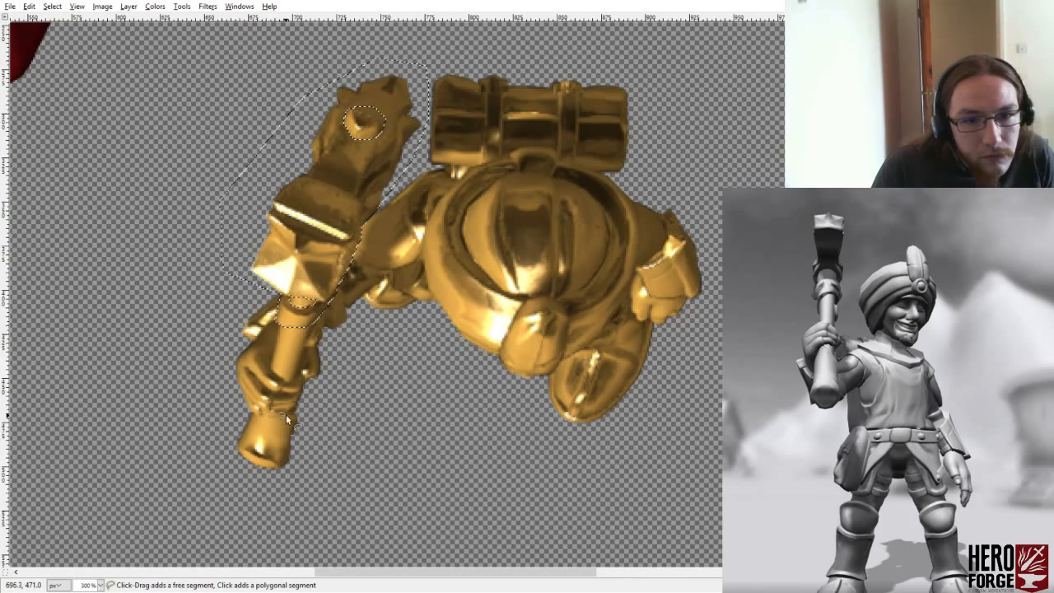
{"action": "left_click", "coordinate": [318, 414]}
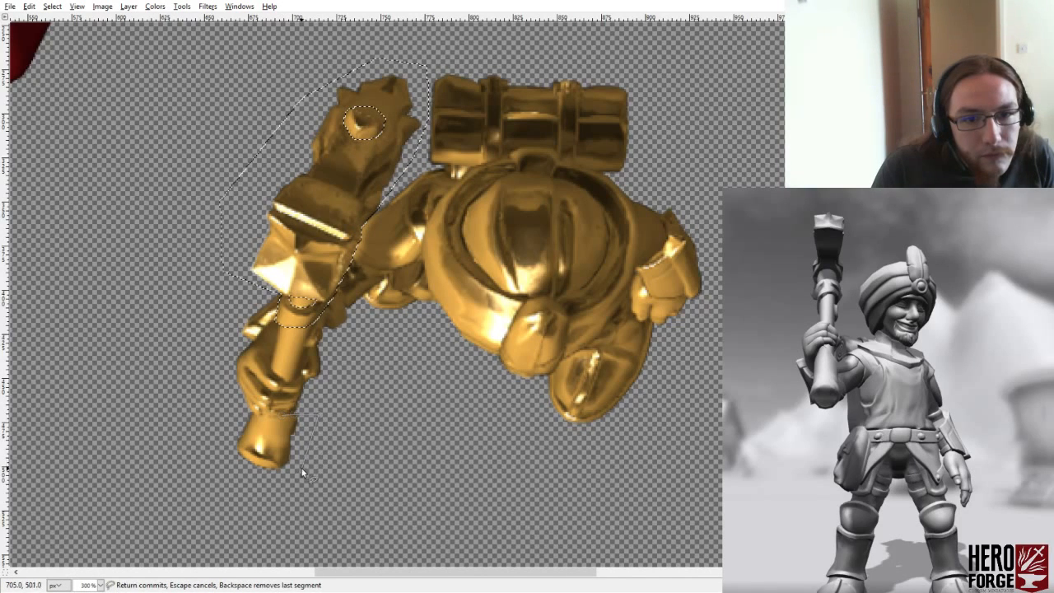
{"action": "left_click", "coordinate": [273, 416]}
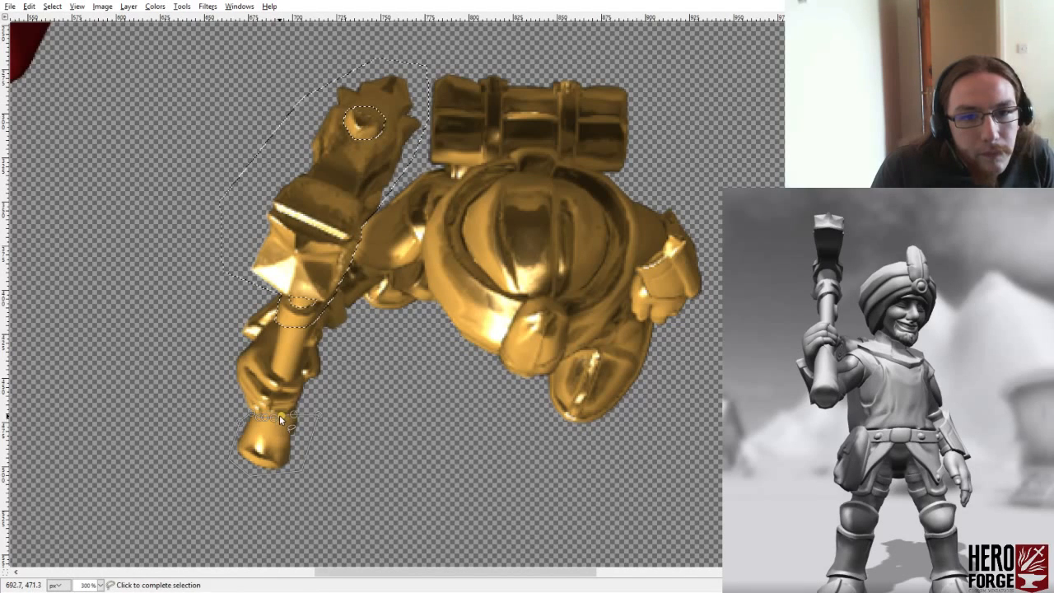
{"action": "key", "text": "Return"}
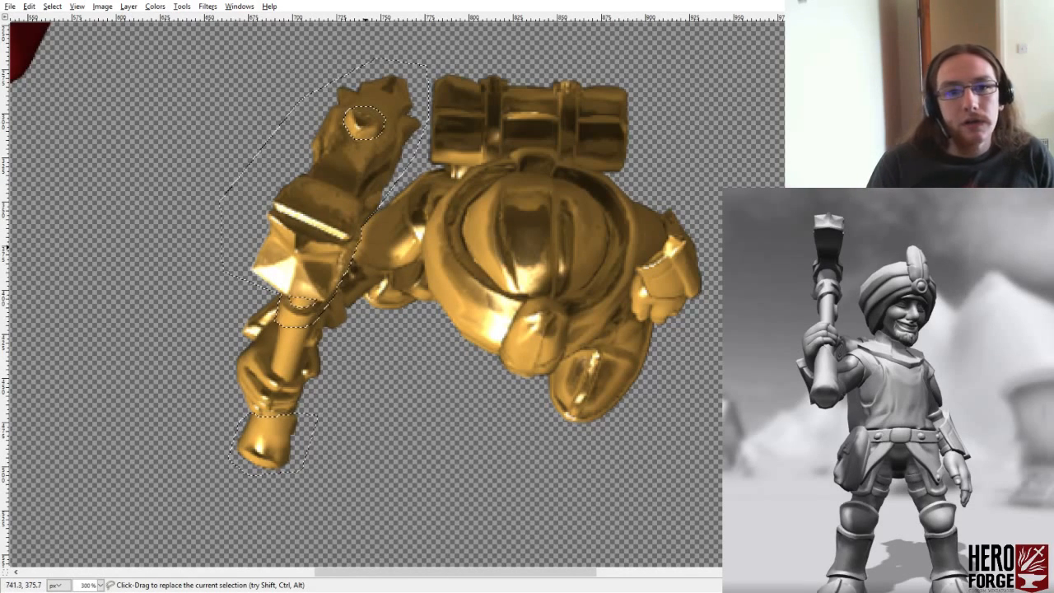
- Add the pointed edge of the forearm guard beside the hammer's collar, just above the gripping hand, to the selection
{"action": "left_click", "coordinate": [255, 343]}
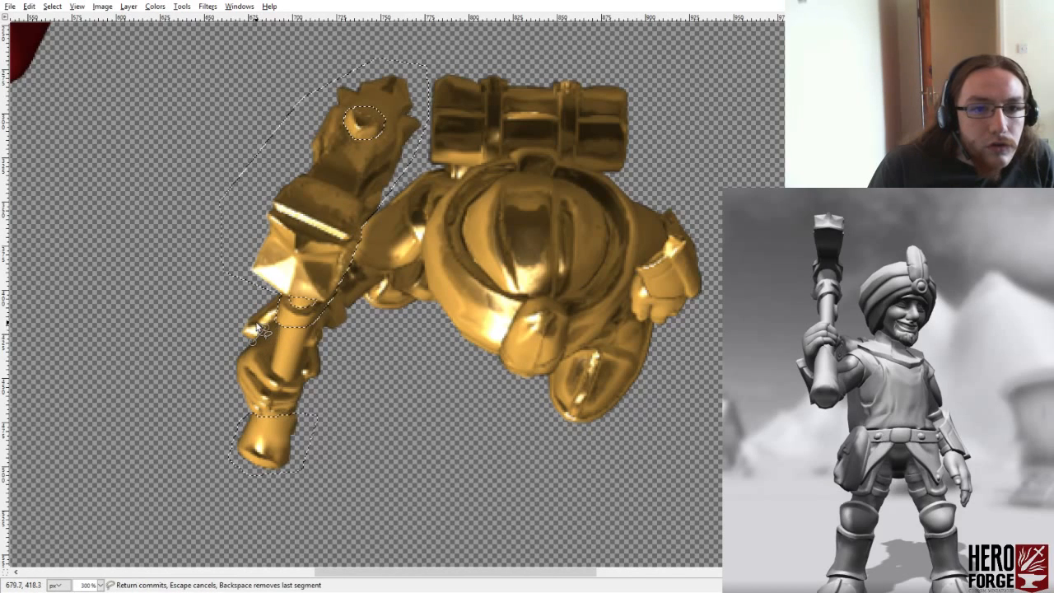
{"action": "left_click", "coordinate": [256, 324]}
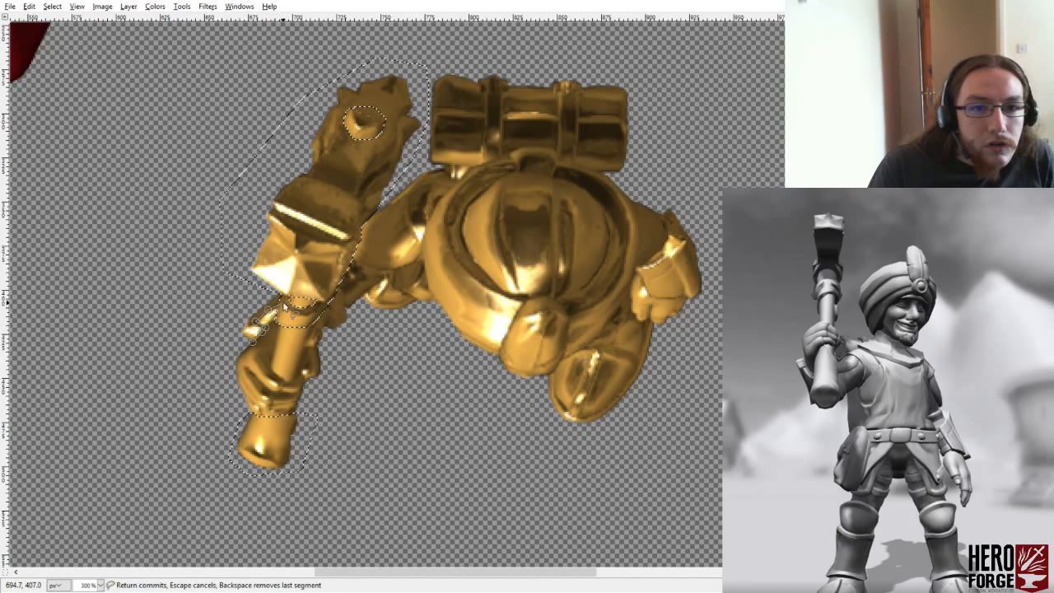
{"action": "left_click", "coordinate": [285, 297]}
{"action": "left_click", "coordinate": [280, 287]}
{"action": "left_click", "coordinate": [235, 331]}
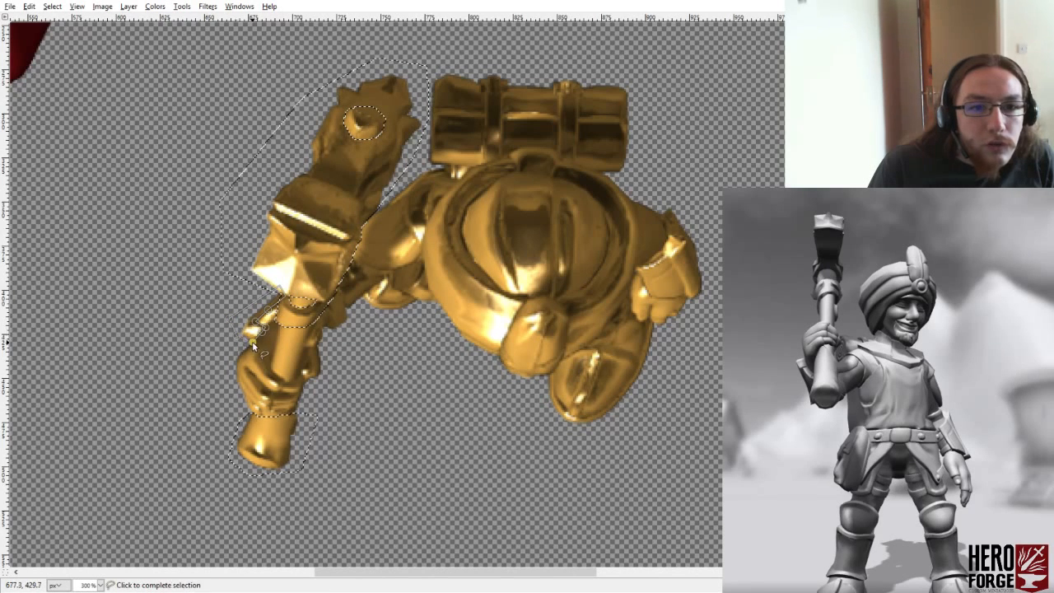
{"action": "key", "text": "Return"}
- Add the outer plate of the bracer on the empty hand's forearm to the selection, looping loosely past its outer edge
{"action": "left_click", "coordinate": [664, 255], "text": "ctrl"}
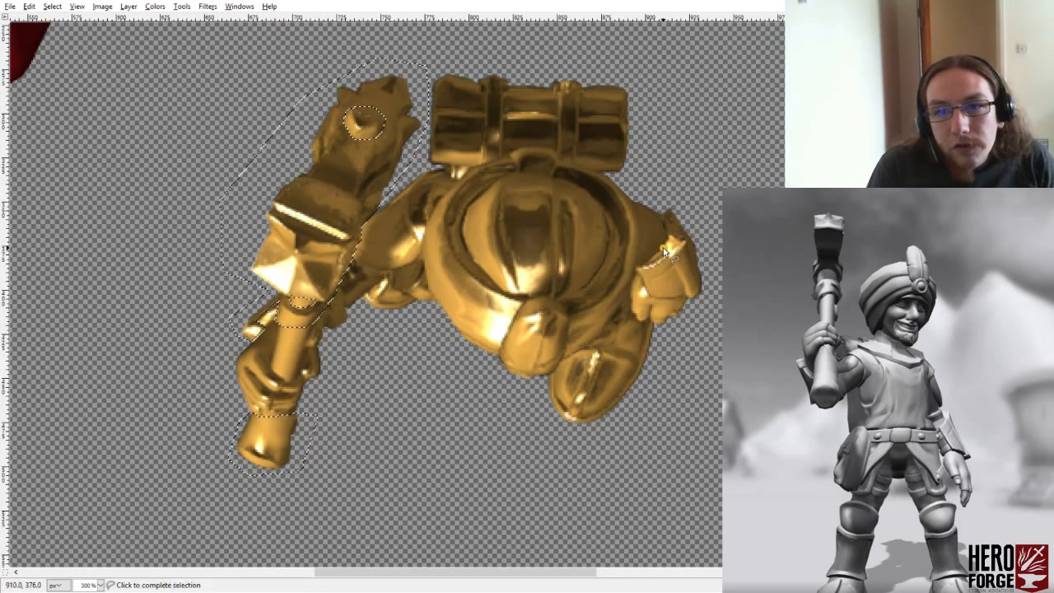
{"action": "left_click", "coordinate": [683, 287]}
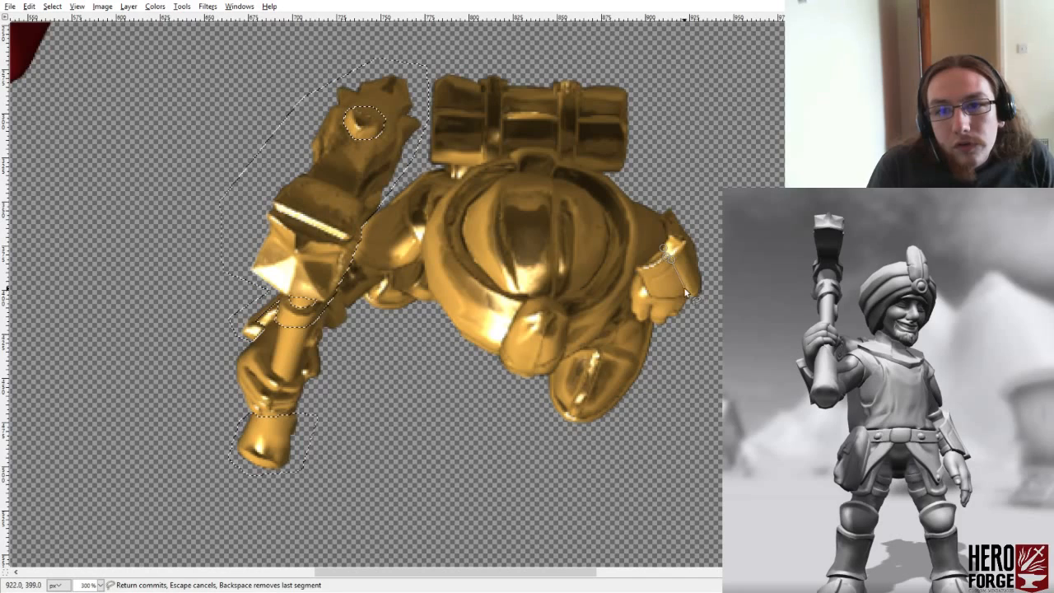
{"action": "left_click", "coordinate": [687, 295]}
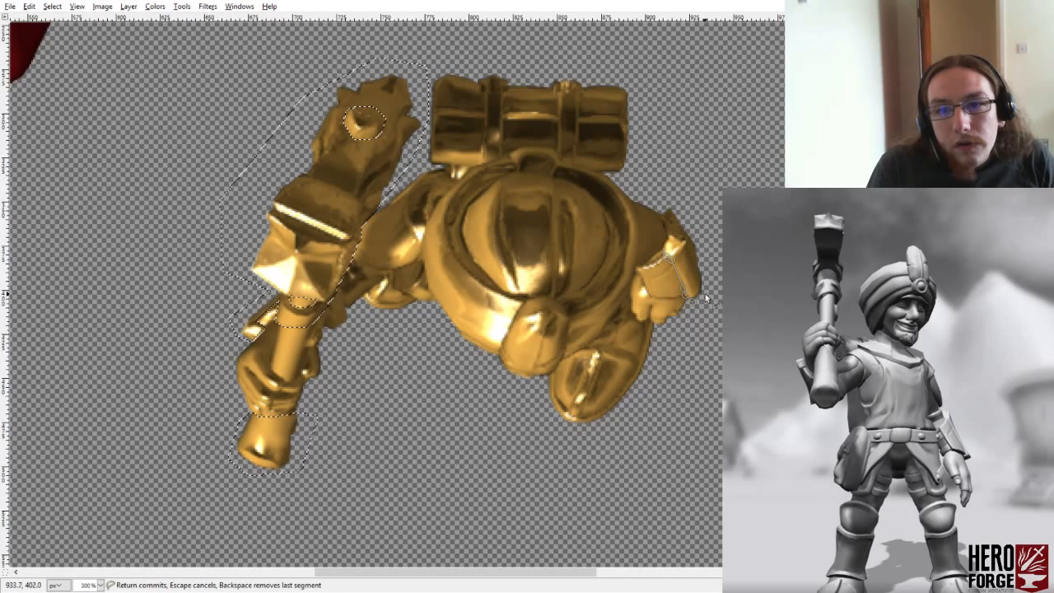
{"action": "left_click", "coordinate": [705, 291]}
{"action": "left_click", "coordinate": [696, 263]}
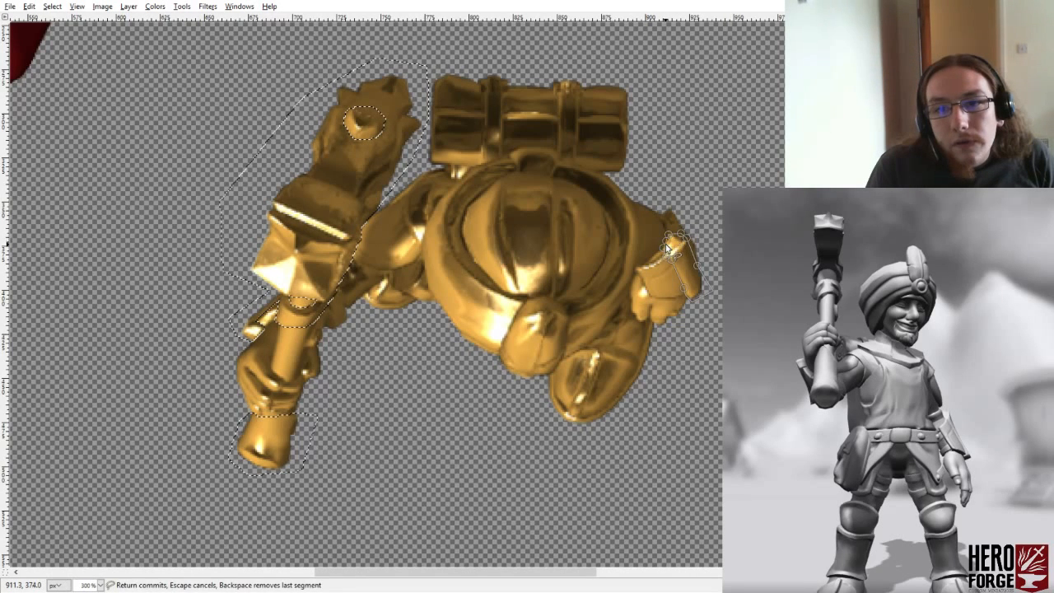
{"action": "left_click", "coordinate": [669, 247]}
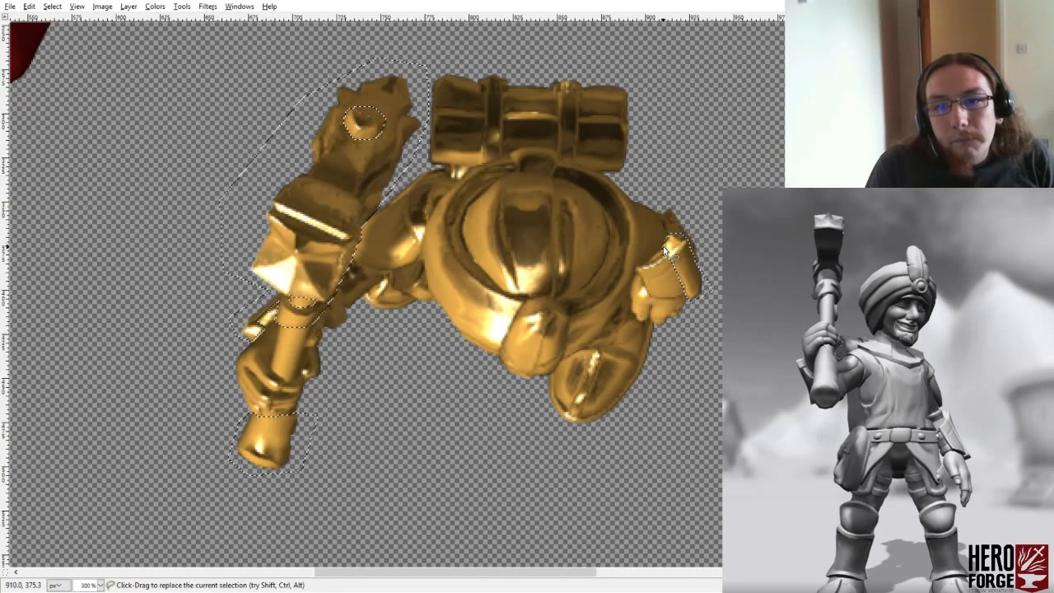
- Add the narrow raised ridge running along the front boot to the selection with a close polygonal outline
{"action": "left_click", "coordinate": [605, 349], "text": "ctrl"}
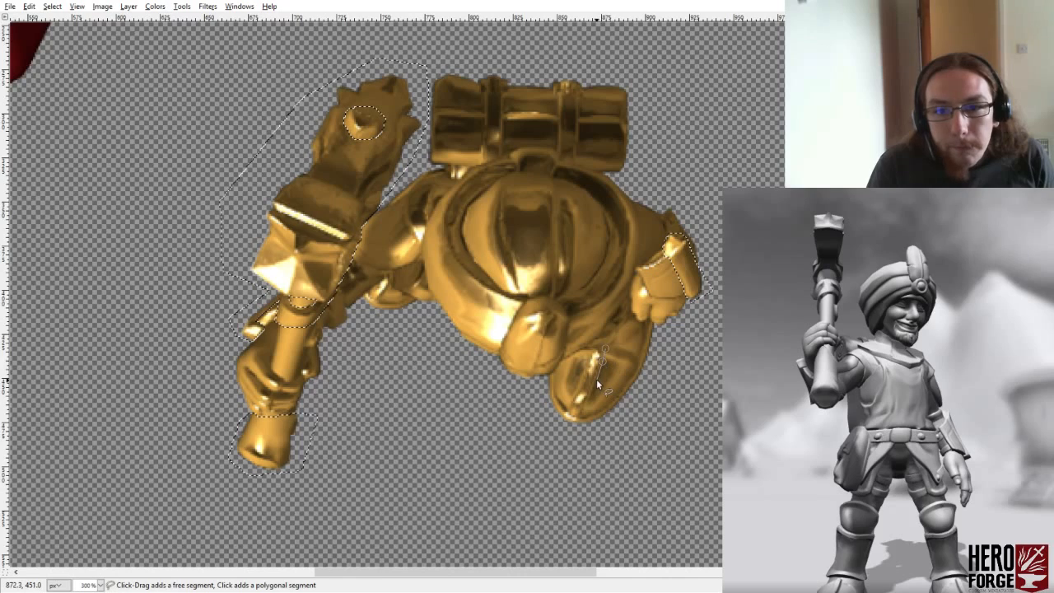
{"action": "left_click", "coordinate": [596, 378]}
{"action": "left_click", "coordinate": [587, 399]}
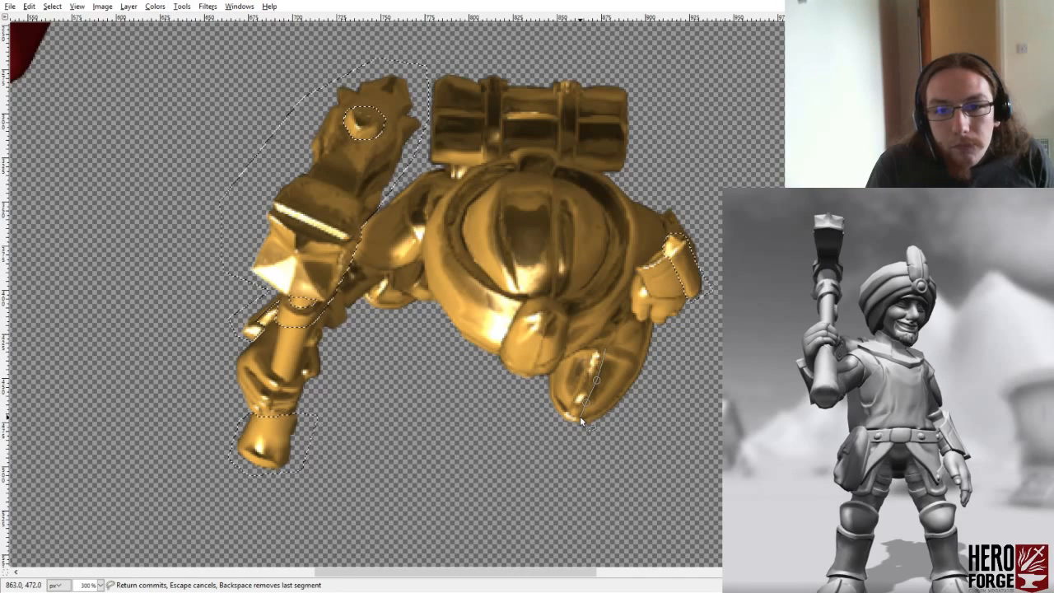
{"action": "left_click", "coordinate": [580, 419]}
{"action": "left_click", "coordinate": [572, 417]}
{"action": "left_click", "coordinate": [568, 412]}
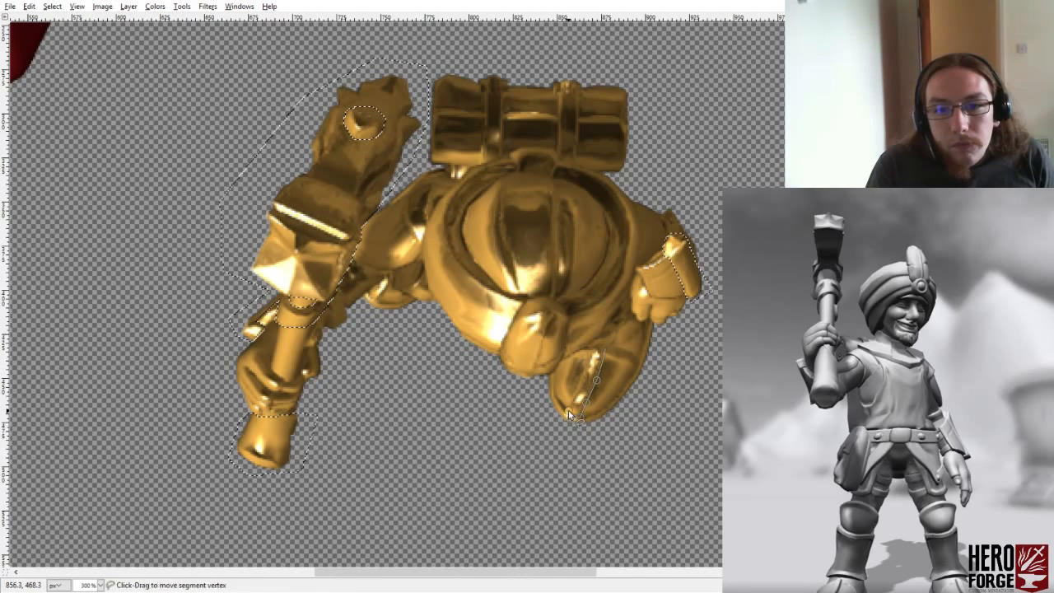
{"action": "left_click", "coordinate": [573, 401]}
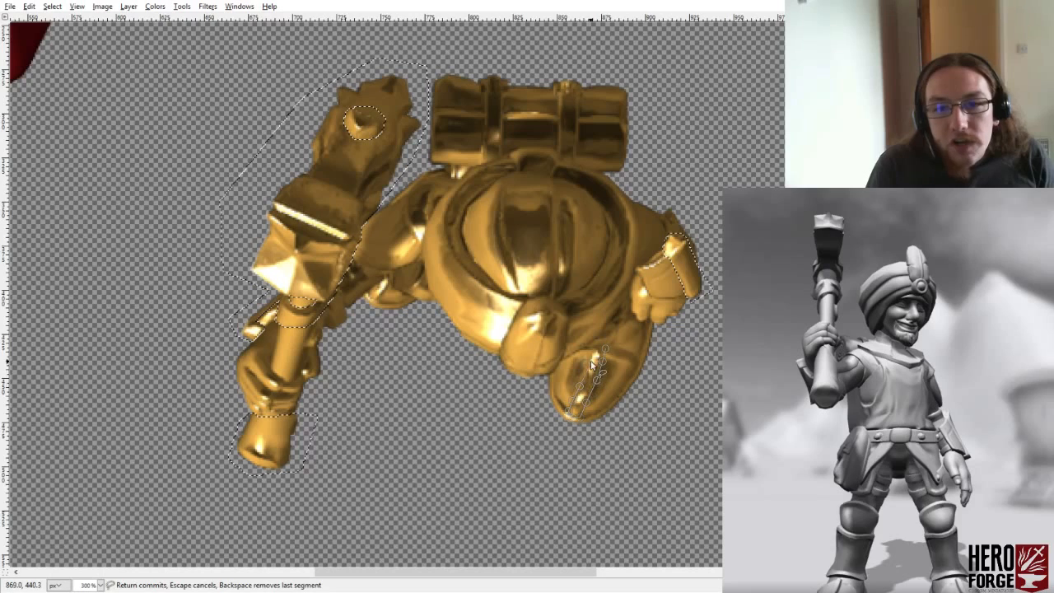
{"action": "left_click", "coordinate": [592, 359]}
{"action": "left_click", "coordinate": [596, 349]}
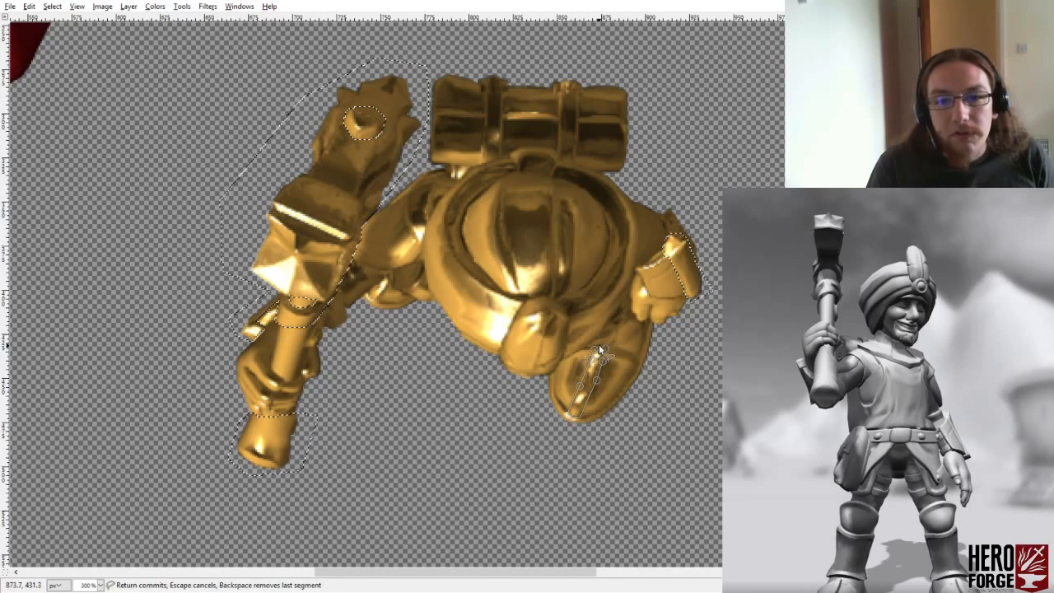
{"action": "left_click", "coordinate": [600, 346]}
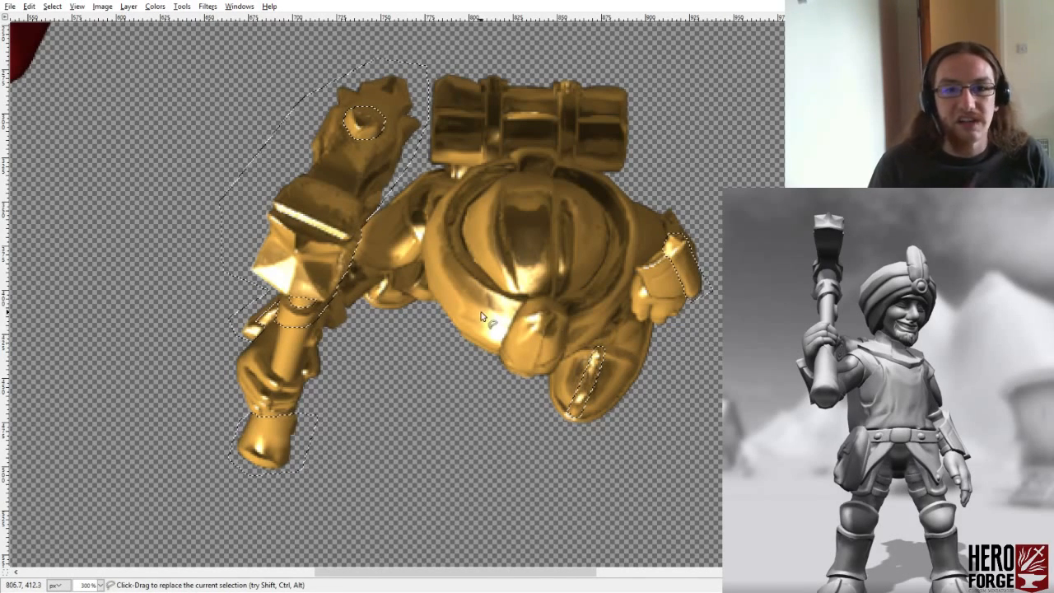
- Add the small bright ridge on the rear boot, below the hammer arm, to the selection
{"action": "left_click", "coordinate": [377, 299], "text": "ctrl"}
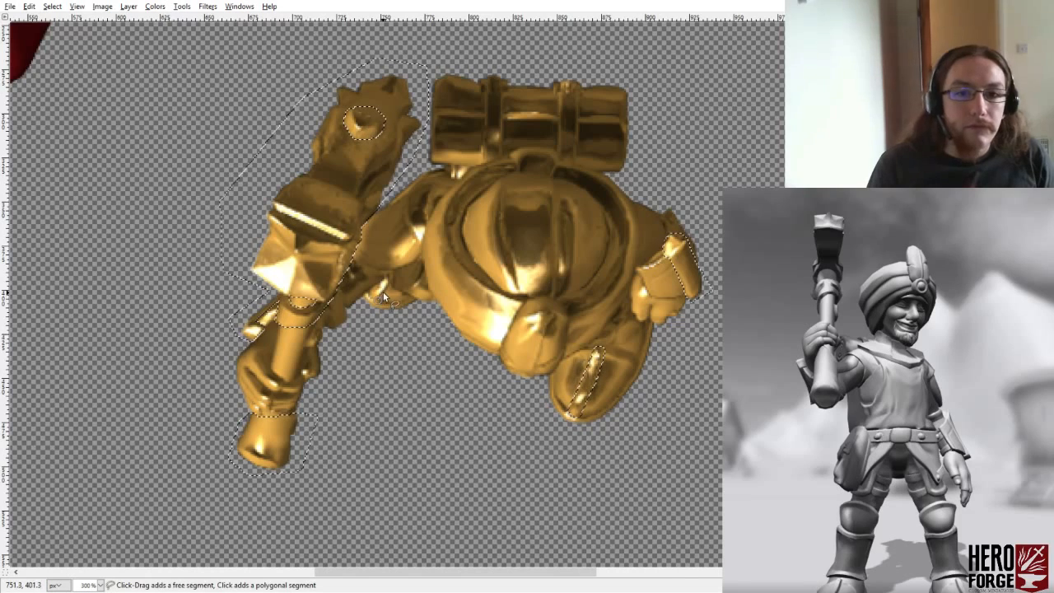
{"action": "left_click", "coordinate": [389, 279]}
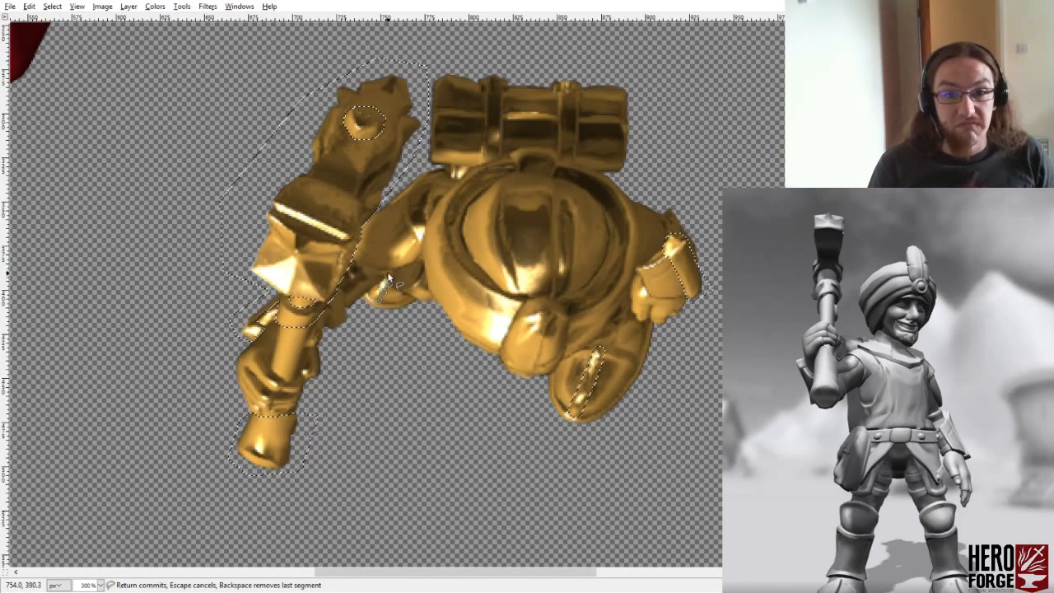
{"action": "left_click", "coordinate": [376, 288]}
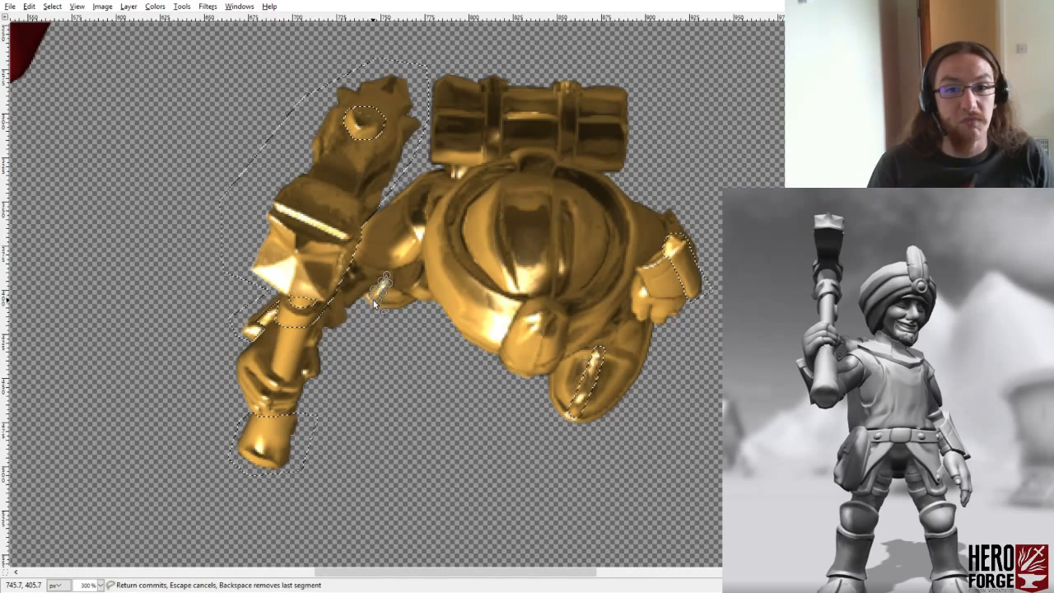
{"action": "key", "text": "Return"}
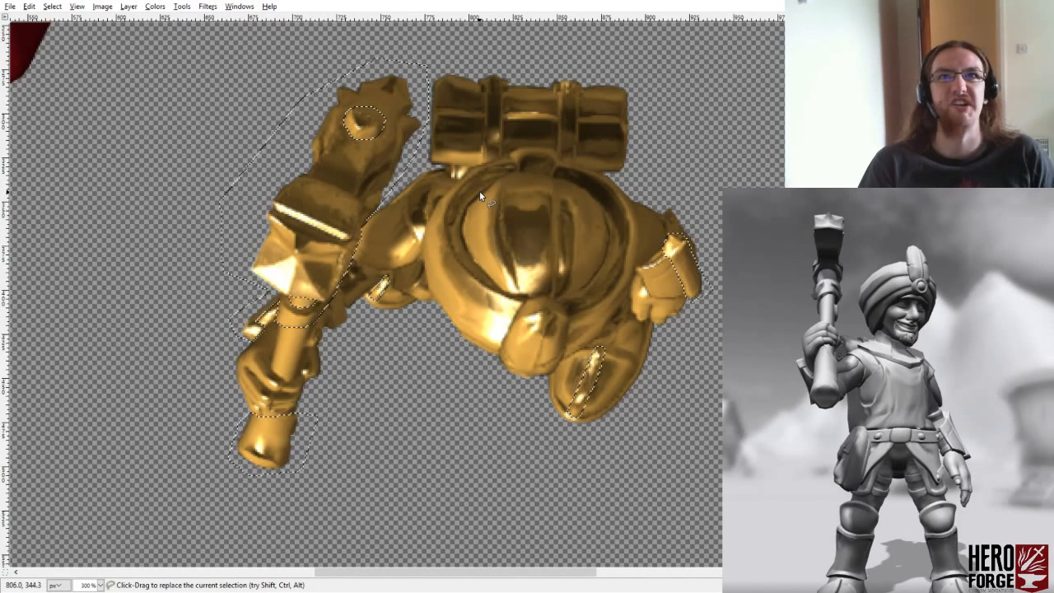
- Add the curved trim band of the hammer arm's shoulder to the selection, tracing its inner edge and its outer edge along the turban
{"action": "left_click", "coordinate": [383, 261], "text": "ctrl"}
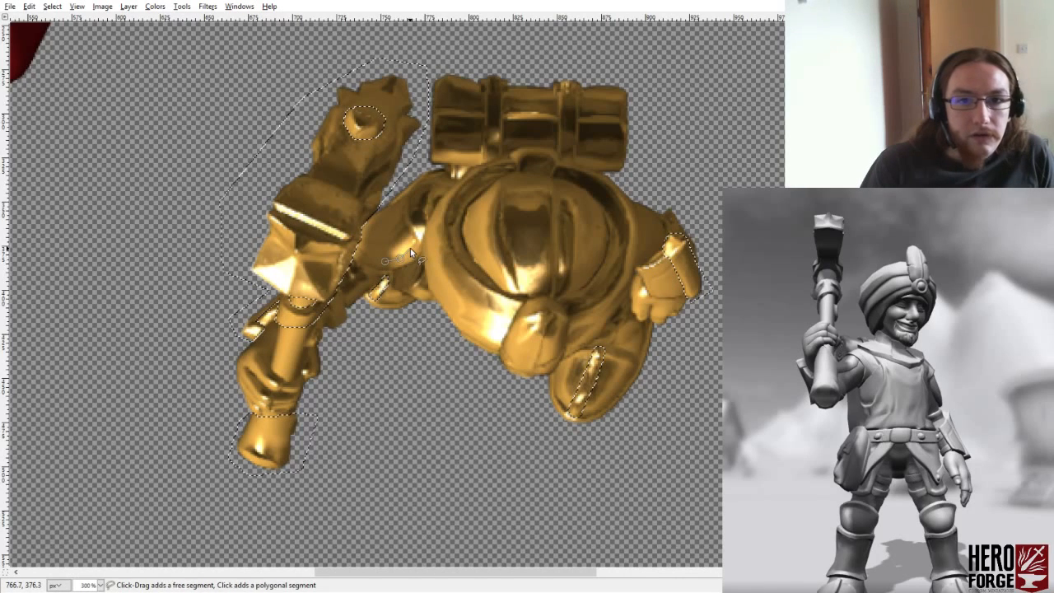
{"action": "left_click", "coordinate": [417, 241]}
{"action": "left_click", "coordinate": [409, 224]}
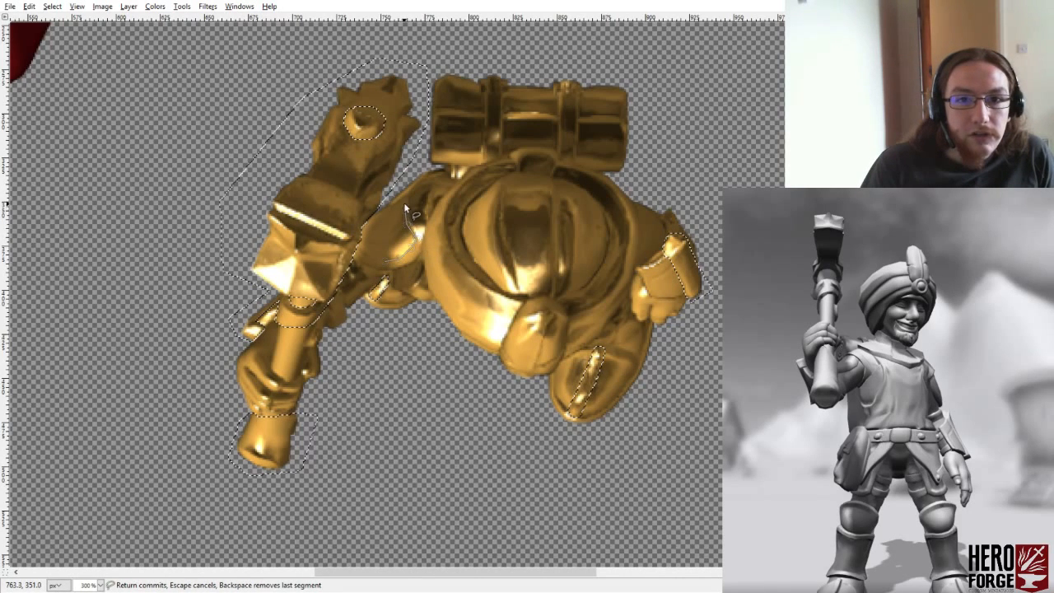
{"action": "left_click", "coordinate": [405, 203]}
{"action": "left_click", "coordinate": [407, 194]}
{"action": "left_click", "coordinate": [396, 203]}
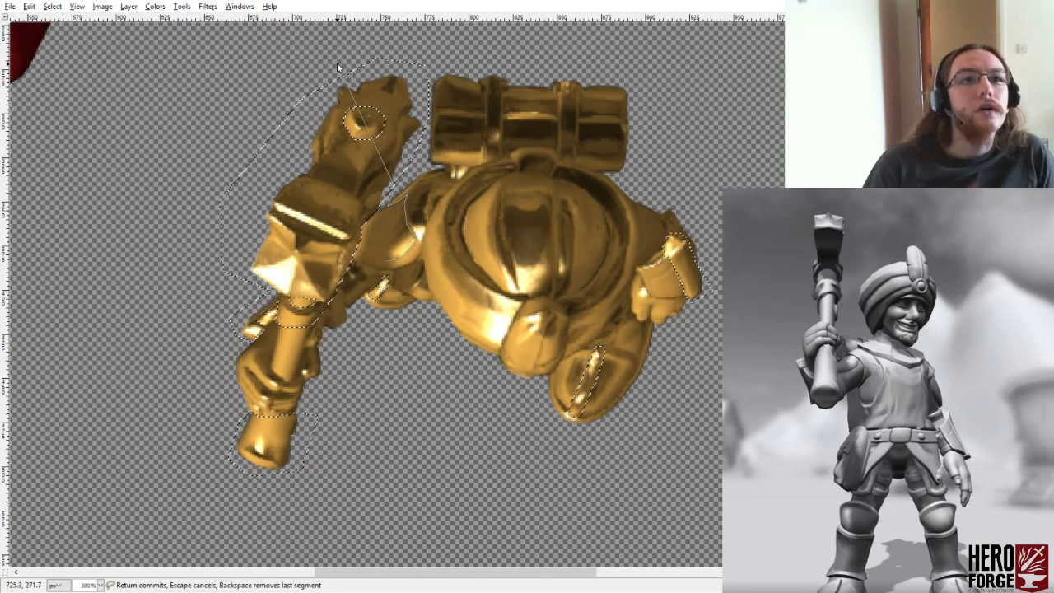
{"action": "left_click", "coordinate": [442, 169]}
{"action": "left_click", "coordinate": [438, 182]}
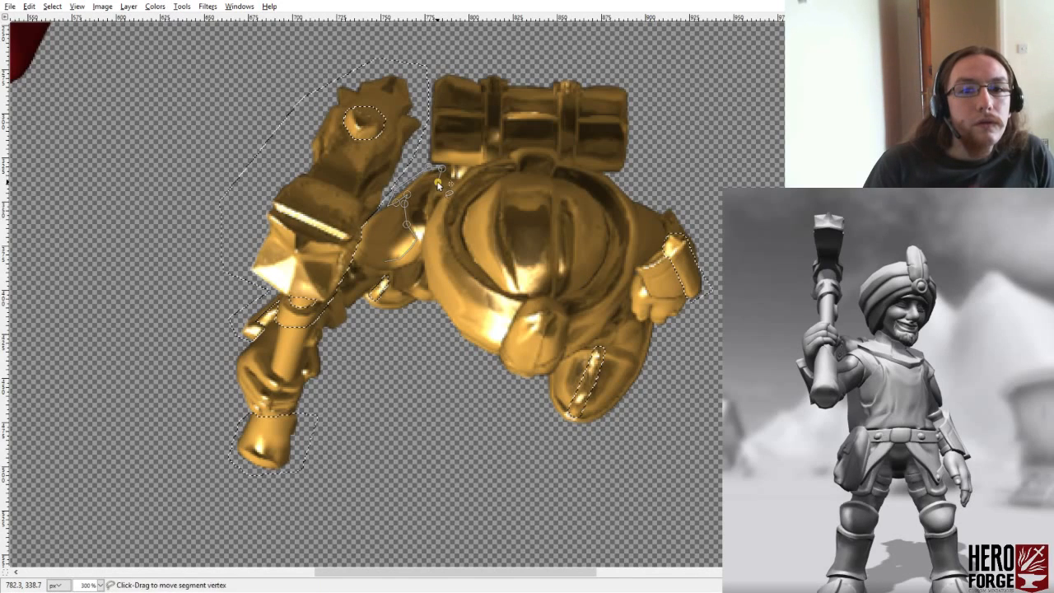
{"action": "left_click", "coordinate": [423, 233]}
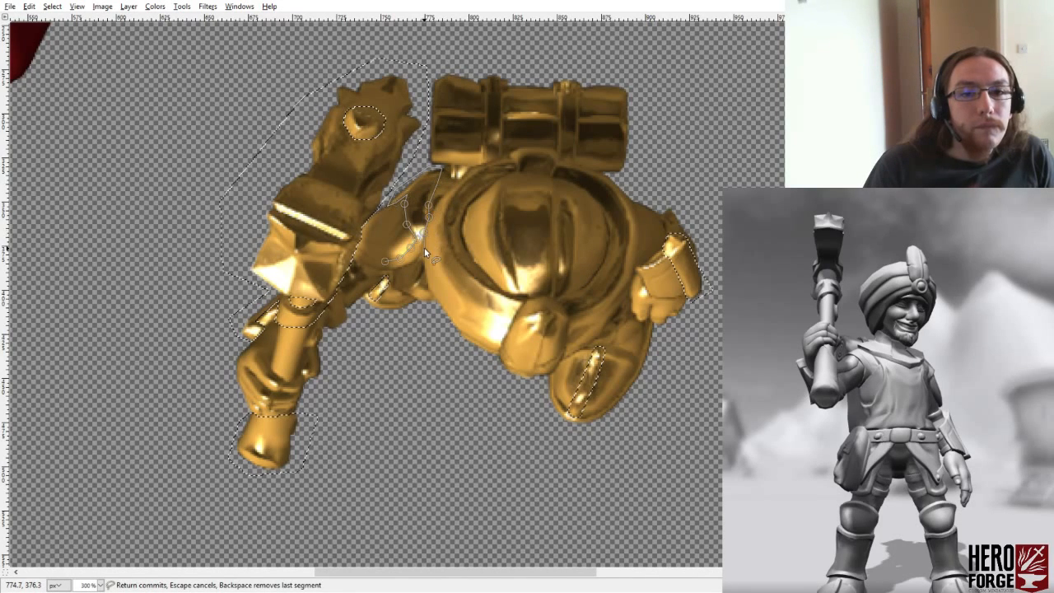
{"action": "left_click", "coordinate": [421, 247]}
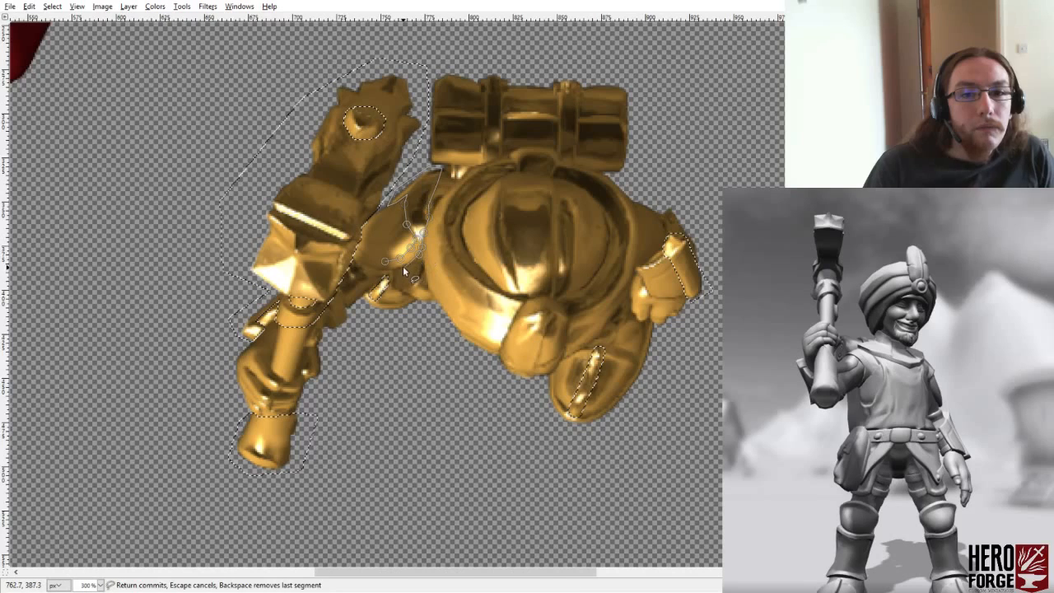
{"action": "left_click", "coordinate": [403, 265]}
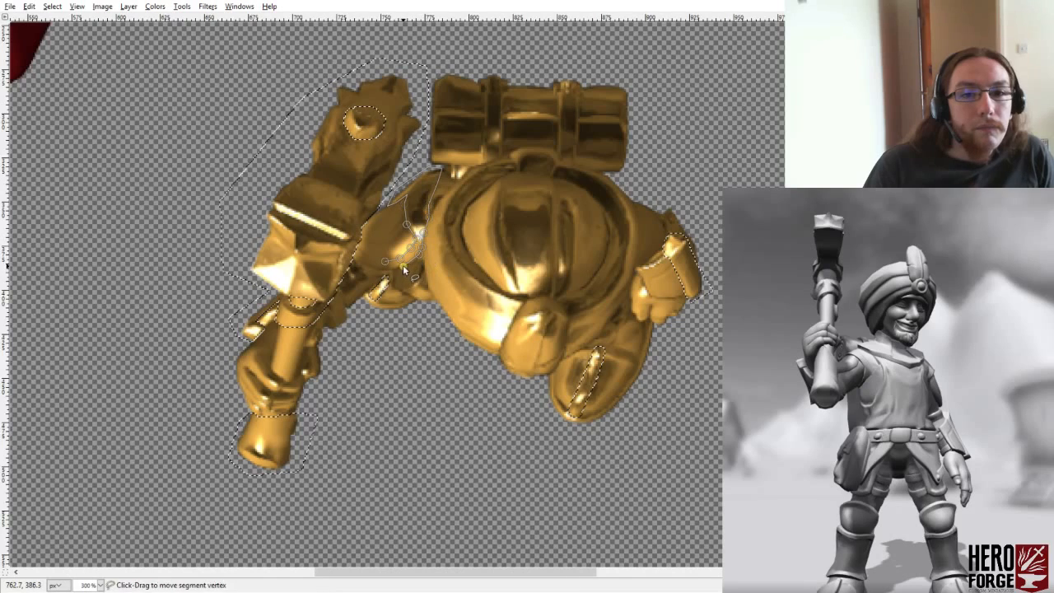
{"action": "left_click", "coordinate": [353, 257]}
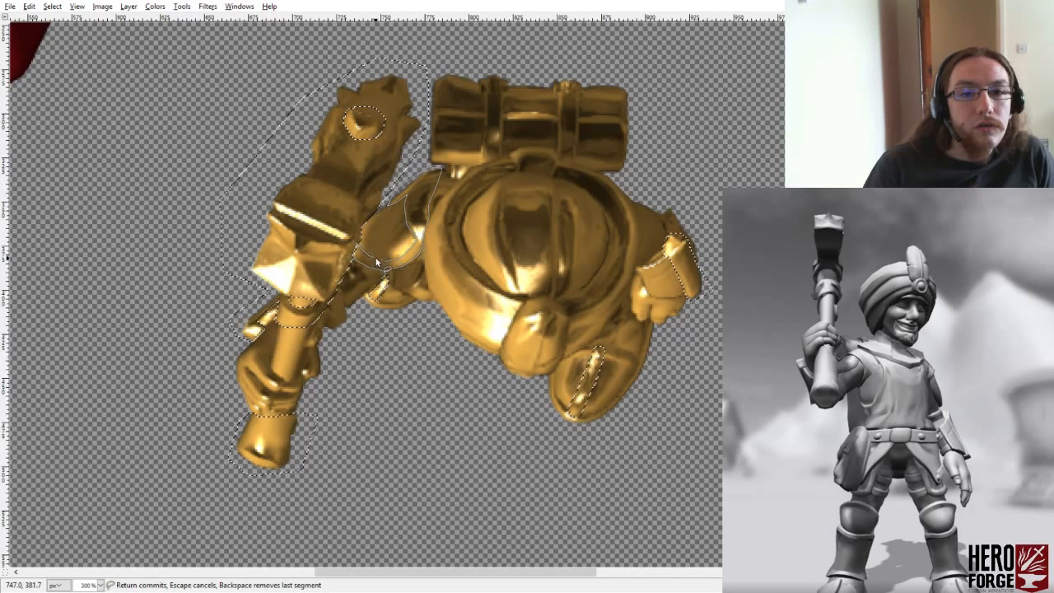
{"action": "key", "text": "Return"}
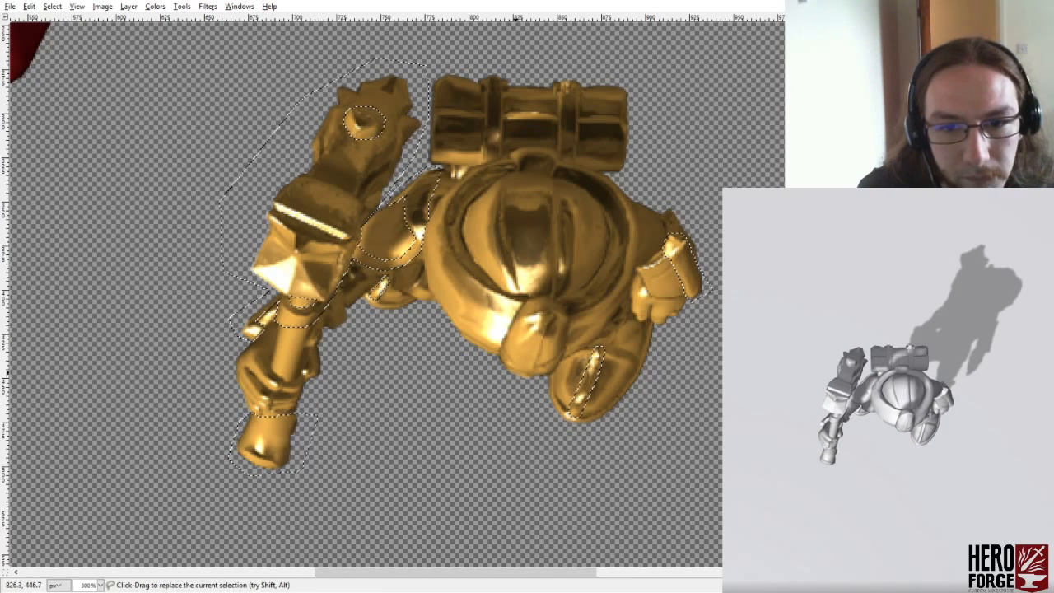
- Add the small sliver protruding just beyond the turban's front bulge to the selection
{"action": "left_click", "coordinate": [518, 374]}
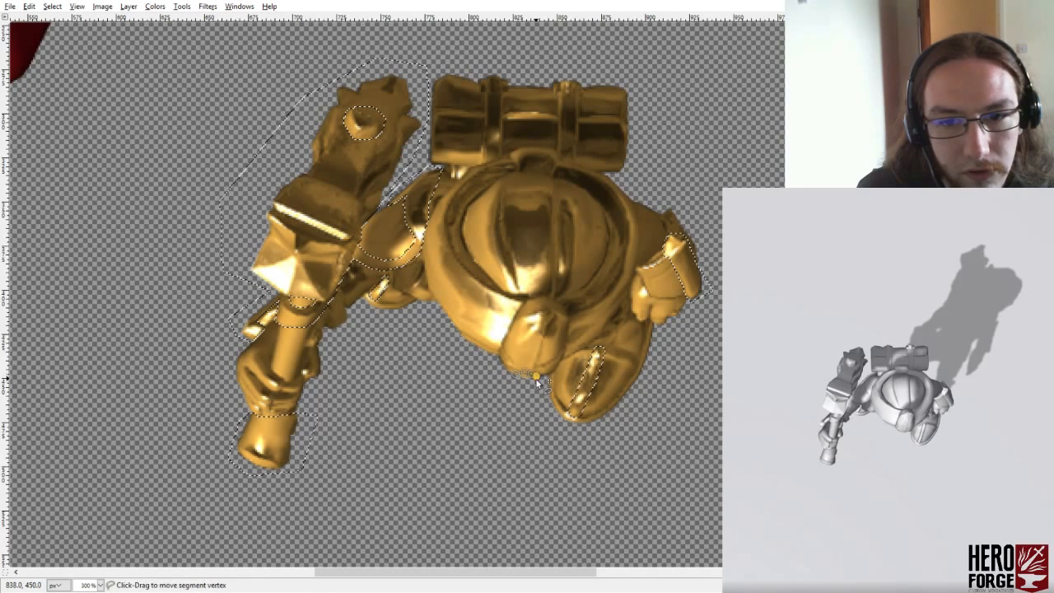
{"action": "left_click", "coordinate": [518, 383]}
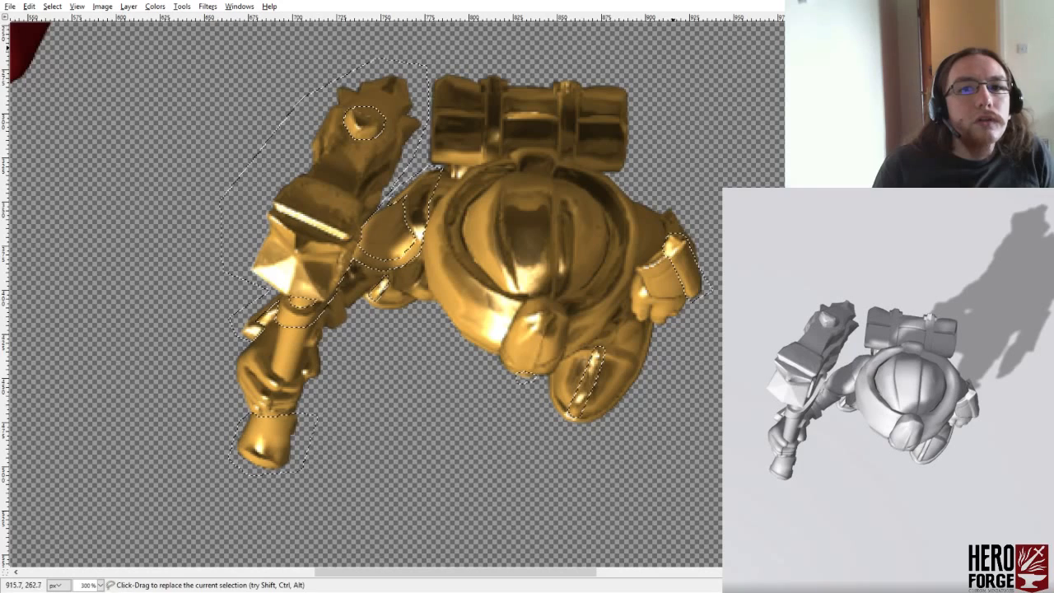
- Add the buckle atop the bedroll strap farther from the hammer to the selection with a close polygonal outline
{"action": "left_click", "coordinate": [579, 87]}
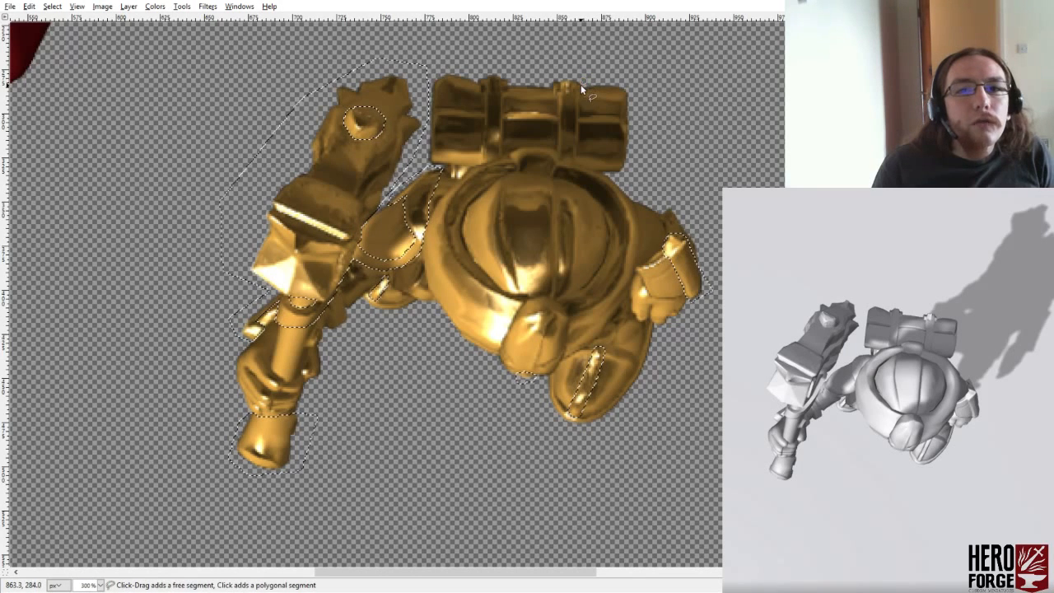
{"action": "left_click", "coordinate": [571, 87]}
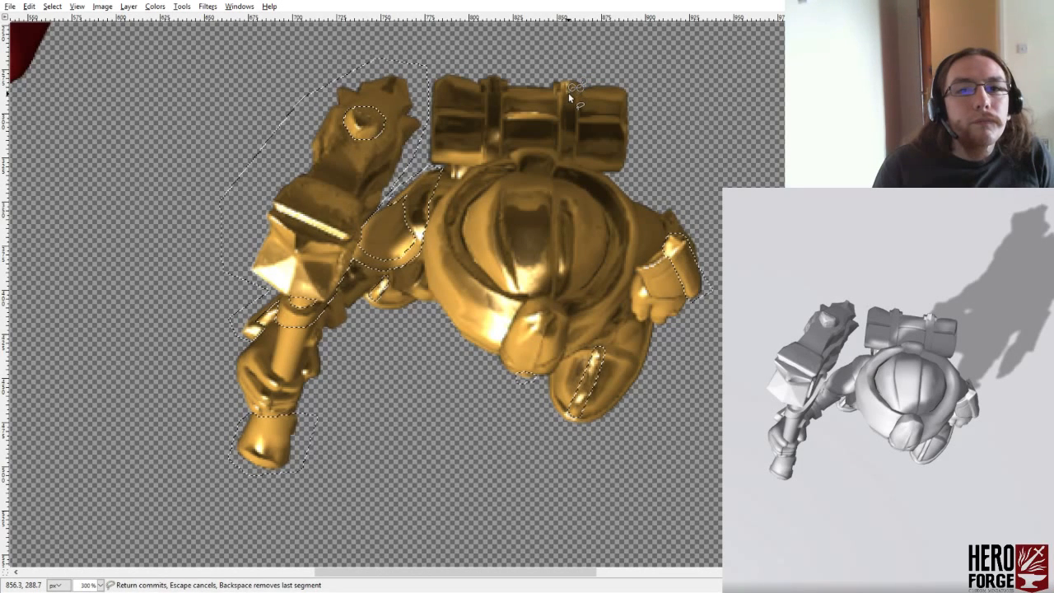
{"action": "left_click", "coordinate": [568, 93]}
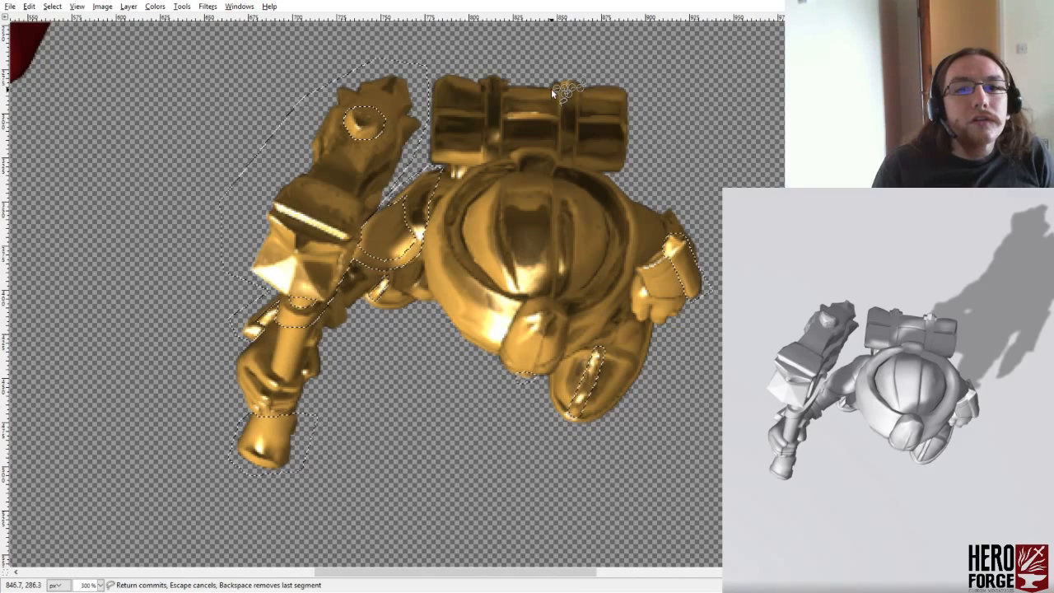
{"action": "left_click", "coordinate": [552, 90]}
{"action": "left_click", "coordinate": [550, 84]}
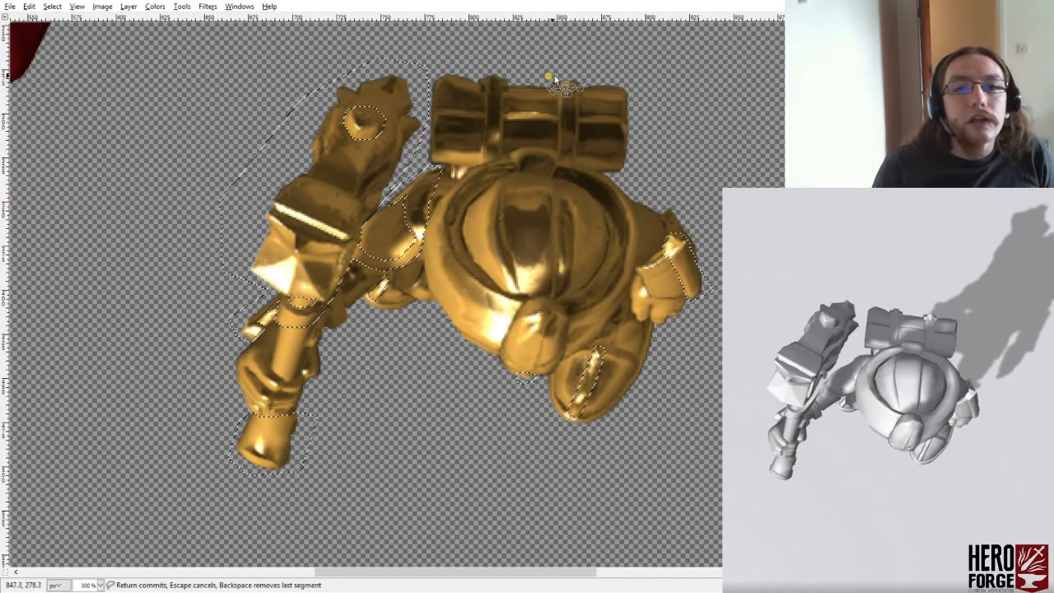
{"action": "left_click", "coordinate": [550, 75]}
{"action": "left_click", "coordinate": [581, 75]}
{"action": "left_click", "coordinate": [580, 88]}
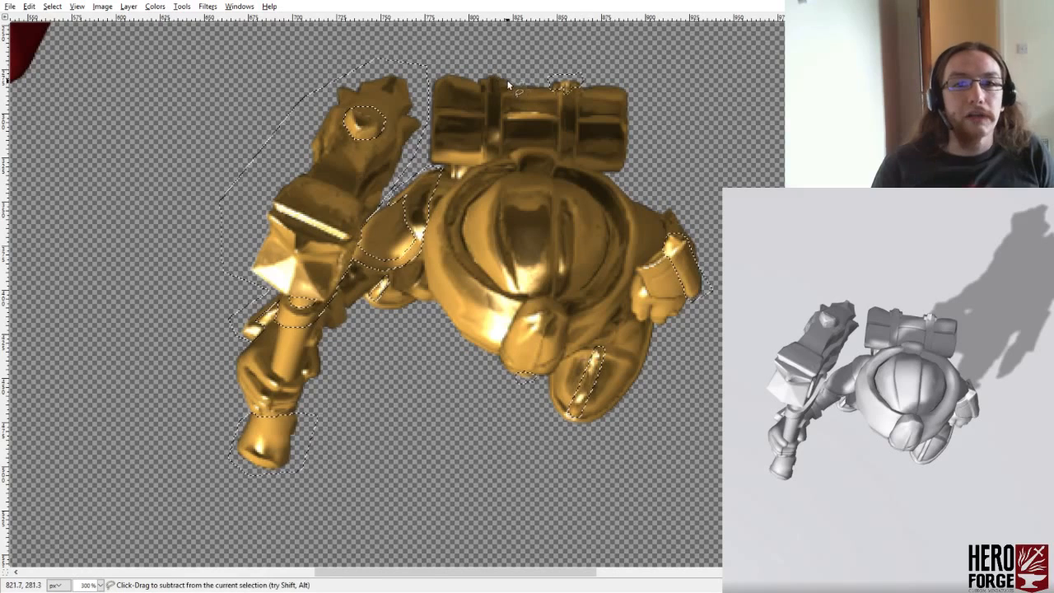
- Add the buckle atop the bedroll strap nearer the hammer to the selection
{"action": "left_click", "coordinate": [508, 79], "text": "ctrl"}
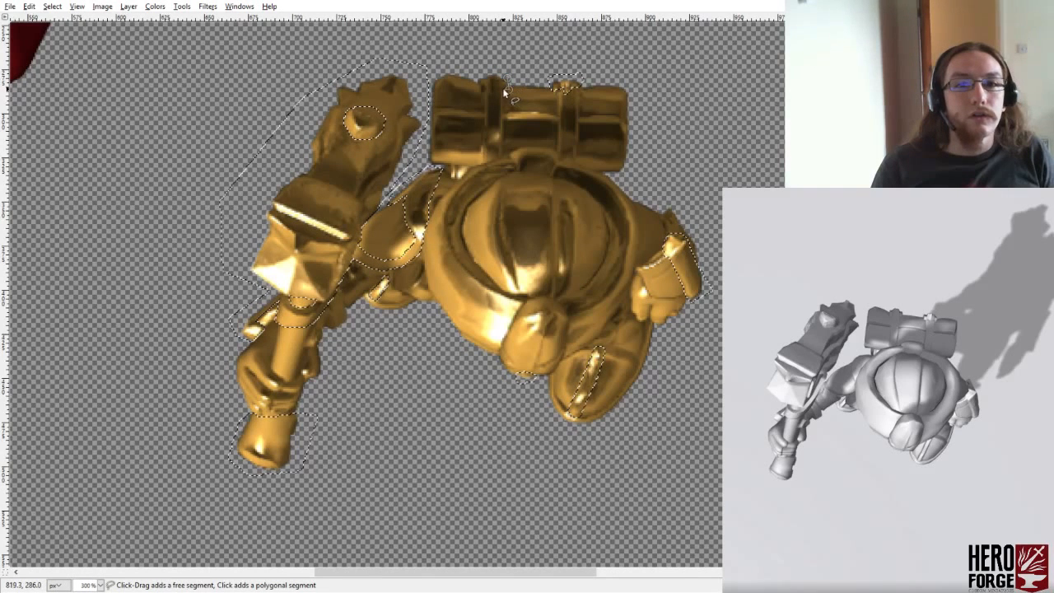
{"action": "left_click", "coordinate": [500, 86]}
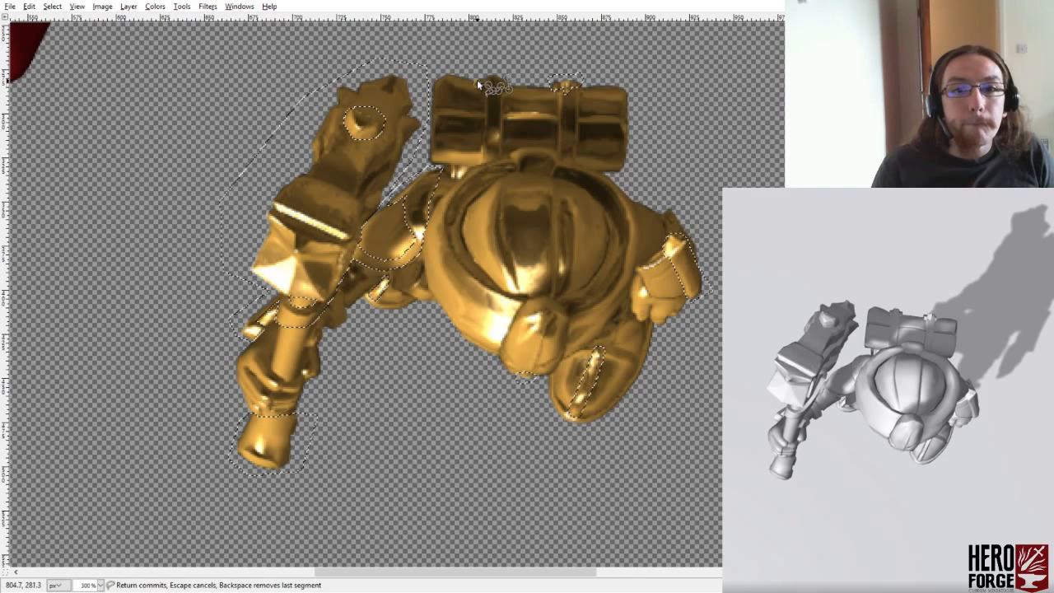
{"action": "key", "text": "Return"}
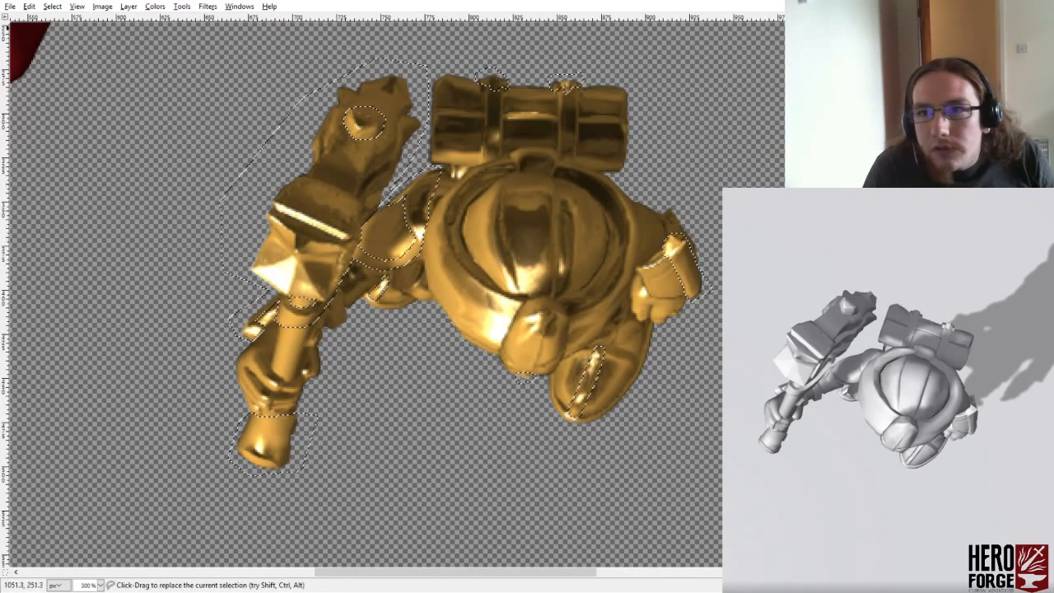
- Compare the selection outline against the gold, bronze and grey renders by hiding and restoring the upper layers
{"action": "left_click", "coordinate": [239, 7]}
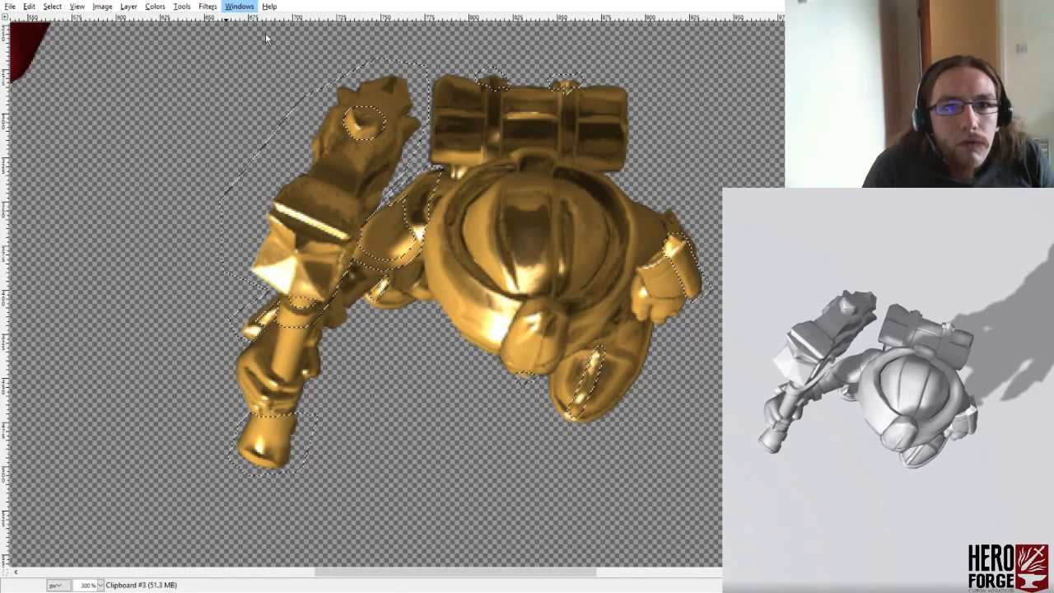
{"action": "left_click", "coordinate": [423, 68]}
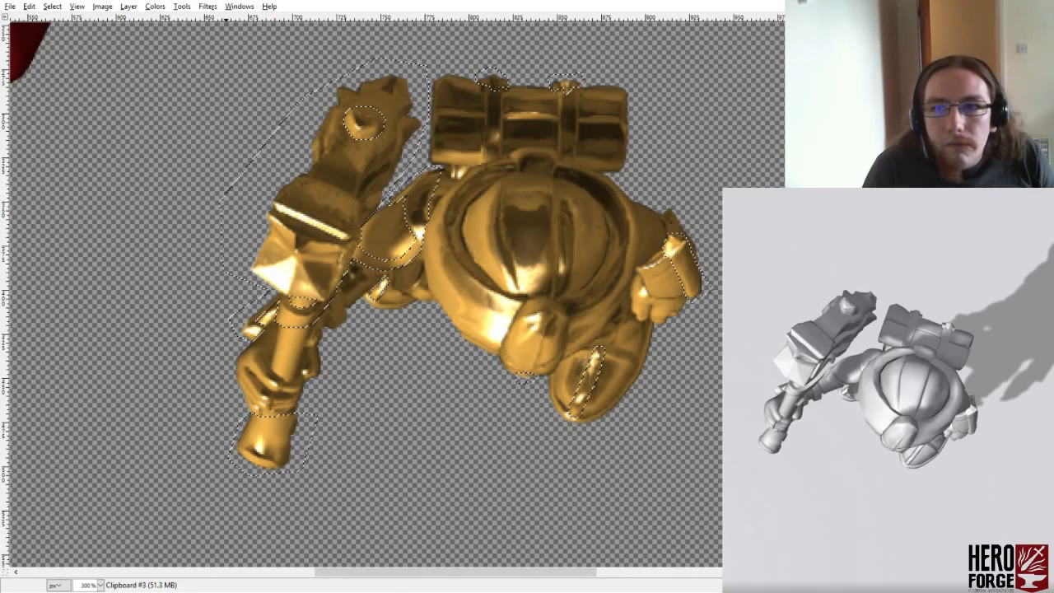
{"action": "key", "text": "ctrl+z"}
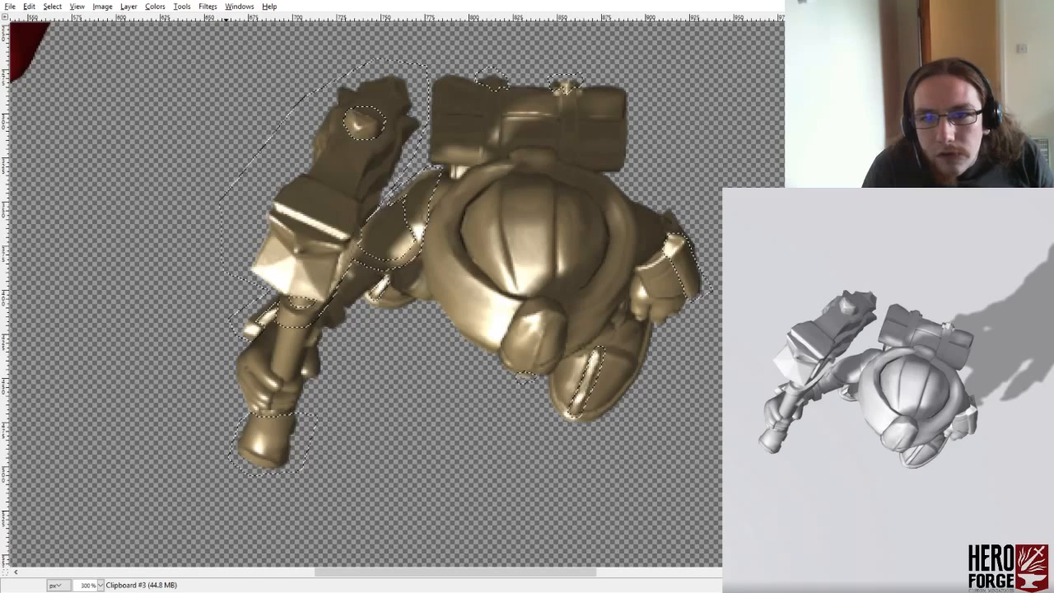
{"action": "key", "text": "ctrl+z"}
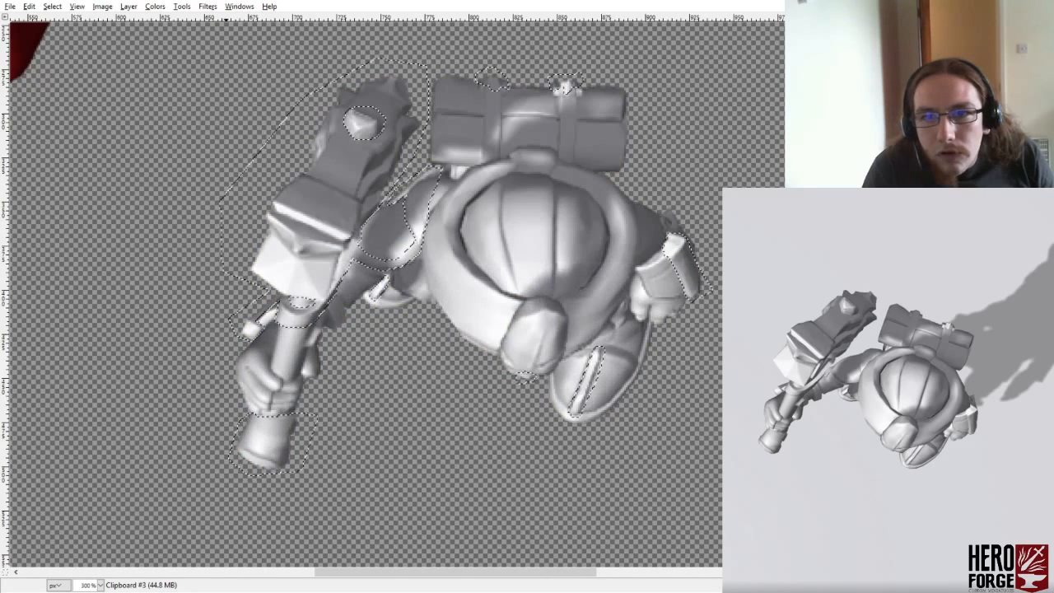
{"action": "key", "text": "ctrl+y"}
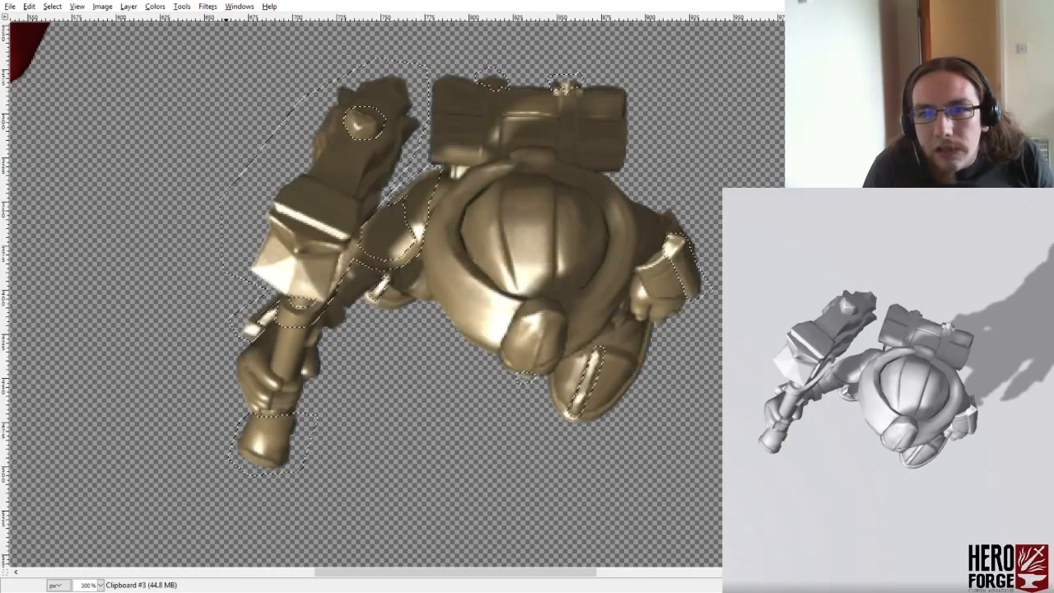
{"action": "key", "text": "ctrl+y"}
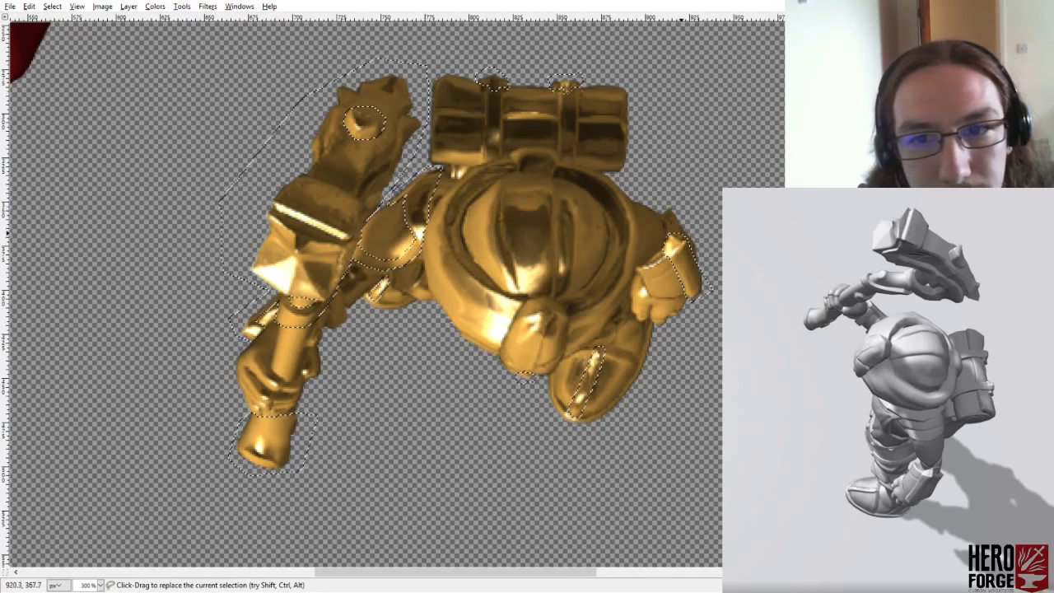
- Add the curved shoulder trim band of the lowered arm to the selection, tracing its outer edge and its inner edge
{"action": "left_click", "coordinate": [640, 250], "text": "ctrl"}
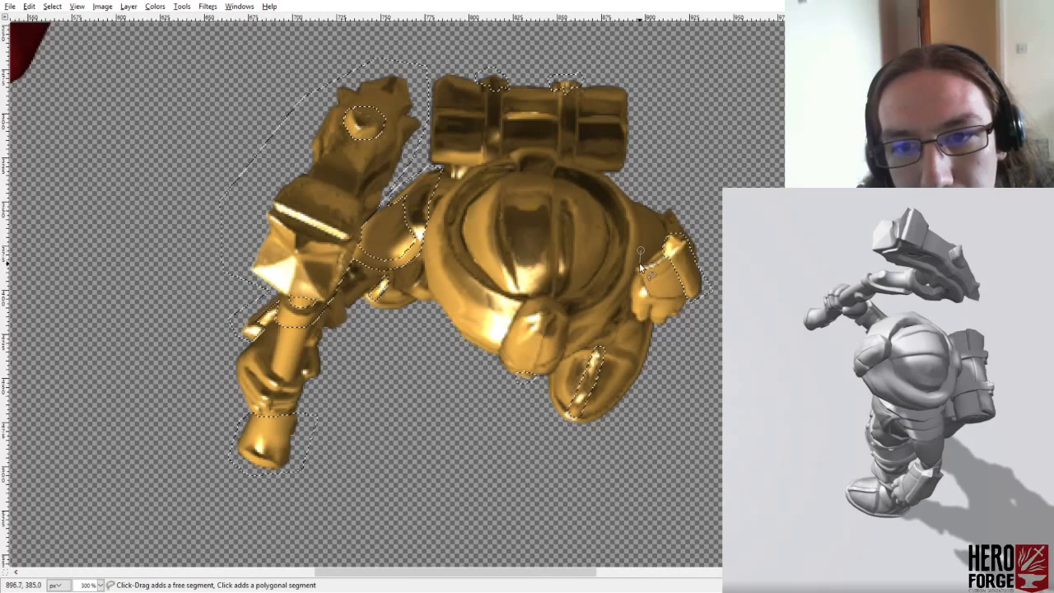
{"action": "left_click", "coordinate": [641, 262]}
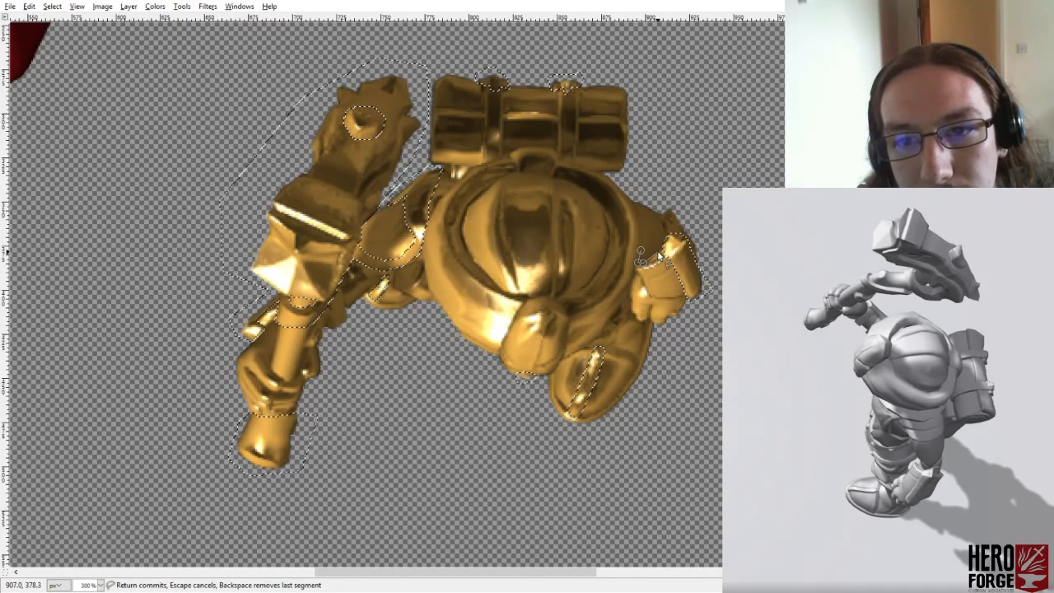
{"action": "left_click", "coordinate": [658, 253]}
{"action": "left_click", "coordinate": [664, 241]}
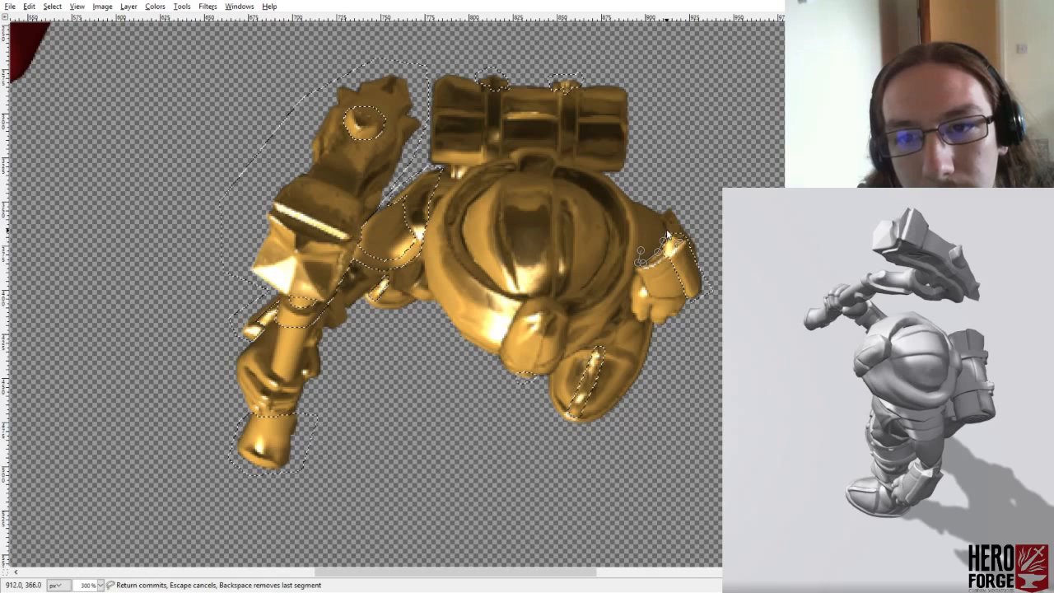
{"action": "left_click", "coordinate": [664, 231]}
{"action": "left_click", "coordinate": [663, 221]}
{"action": "left_click", "coordinate": [656, 214]}
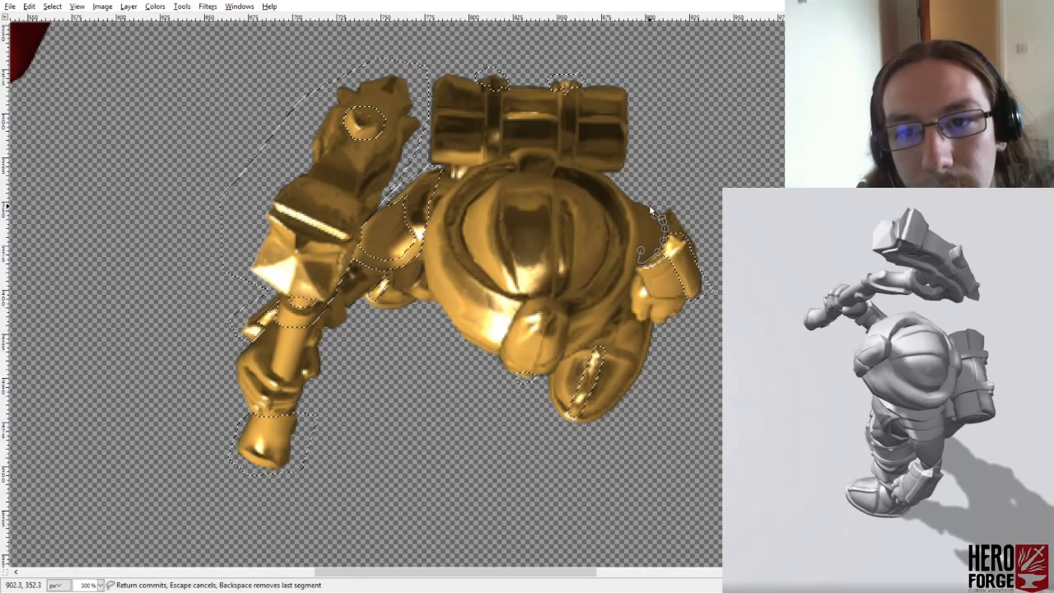
{"action": "left_click", "coordinate": [649, 205]}
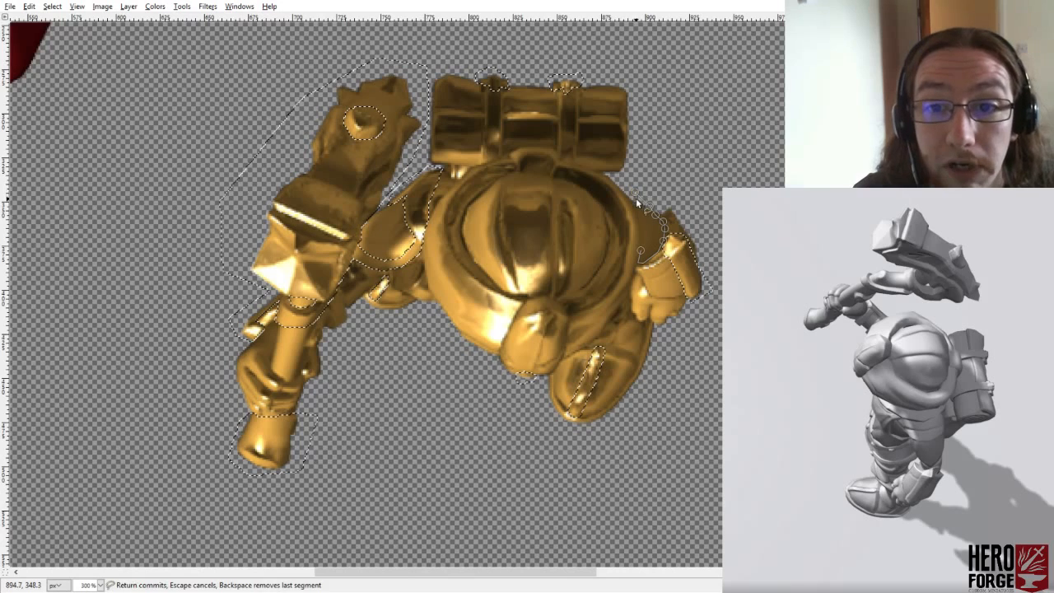
{"action": "left_click", "coordinate": [633, 200]}
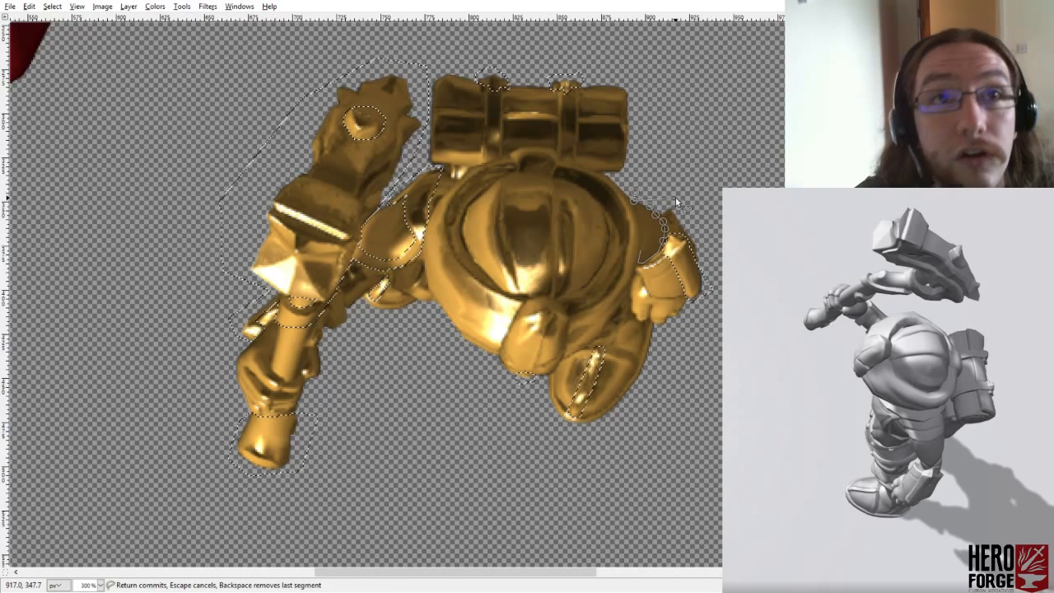
{"action": "left_click", "coordinate": [650, 251]}
{"action": "key", "text": "Return"}
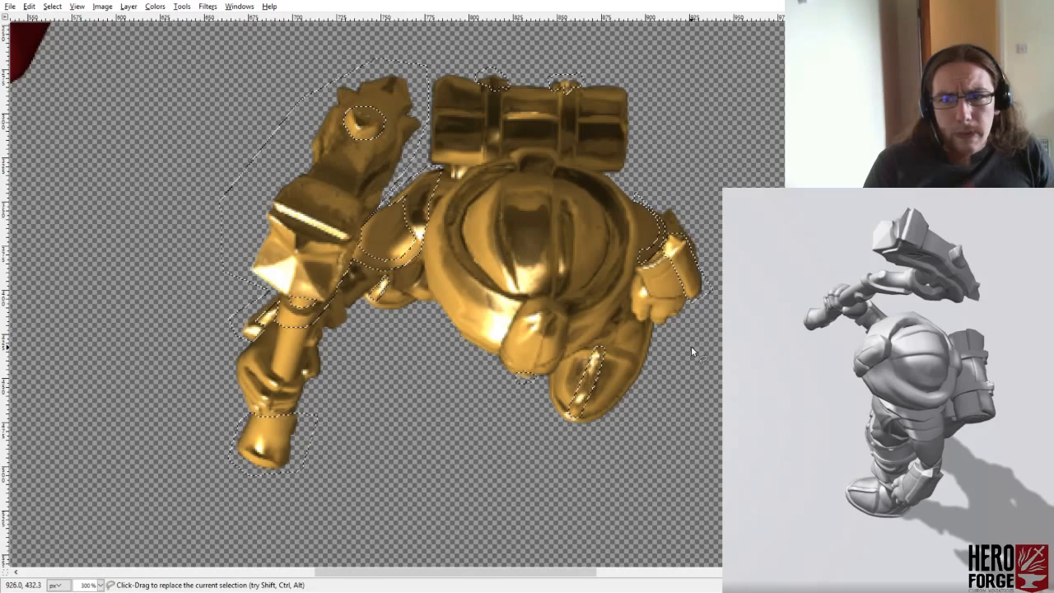
- Try to restrict the gold render to the selected parts over the bronze render
{"action": "key", "text": "ctrl+c"}
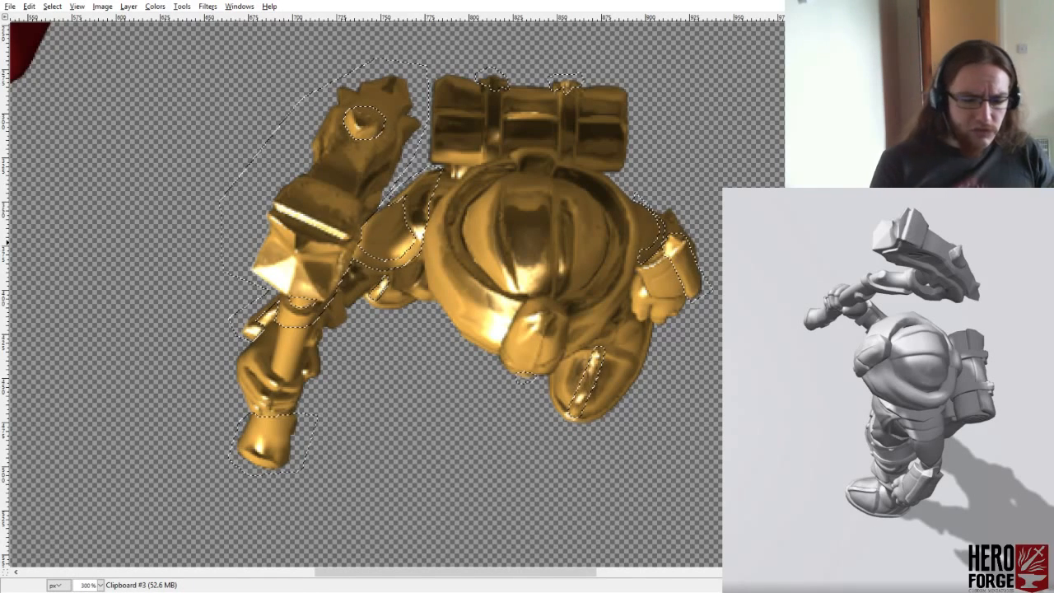
{"action": "key", "text": "Delete"}
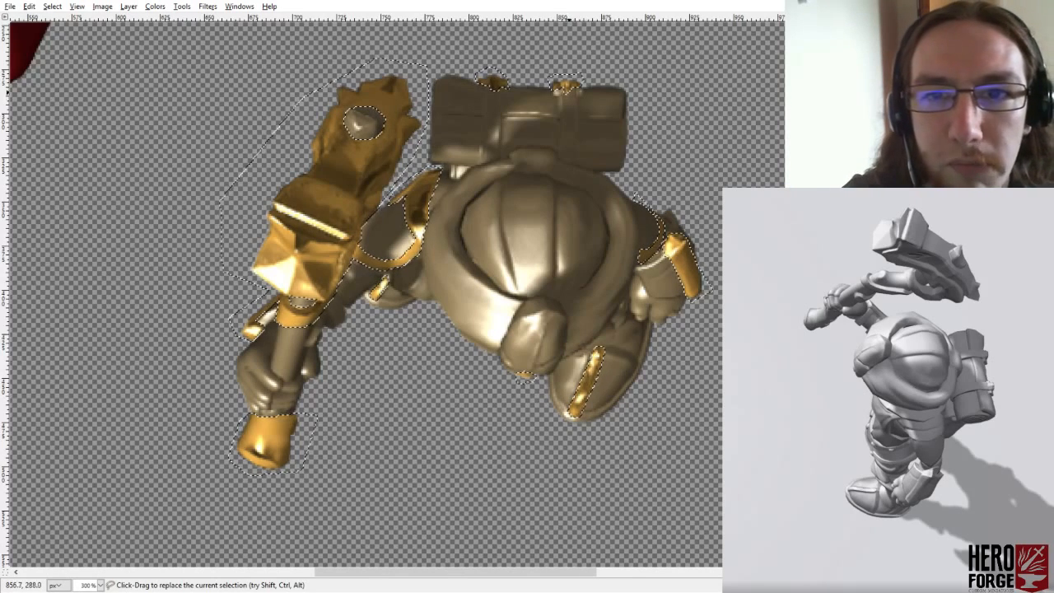
{"action": "key", "text": "ctrl+z"}
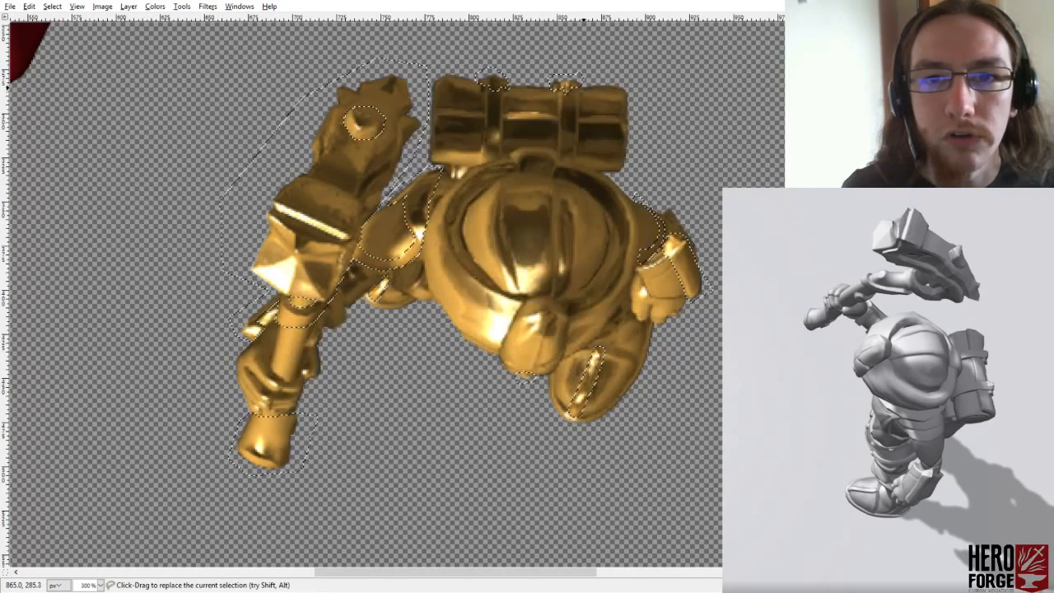
- Hide the gold render and extend the selection around the lower edge of the bedroll buckle farther from the hammer
{"action": "left_click", "coordinate": [815, 174]}
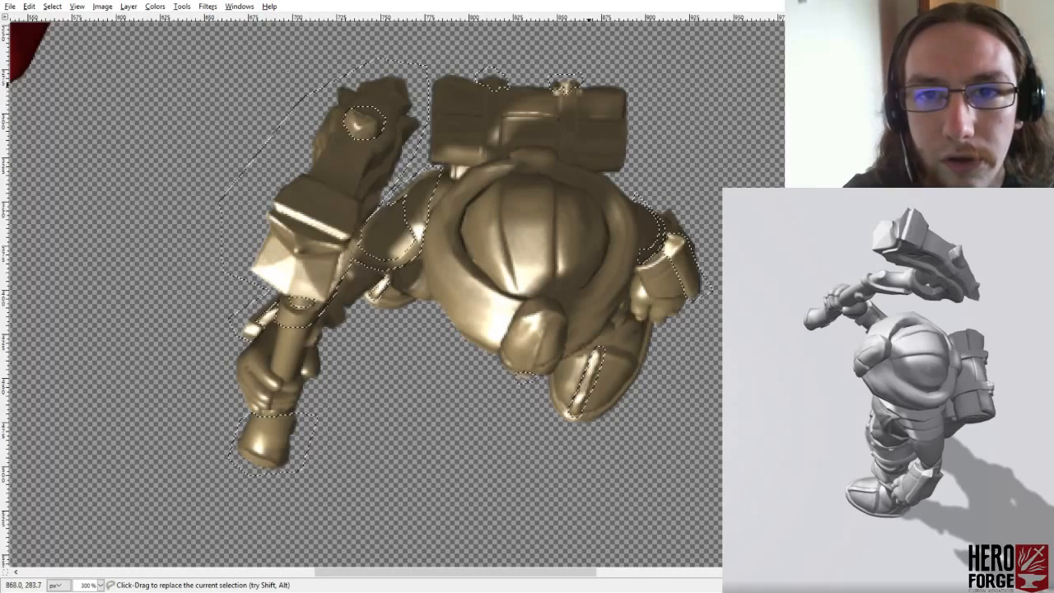
{"action": "left_click", "coordinate": [581, 94]}
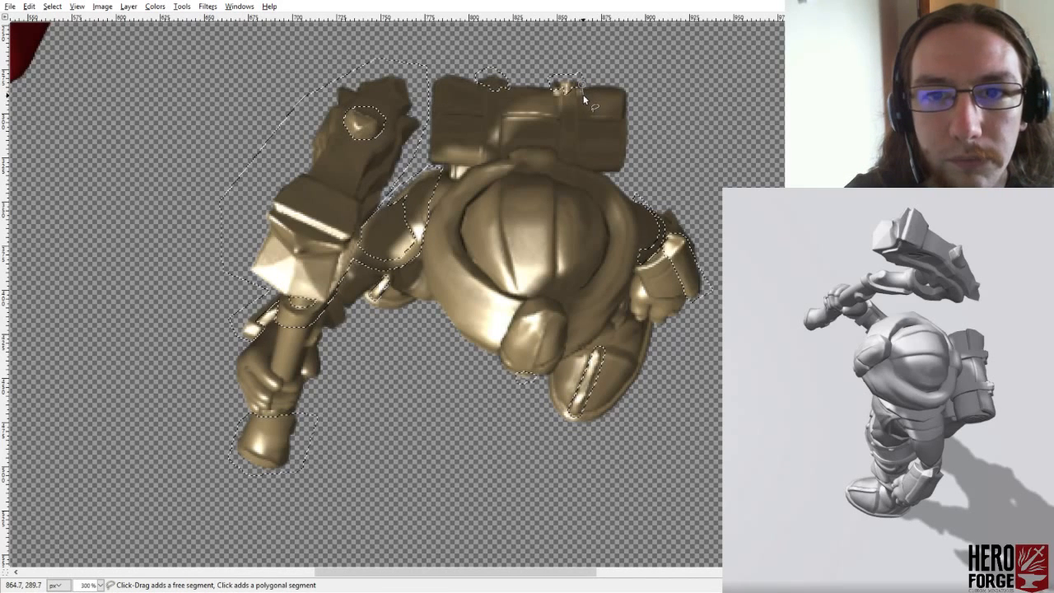
{"action": "left_click", "coordinate": [579, 96]}
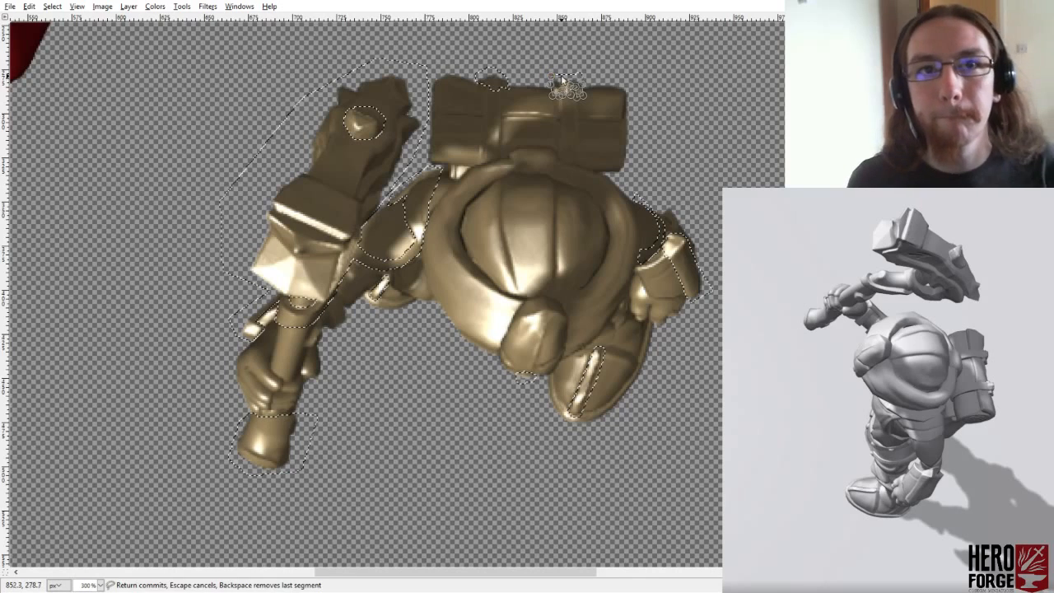
{"action": "left_click", "coordinate": [583, 85]}
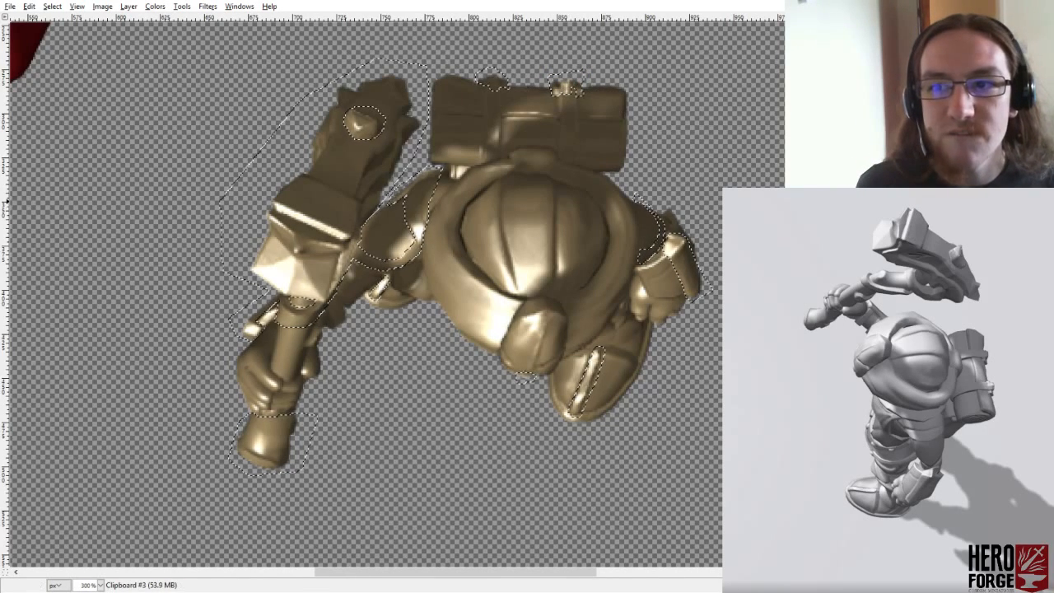
- On the grey render, extend the selection around the hammer-side edge of the bedroll buckle nearer the hammer
{"action": "left_click", "coordinate": [478, 80]}
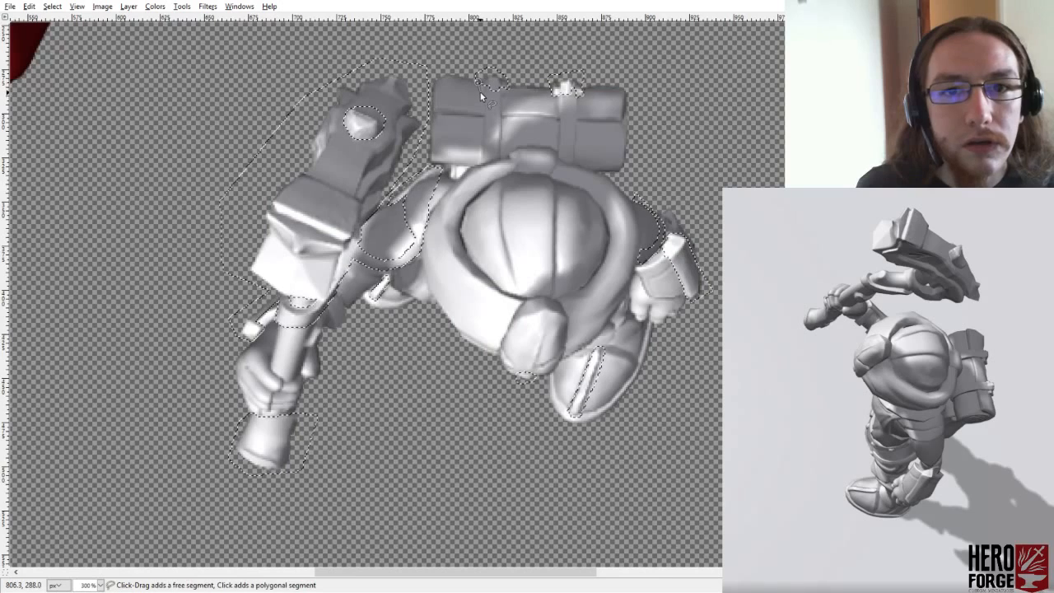
{"action": "left_click", "coordinate": [478, 90]}
{"action": "left_click", "coordinate": [483, 91]}
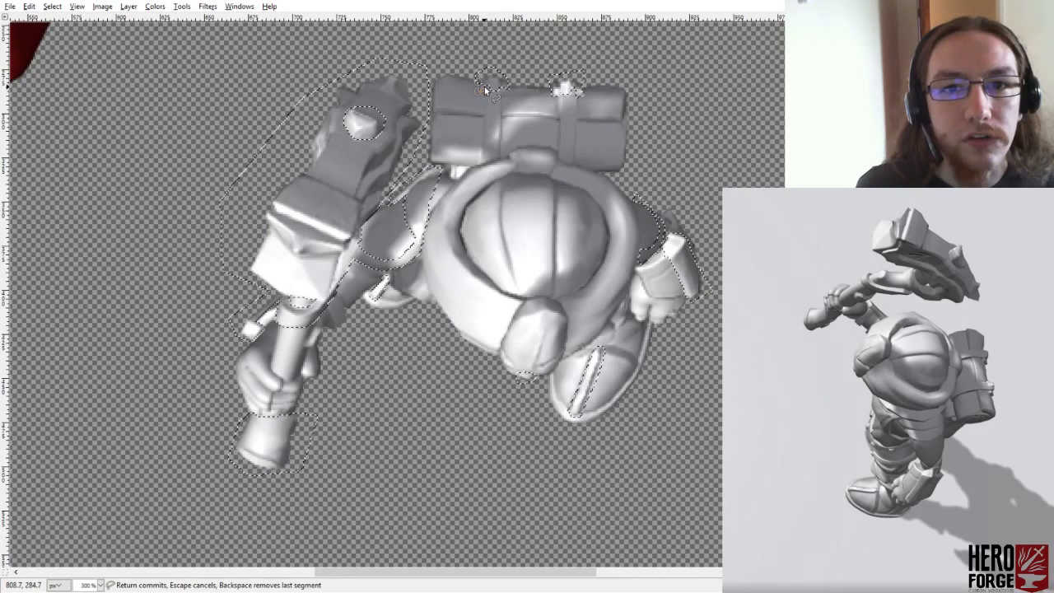
{"action": "left_click", "coordinate": [485, 88]}
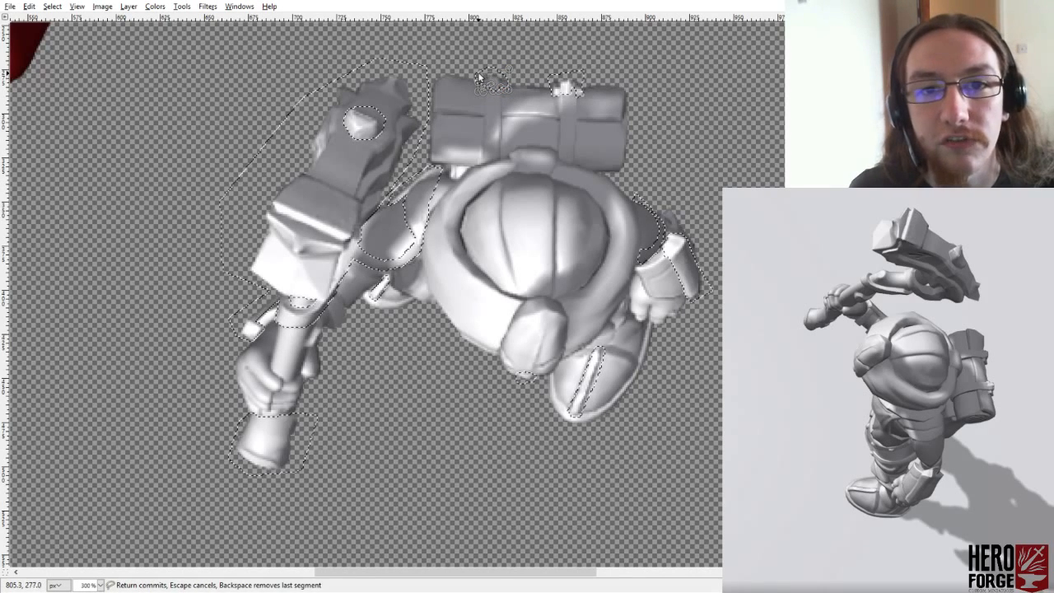
{"action": "left_click", "coordinate": [484, 76]}
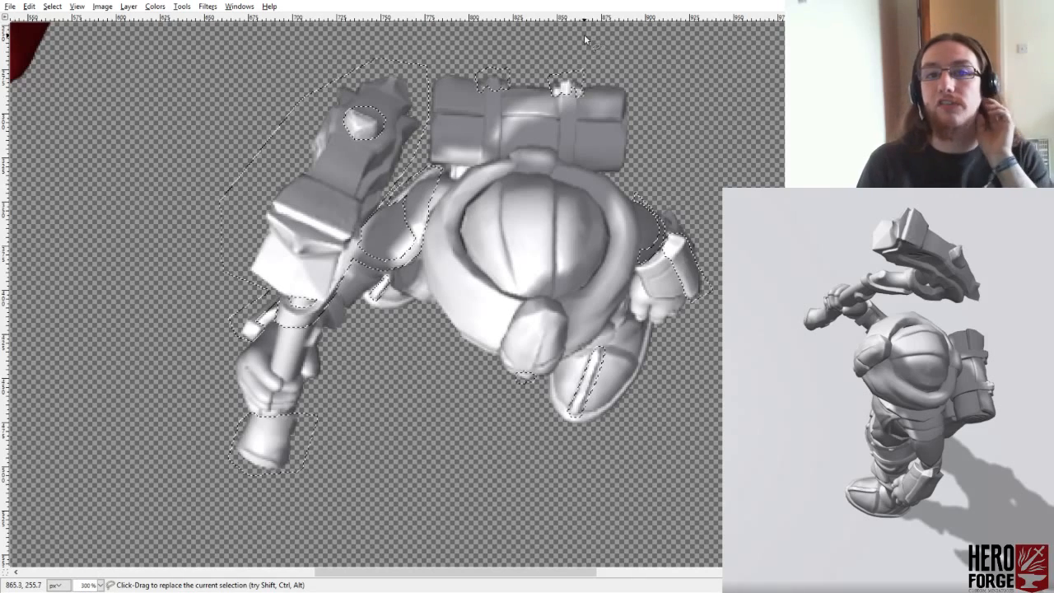
- Add the remaining lower corner of the same buckle, on the side away from the hammer, to the selection
{"action": "left_click", "coordinate": [501, 89], "text": "ctrl"}
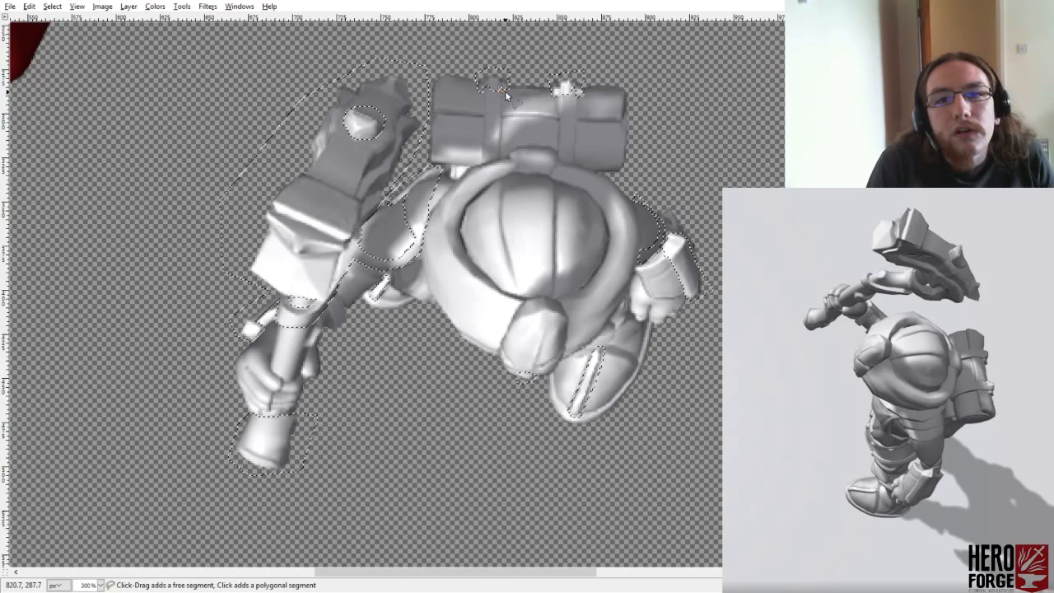
{"action": "left_click", "coordinate": [510, 85]}
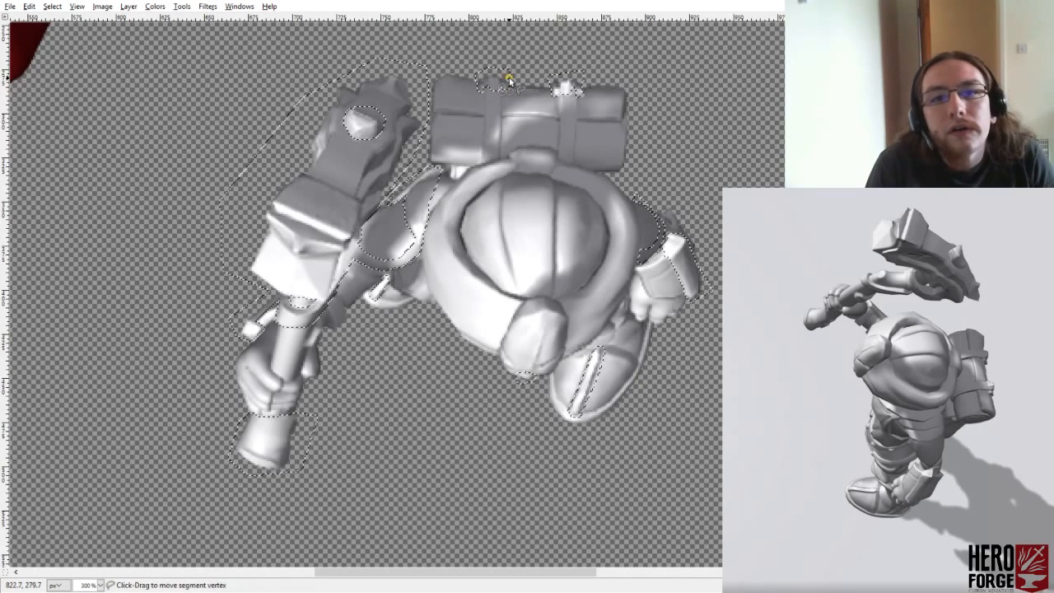
{"action": "left_click", "coordinate": [501, 89]}
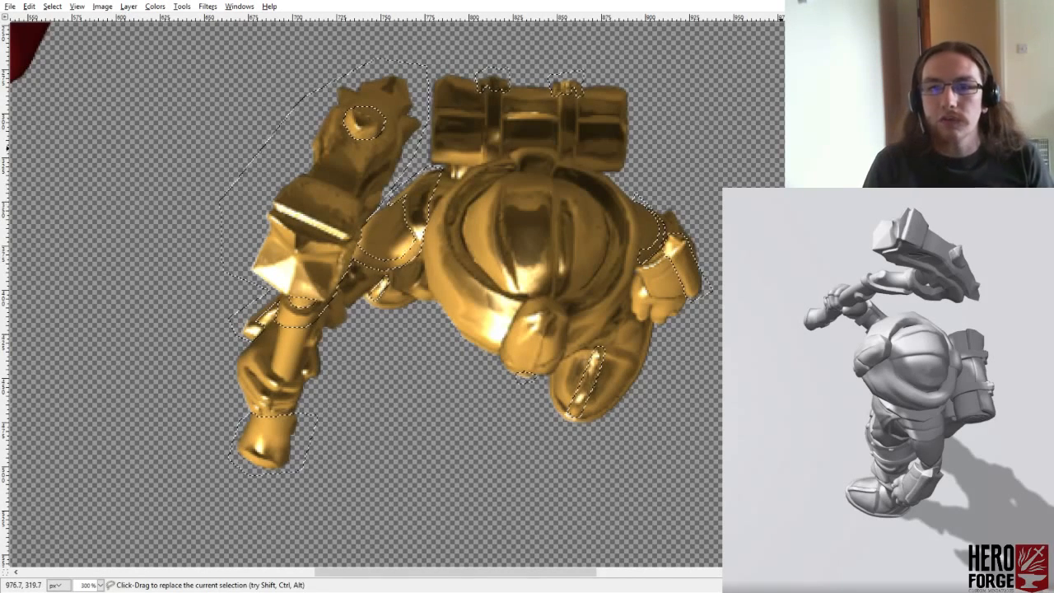
- Delete the gold render outside the selected hammer, trim and buckle areas, and show the bronze render beneath it
{"action": "key", "text": "Delete"}
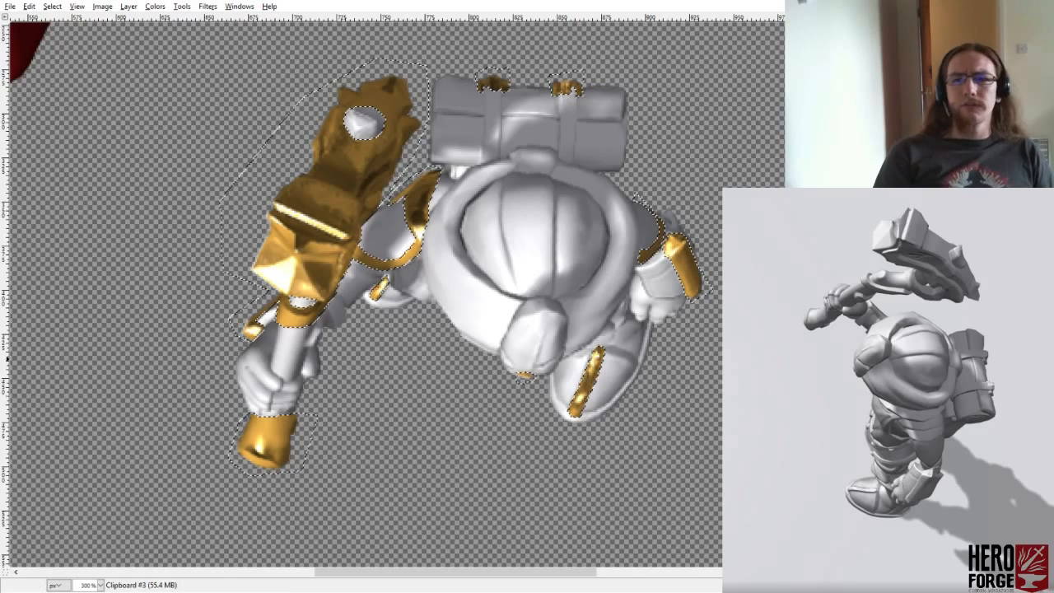
{"action": "left_click", "coordinate": [937, 214]}
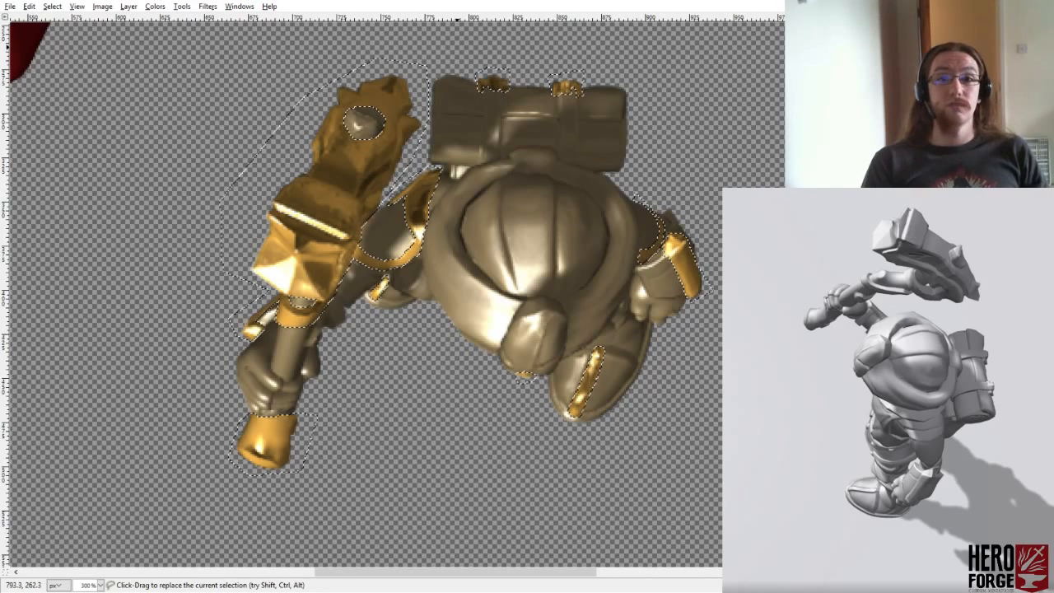
- Try deleting the gold from both bedroll buckles with a new lasso selection, and undo back to the previous selection
{"action": "left_click", "coordinate": [457, 47]}
{"action": "left_click", "coordinate": [457, 100]}
{"action": "left_click", "coordinate": [606, 117]}
{"action": "left_click", "coordinate": [610, 56]}
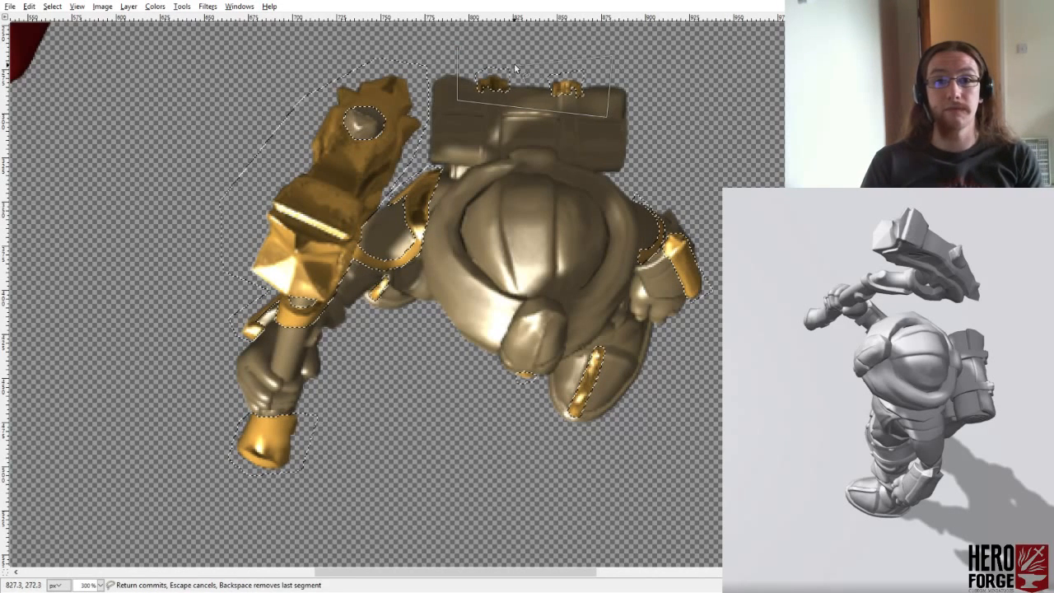
{"action": "left_click", "coordinate": [457, 48]}
{"action": "key", "text": "Delete"}
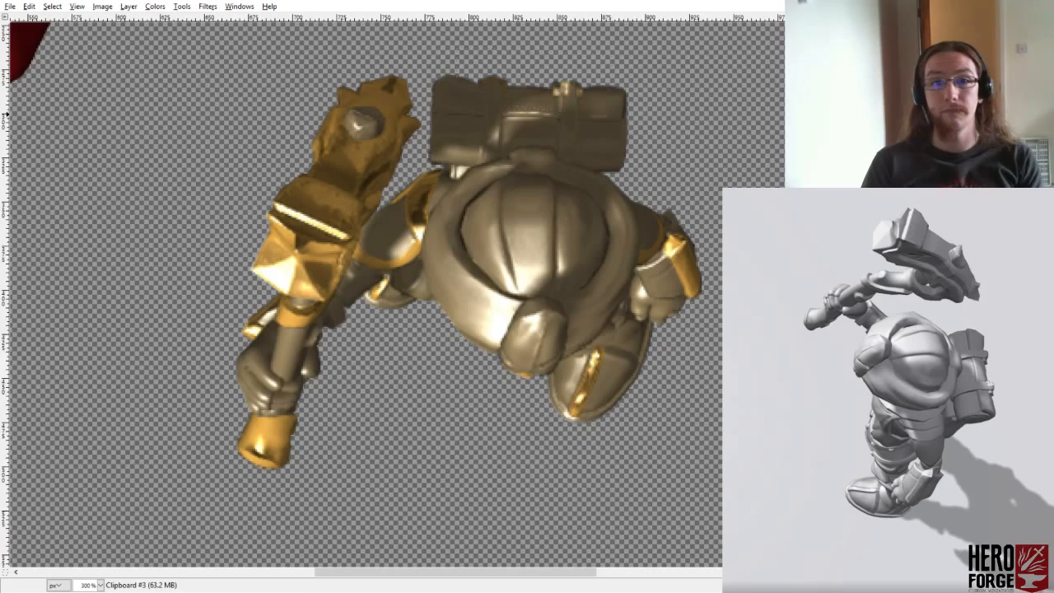
{"action": "key", "text": "ctrl+z"}
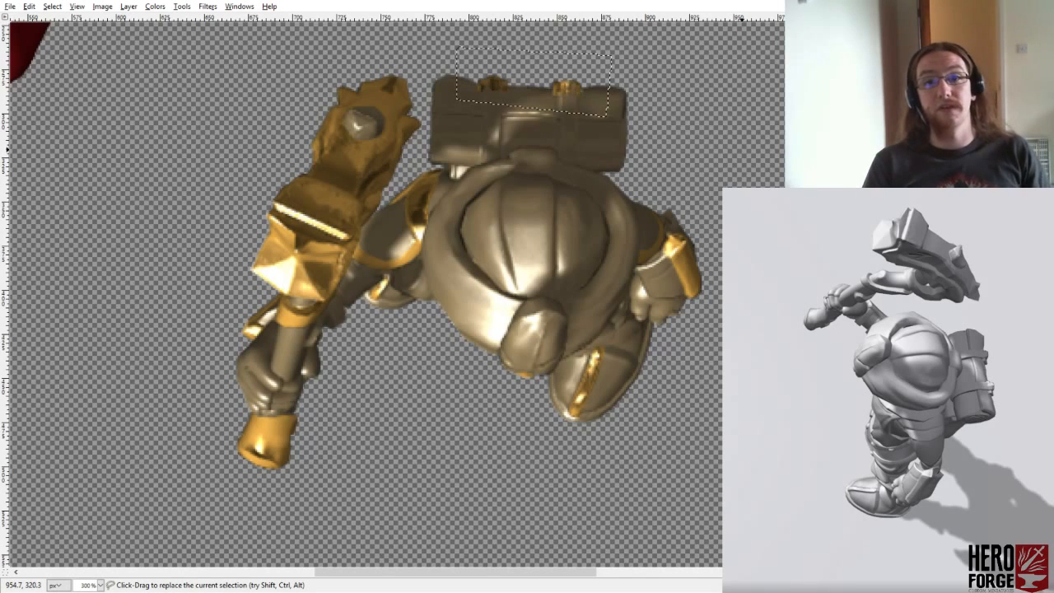
{"action": "key", "text": "ctrl+z"}
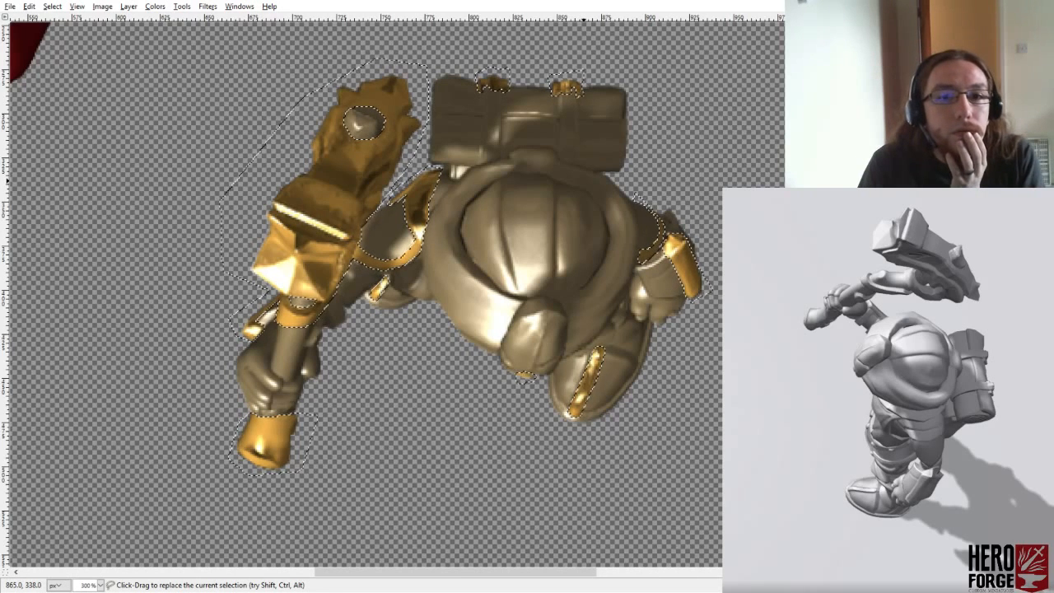
- Add the inner area of the hammer arm's shoulder armour to the selection, inside its gold trim
{"action": "left_click", "coordinate": [400, 265]}
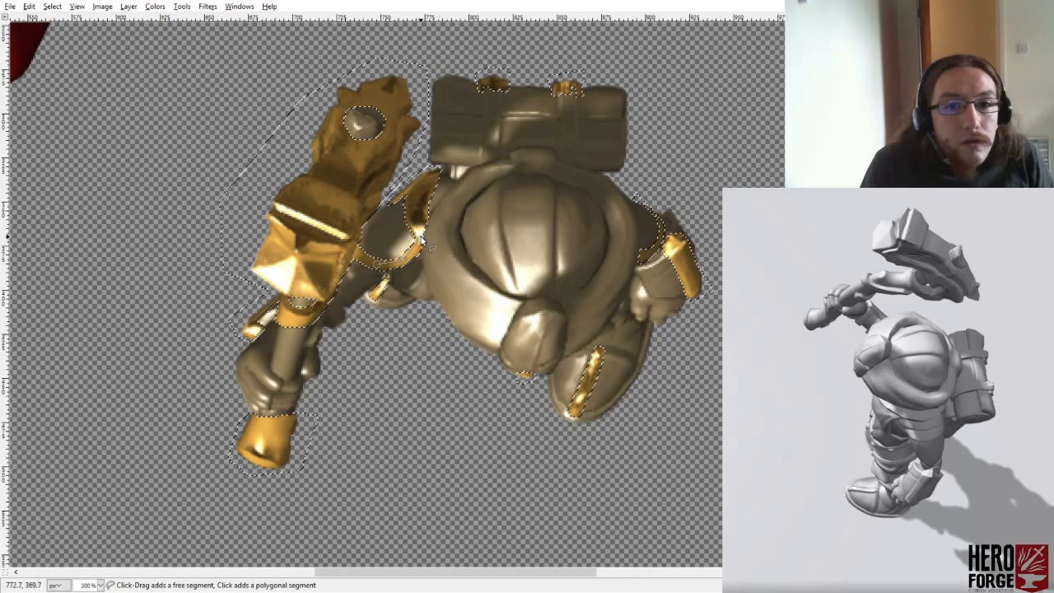
{"action": "left_click_drag", "start_coordinate": [423, 238], "coordinate": [416, 193]}
{"action": "left_click", "coordinate": [413, 186]}
{"action": "left_click", "coordinate": [358, 194]}
{"action": "left_click", "coordinate": [348, 249]}
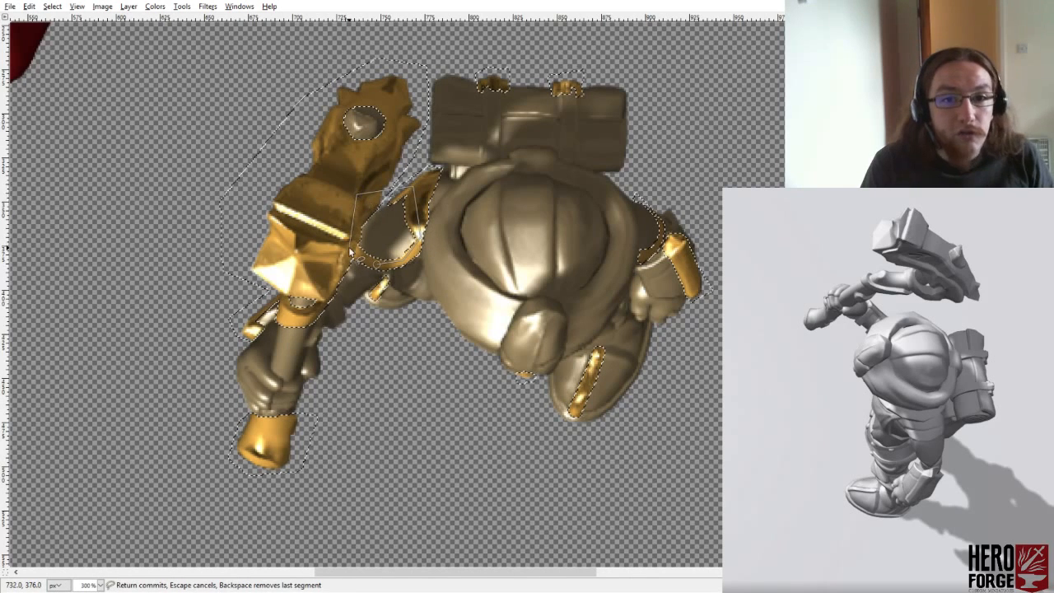
{"action": "left_click", "coordinate": [378, 265]}
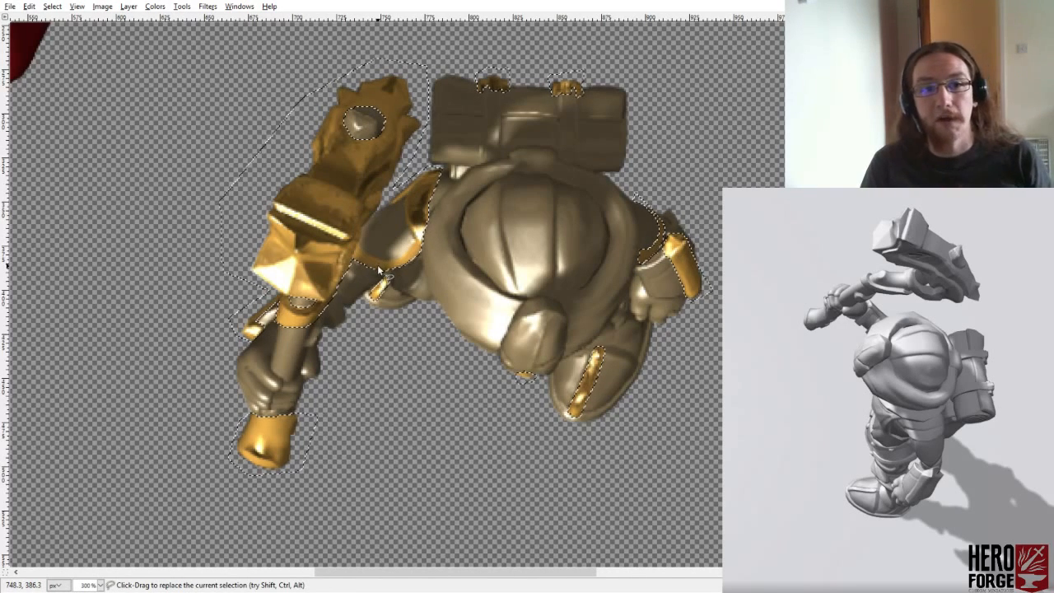
- Add the small gap between the hammer shaft and the gold-trimmed bracer above the gripping hand to the selection
{"action": "left_click", "coordinate": [262, 332]}
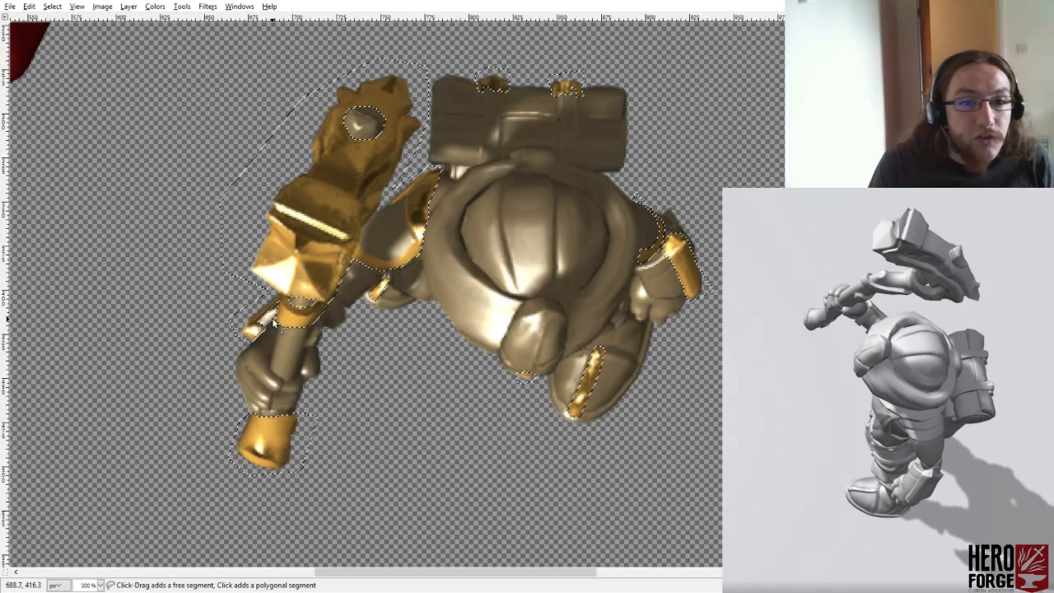
{"action": "left_click", "coordinate": [279, 313]}
{"action": "left_click", "coordinate": [277, 298]}
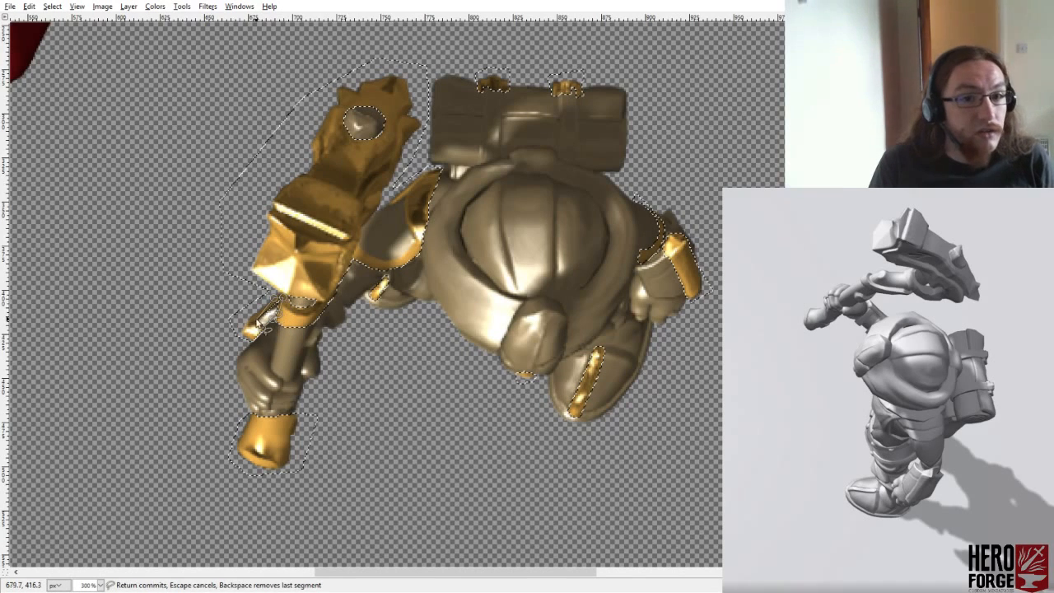
{"action": "left_click", "coordinate": [261, 332]}
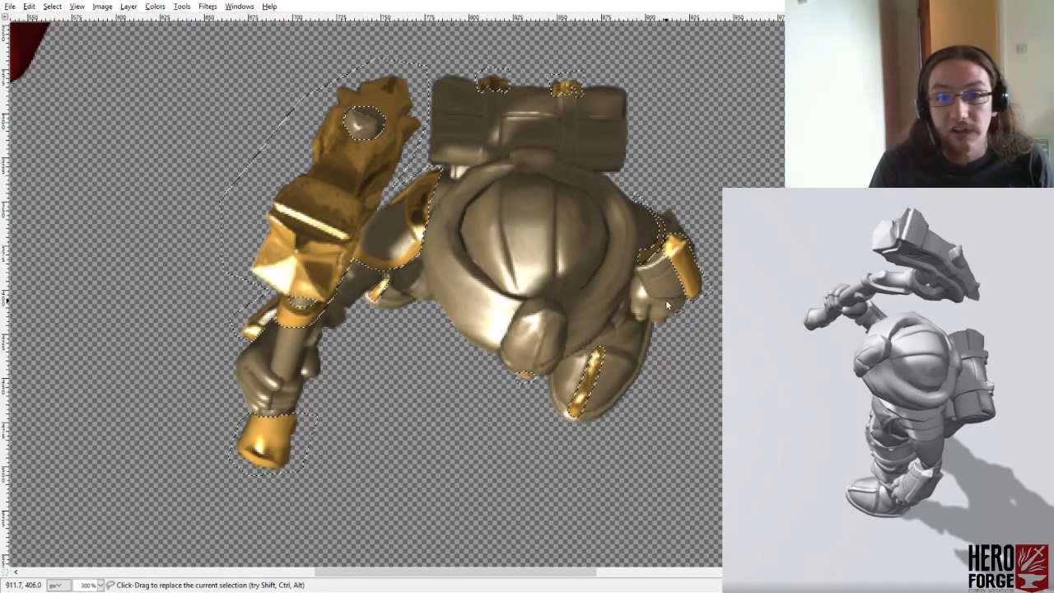
- Add the free arm's bracer and upper-arm armour to the selection, following the glove edge and the cloak edge
{"action": "left_click", "coordinate": [639, 263]}
{"action": "left_click", "coordinate": [635, 270]}
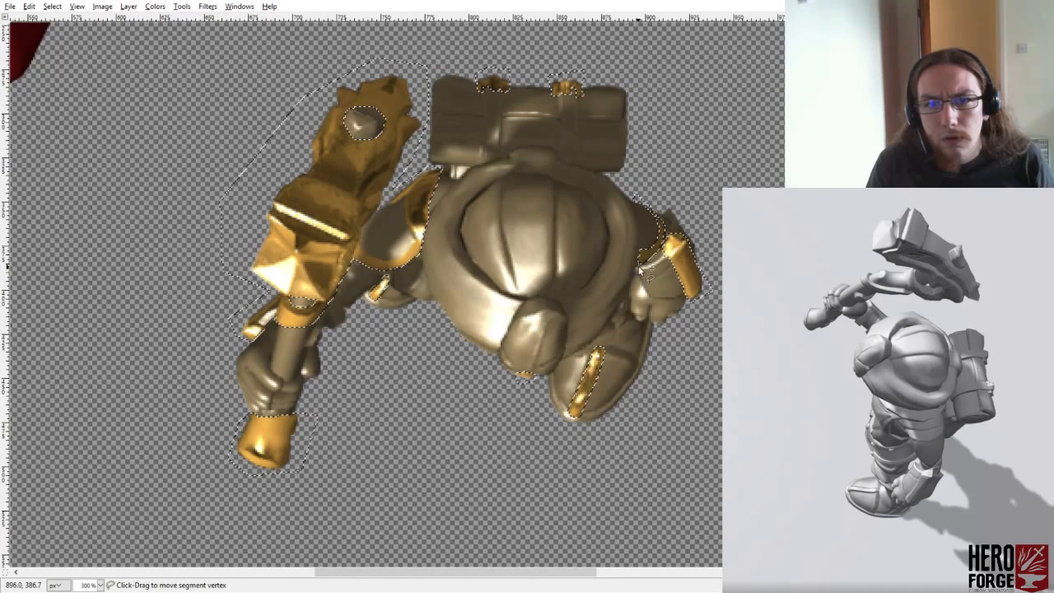
{"action": "left_click", "coordinate": [647, 289]}
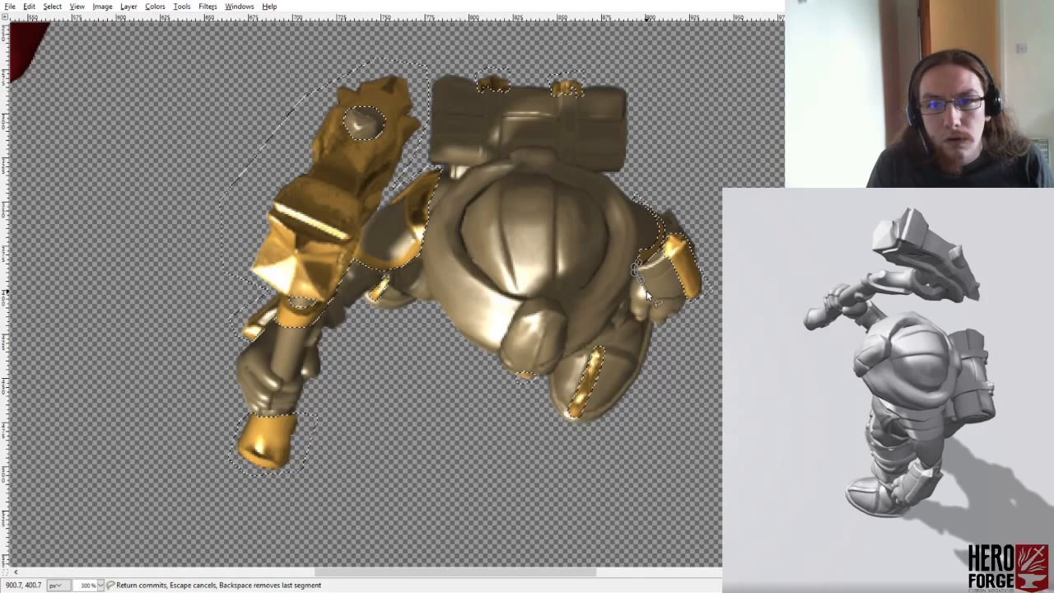
{"action": "left_click", "coordinate": [654, 296]}
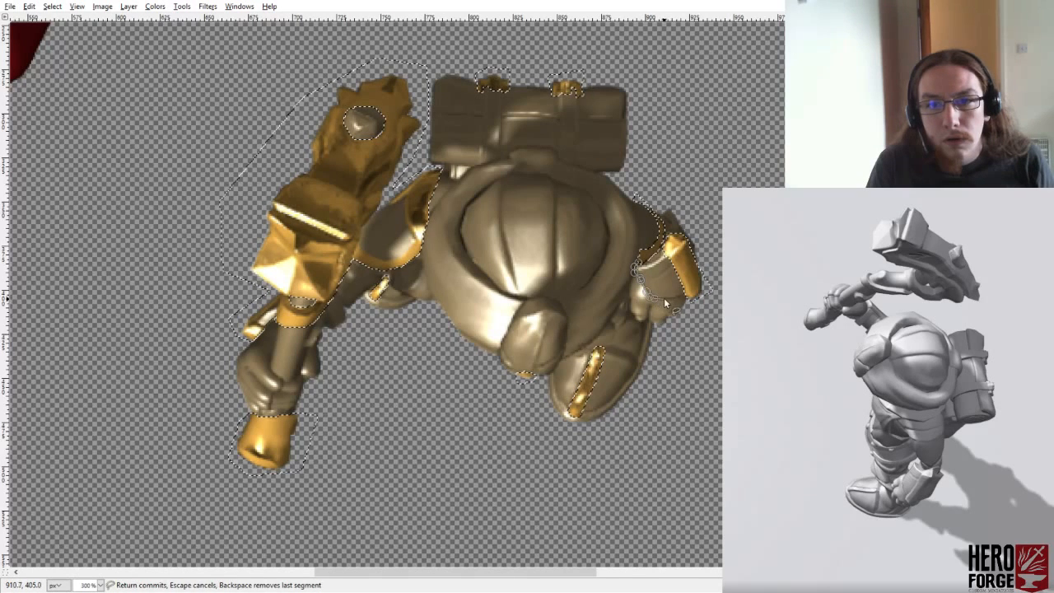
{"action": "left_click", "coordinate": [698, 297]}
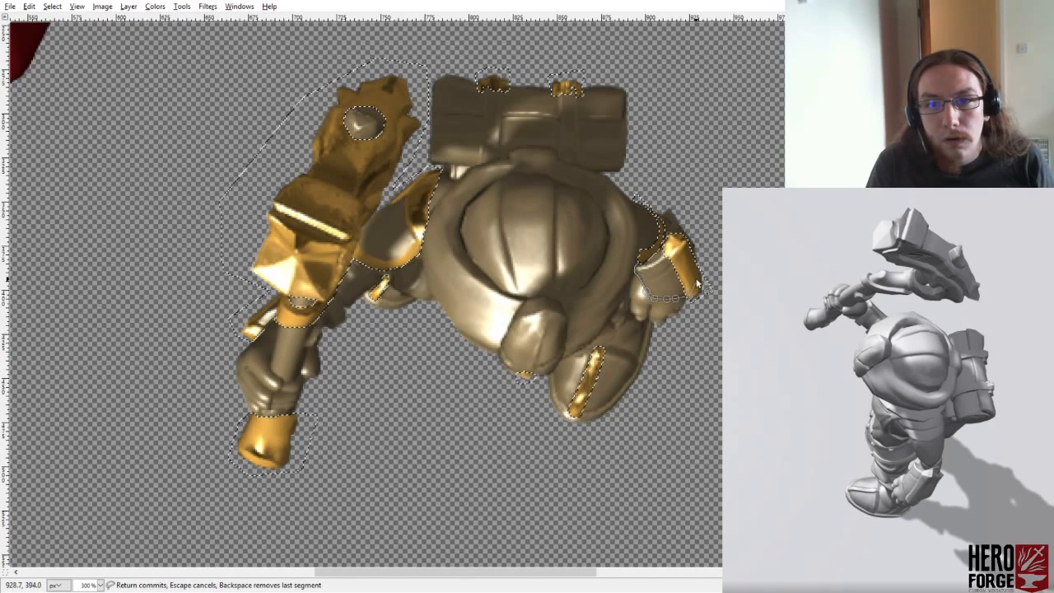
{"action": "left_click", "coordinate": [695, 206]}
{"action": "left_click", "coordinate": [667, 203]}
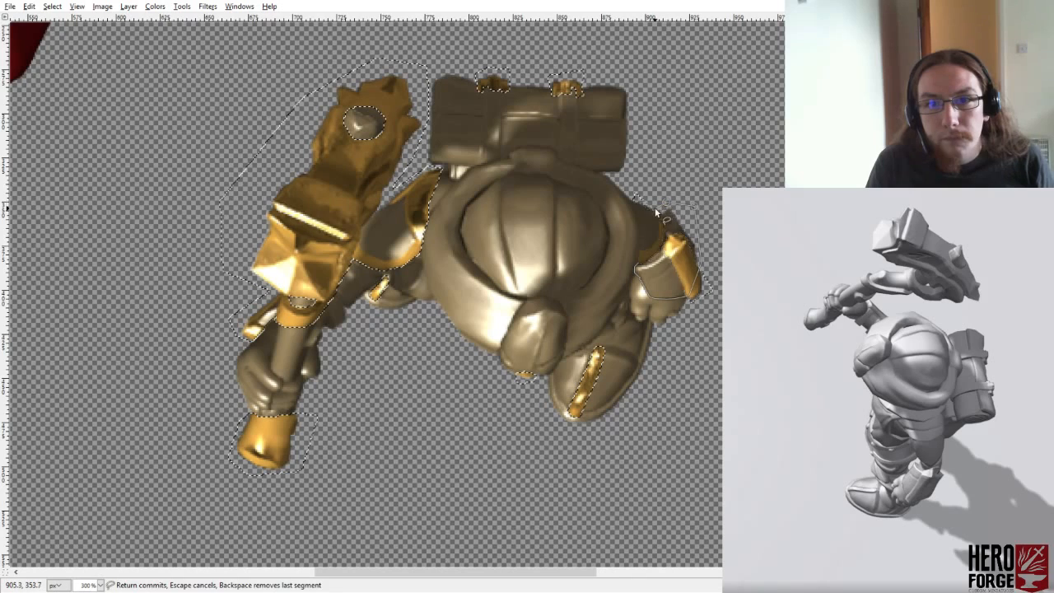
{"action": "left_click", "coordinate": [634, 202]}
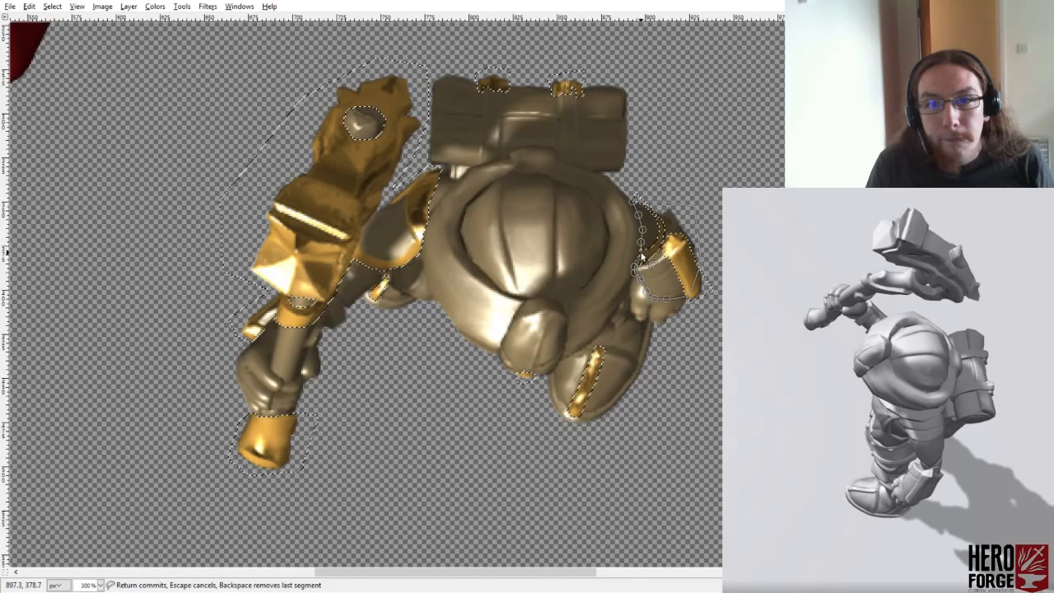
{"action": "left_click", "coordinate": [640, 255]}
{"action": "left_click", "coordinate": [635, 269]}
{"action": "key", "text": "Return"}
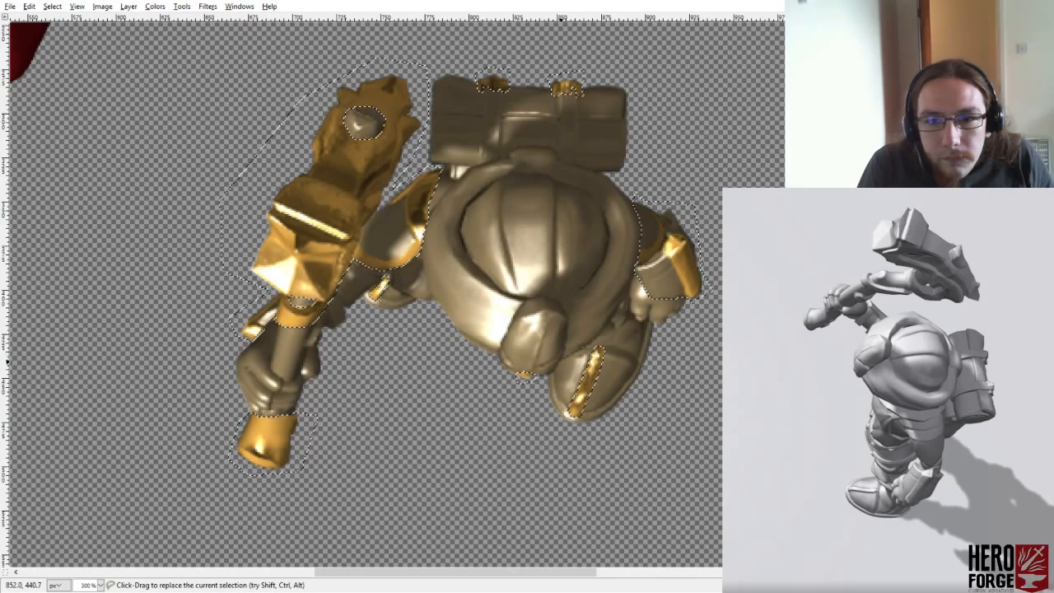
- Add the whole front boot to the selection, tracing its upper edge along the cloak and the free hand
{"action": "left_click", "coordinate": [559, 360]}
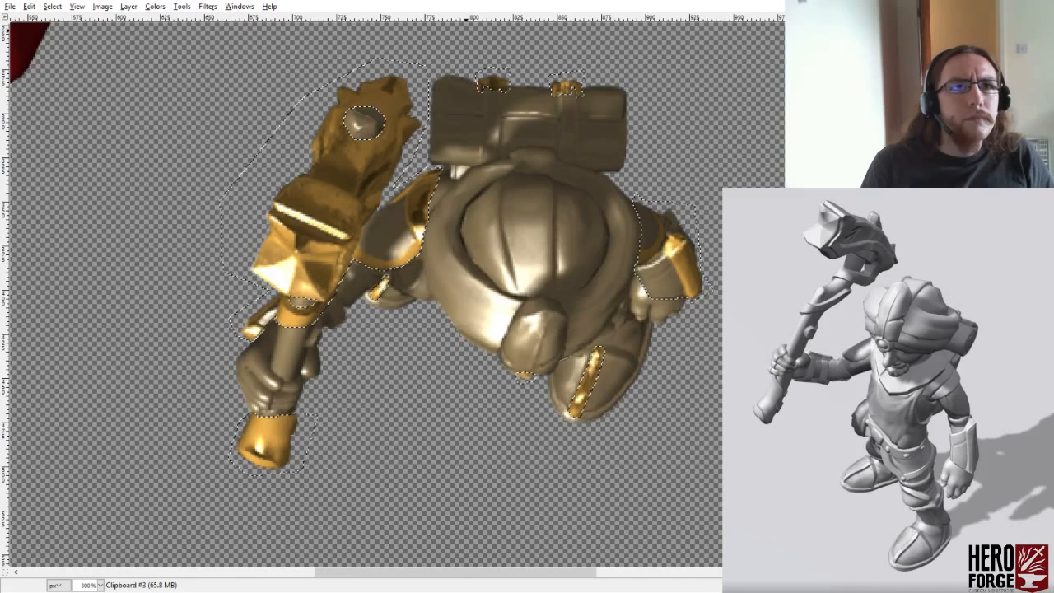
{"action": "left_click", "coordinate": [598, 341]}
{"action": "left_click", "coordinate": [590, 345]}
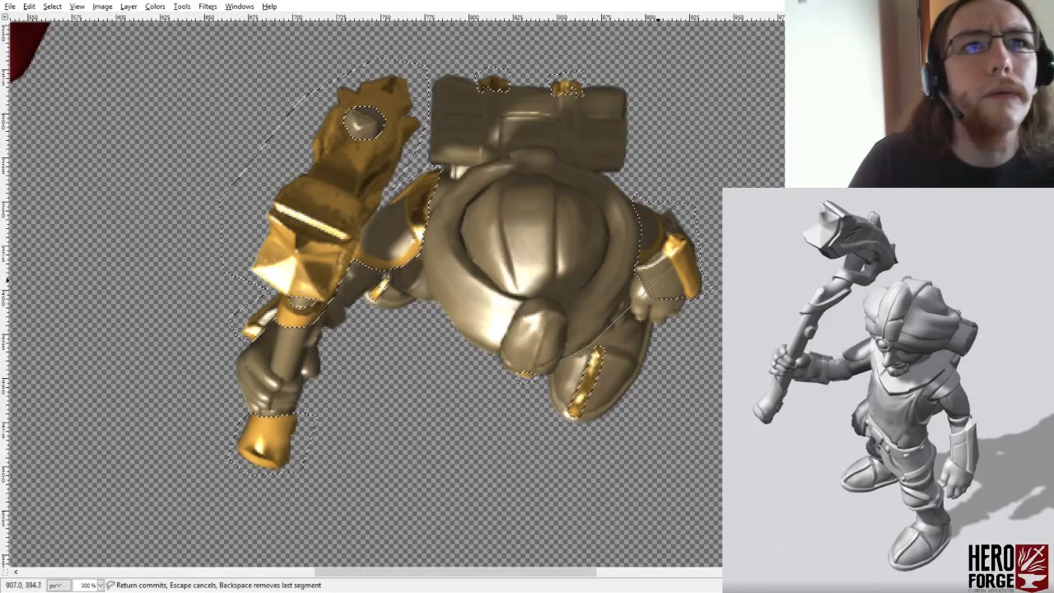
{"action": "left_click", "coordinate": [614, 340]}
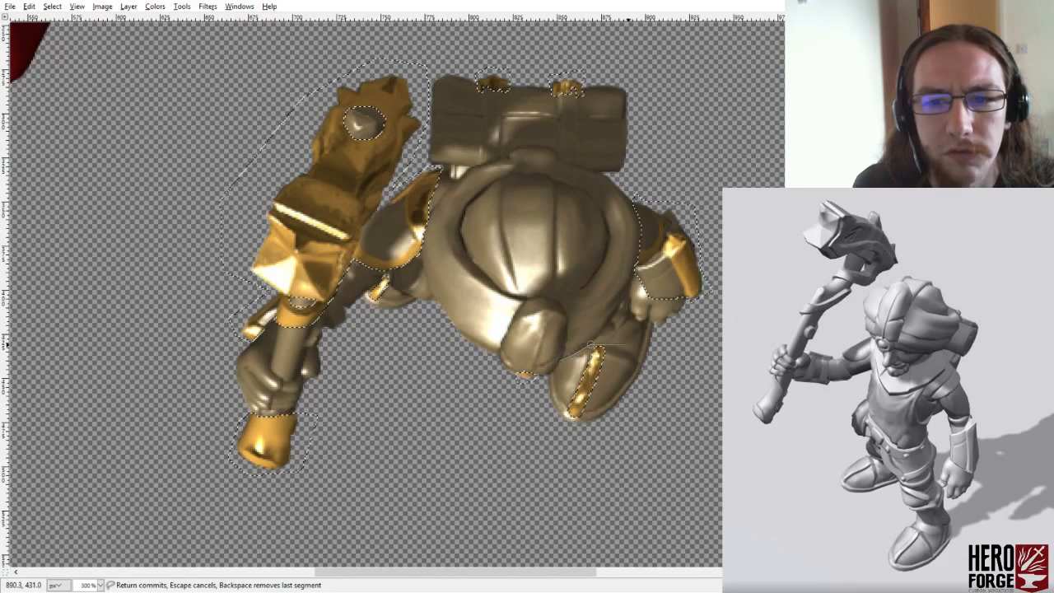
{"action": "left_click", "coordinate": [628, 347]}
{"action": "mouse_move", "coordinate": [628, 346]}
{"action": "left_mouse_down"}
{"action": "mouse_move", "coordinate": [598, 337]}
{"action": "mouse_move", "coordinate": [618, 341]}
{"action": "mouse_move", "coordinate": [616, 331]}
{"action": "left_mouse_up"}
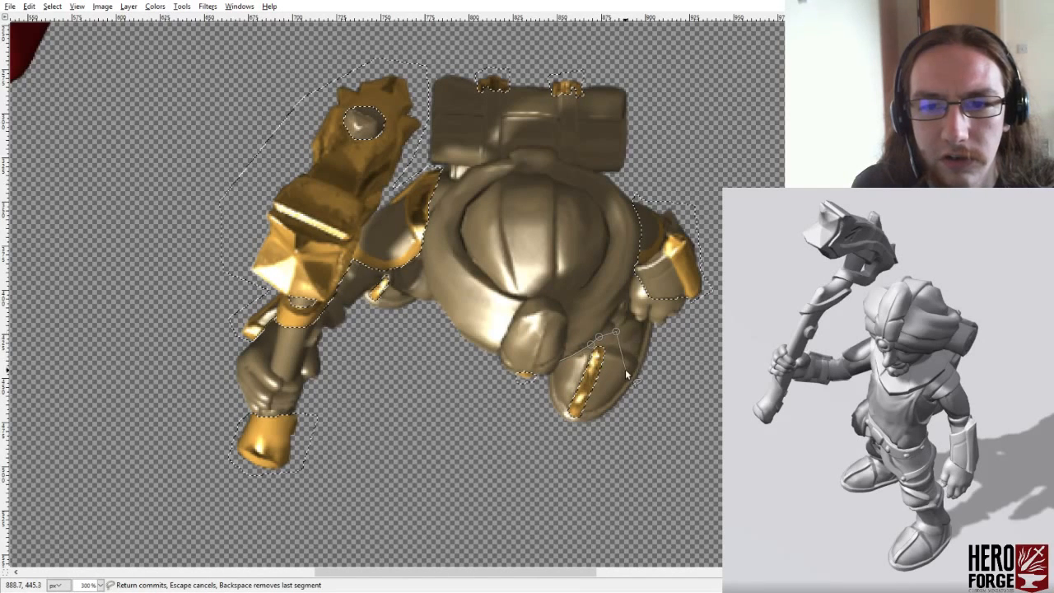
{"action": "left_click", "coordinate": [627, 322]}
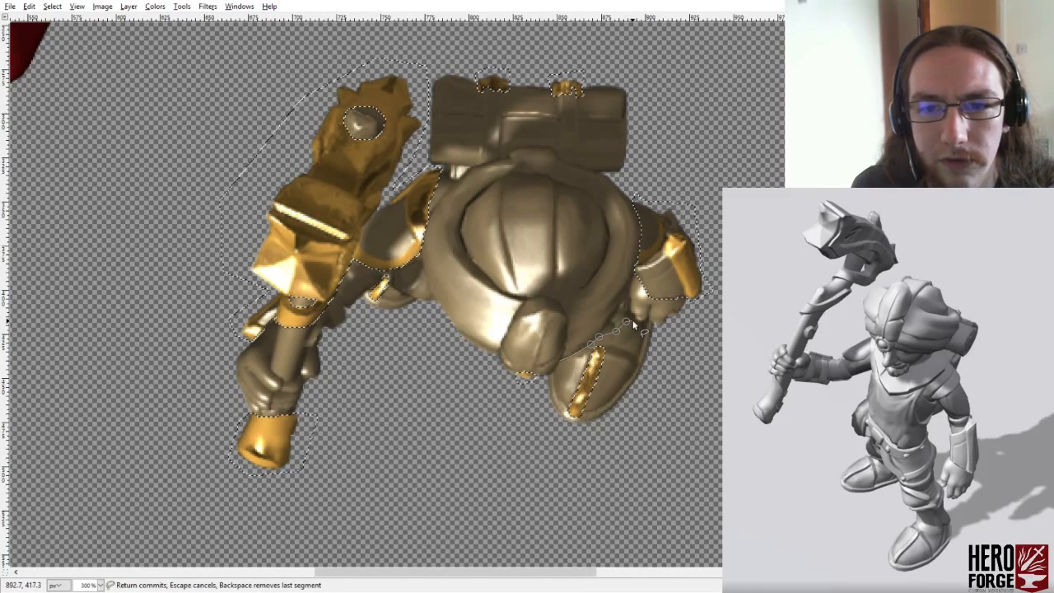
{"action": "left_click", "coordinate": [633, 323]}
{"action": "left_click", "coordinate": [639, 322]}
{"action": "left_click", "coordinate": [645, 322]}
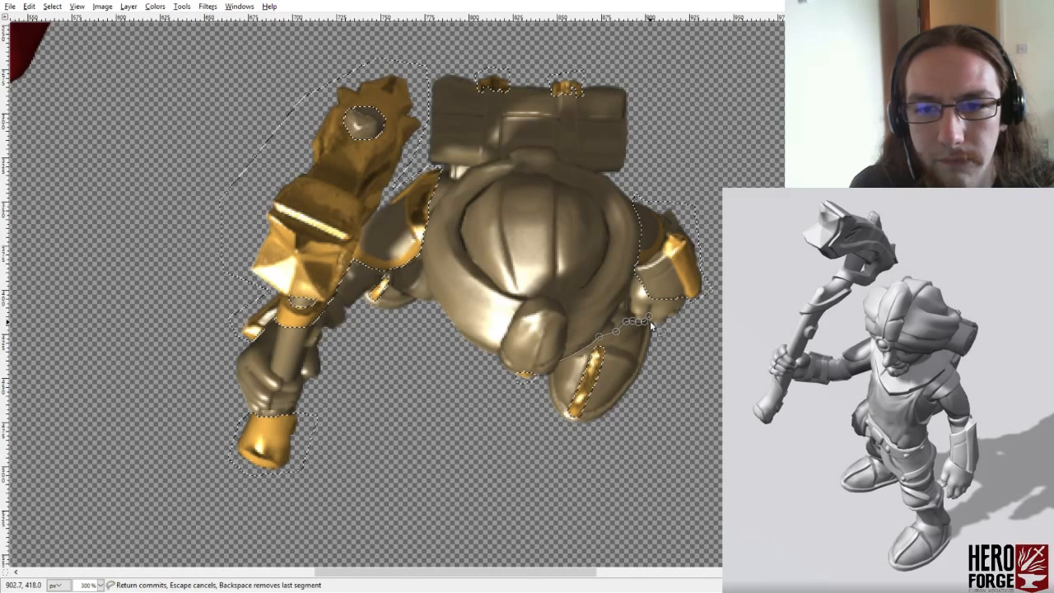
{"action": "left_click", "coordinate": [655, 324]}
{"action": "left_click", "coordinate": [655, 395]}
{"action": "left_click", "coordinate": [596, 449]}
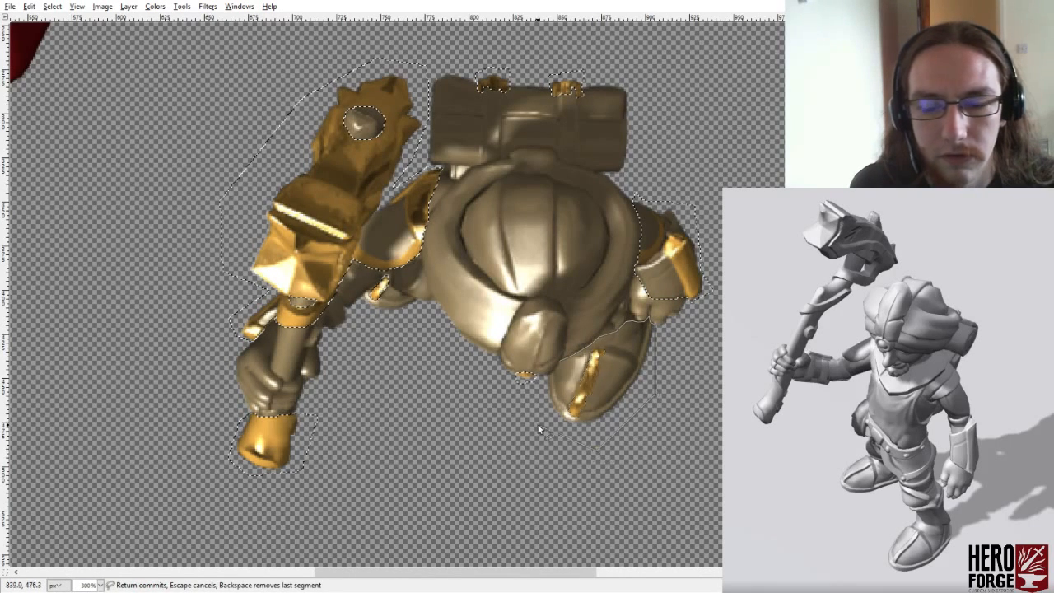
{"action": "left_click", "coordinate": [560, 360]}
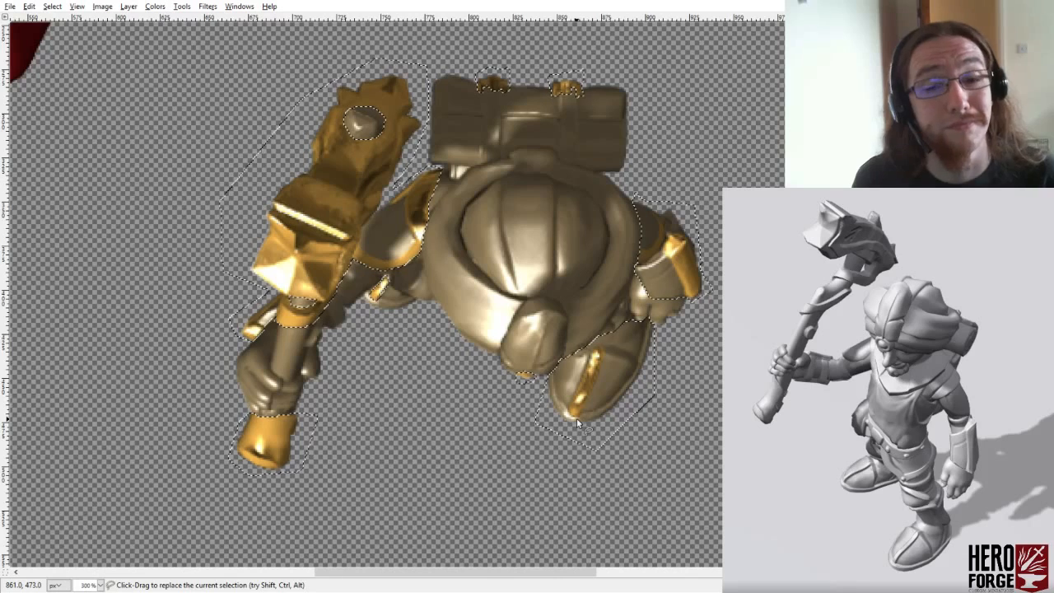
- Add the visible part of the rear boot below the hammer arm to the selection
{"action": "left_click", "coordinate": [383, 285], "text": "ctrl"}
{"action": "left_click", "coordinate": [404, 296]}
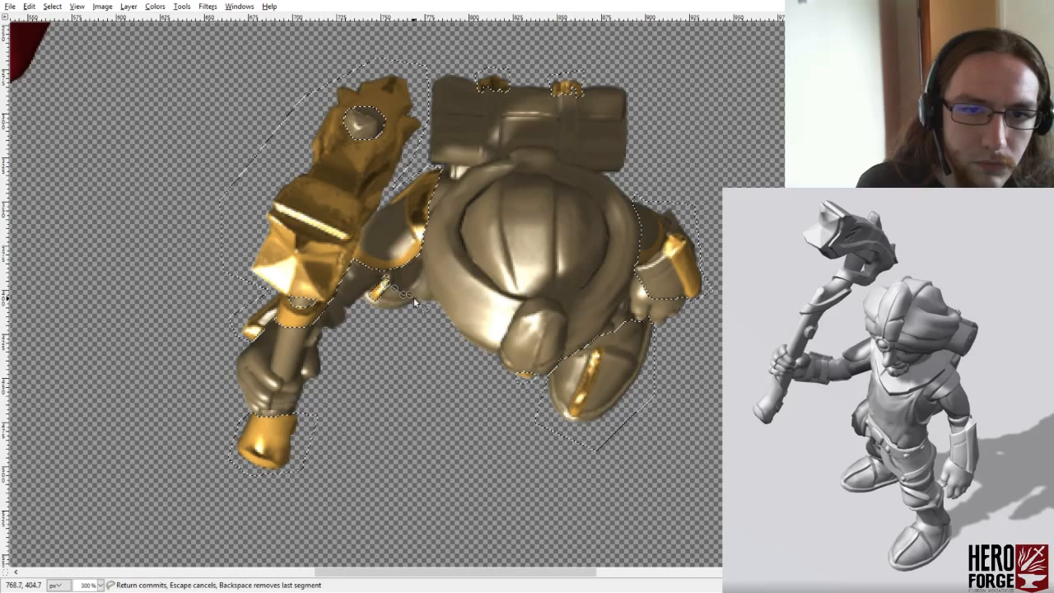
{"action": "left_click", "coordinate": [421, 301]}
{"action": "left_click", "coordinate": [408, 316]}
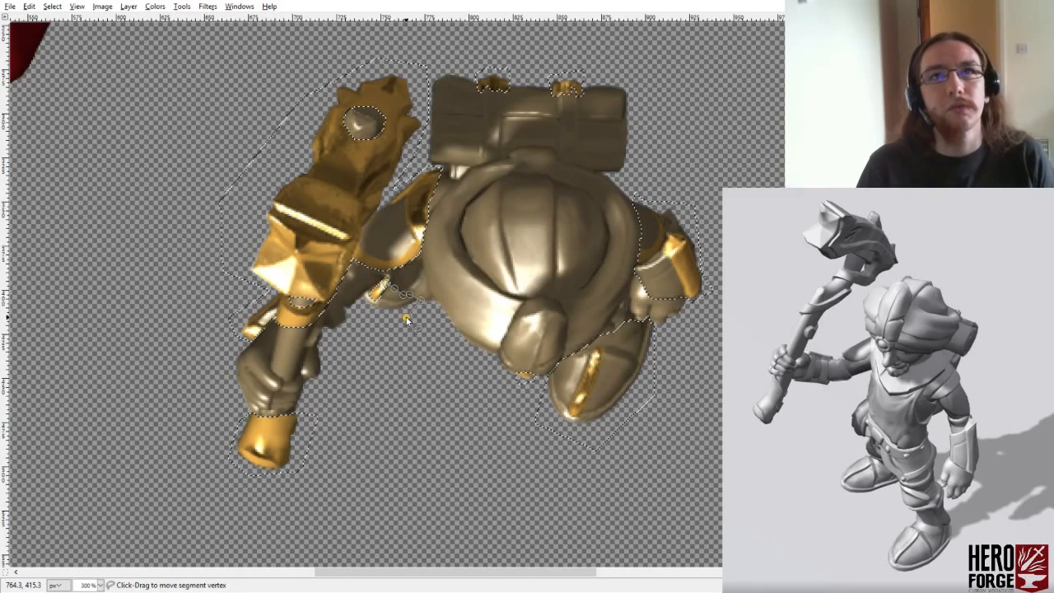
{"action": "left_click", "coordinate": [384, 320]}
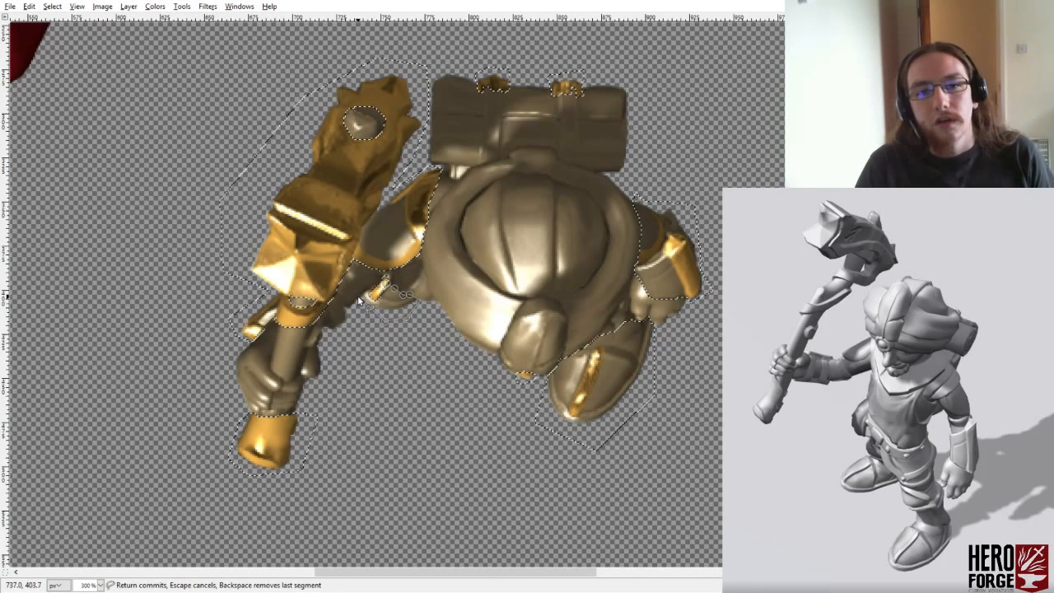
{"action": "left_click", "coordinate": [358, 299]}
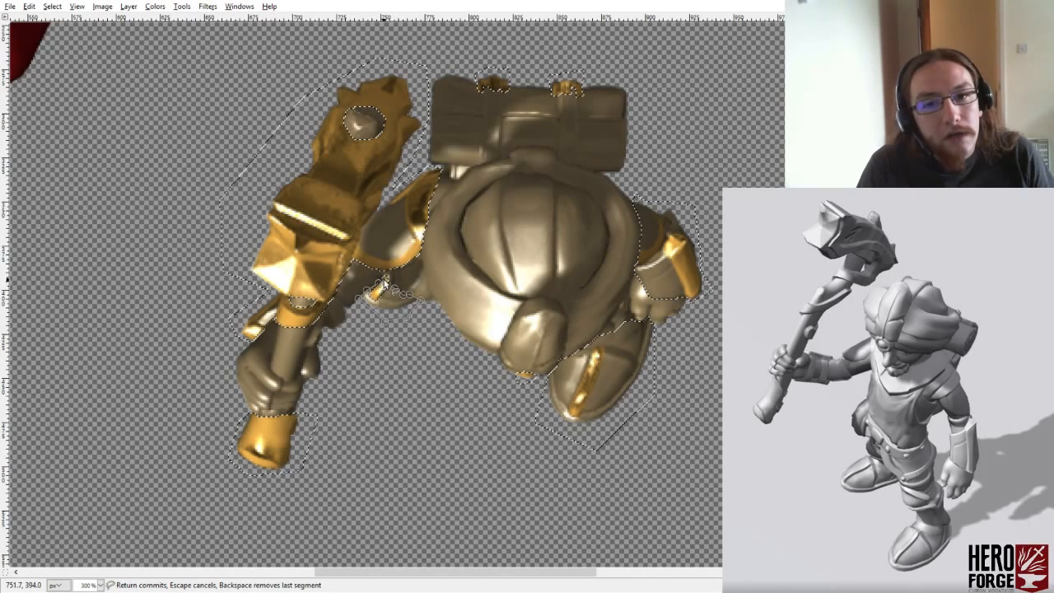
{"action": "left_click", "coordinate": [385, 280]}
{"action": "left_click", "coordinate": [393, 294]}
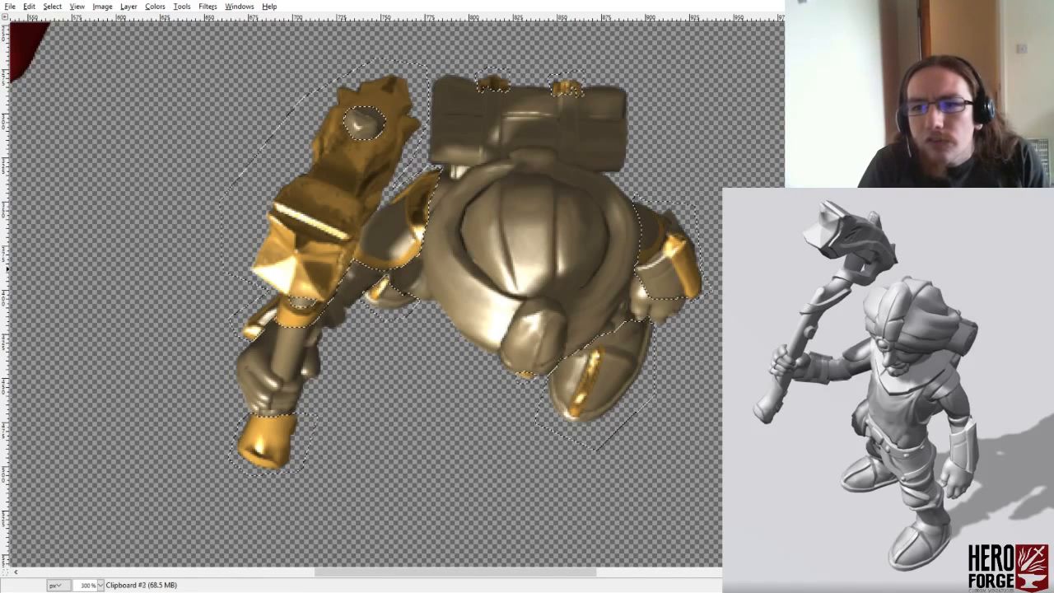
- Try restricting the bronze render to the selected armour and boots over the grey render, and undo it
{"action": "key", "text": "Delete"}
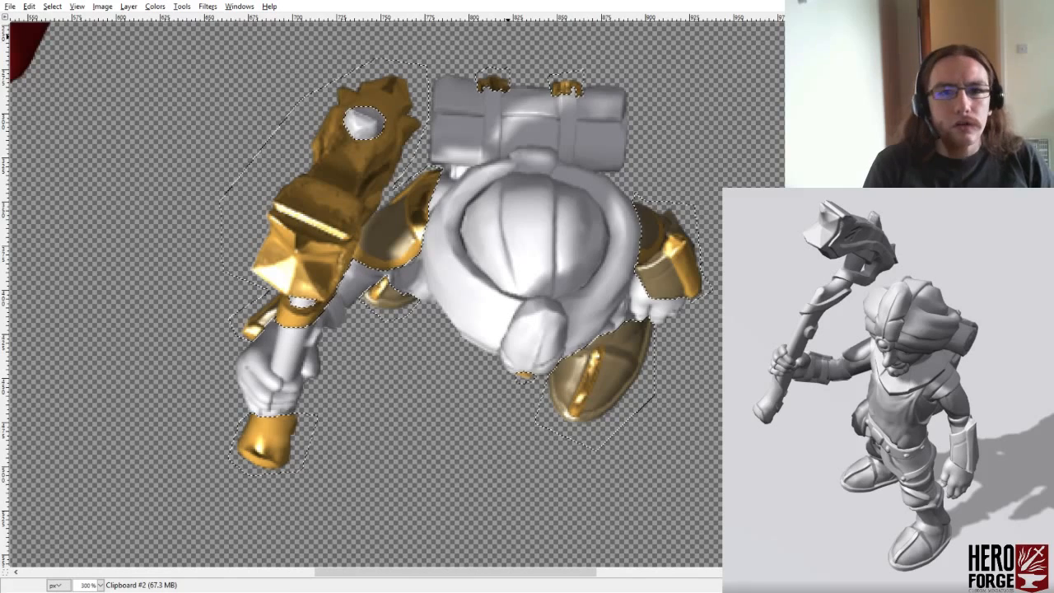
{"action": "key", "text": "ctrl+z"}
- Subtract the shoulder sliver beside the cloak and the strip of leg between the cloak and free hand from the selection
{"action": "left_click", "coordinate": [448, 177]}
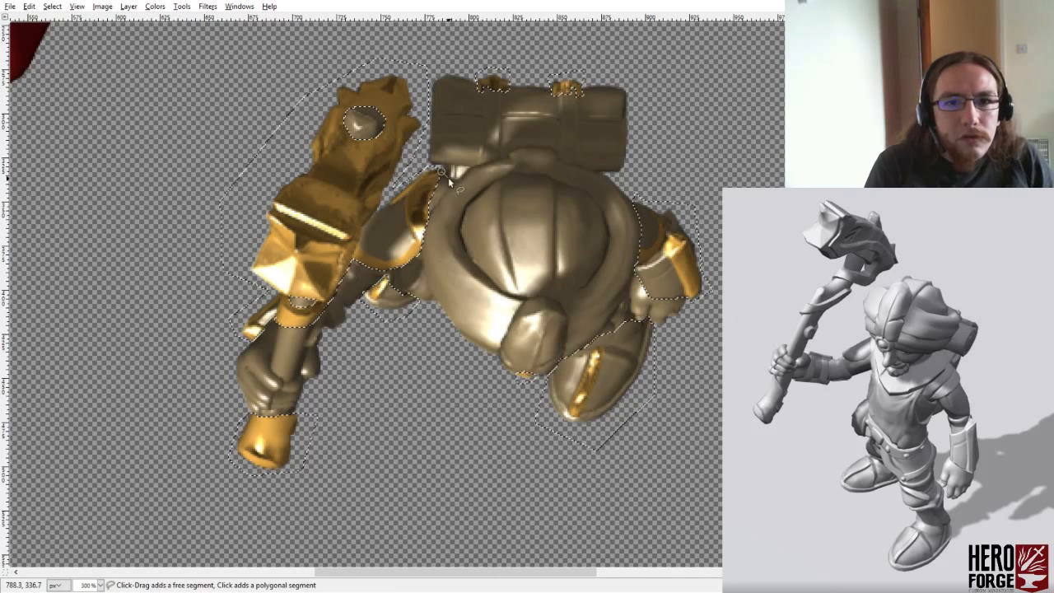
{"action": "left_click", "coordinate": [456, 179]}
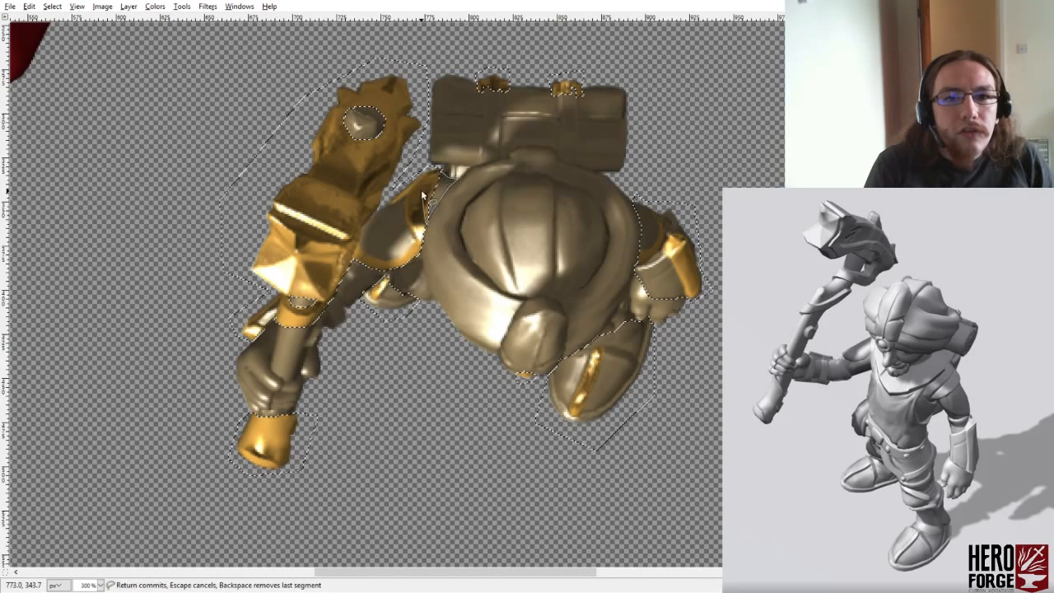
{"action": "left_click", "coordinate": [445, 175]}
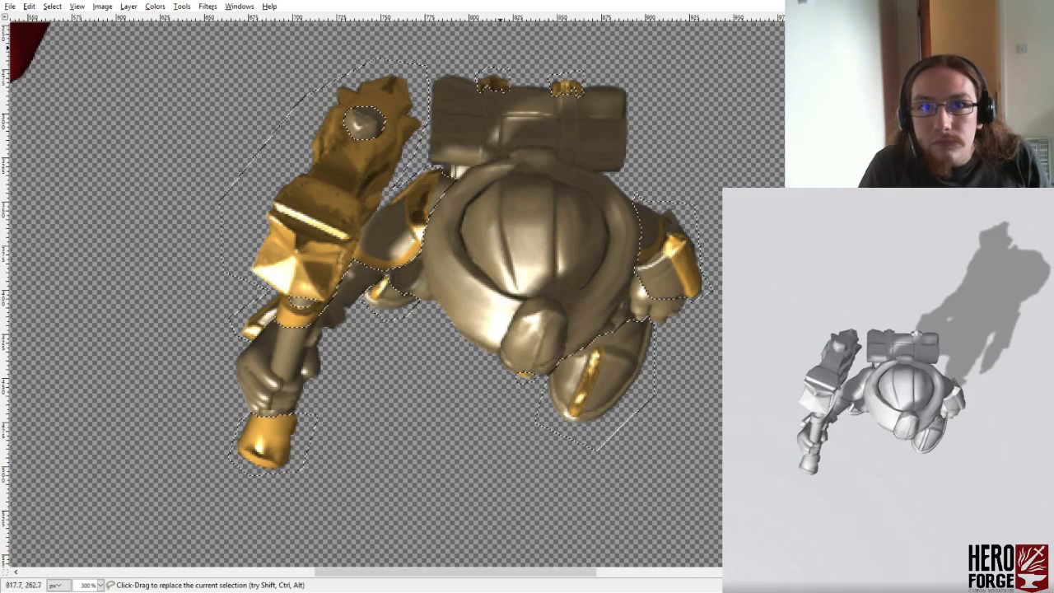
{"action": "left_click", "coordinate": [637, 325], "text": "ctrl"}
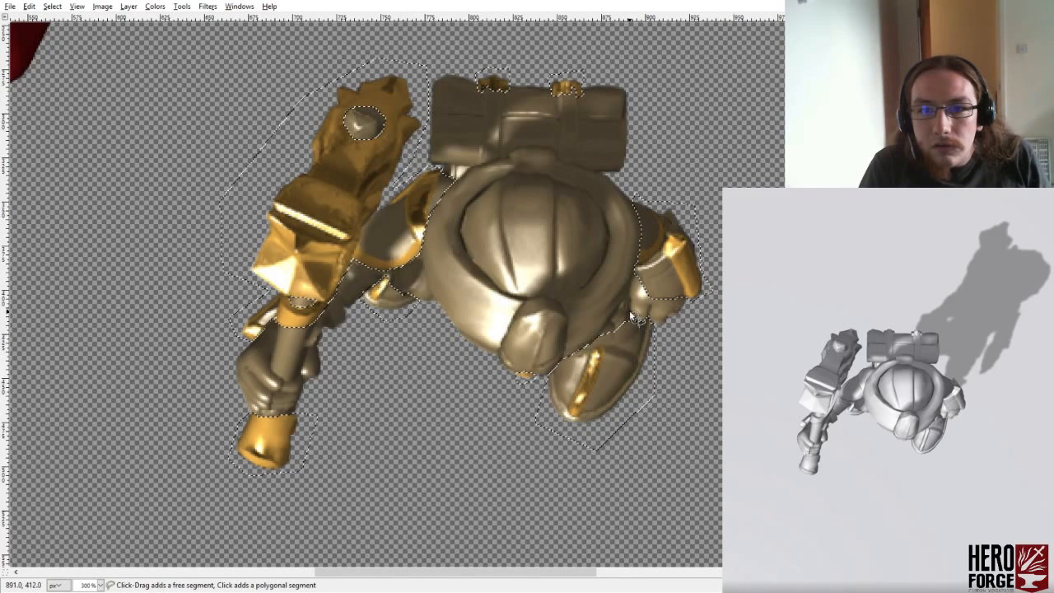
{"action": "left_click", "coordinate": [631, 311]}
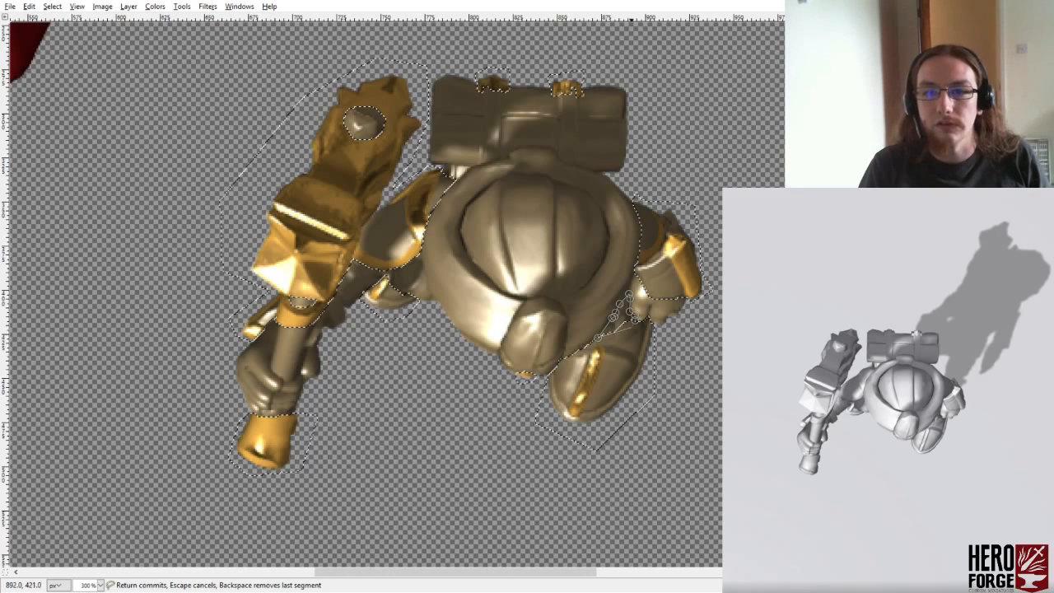
{"action": "left_click", "coordinate": [631, 311]}
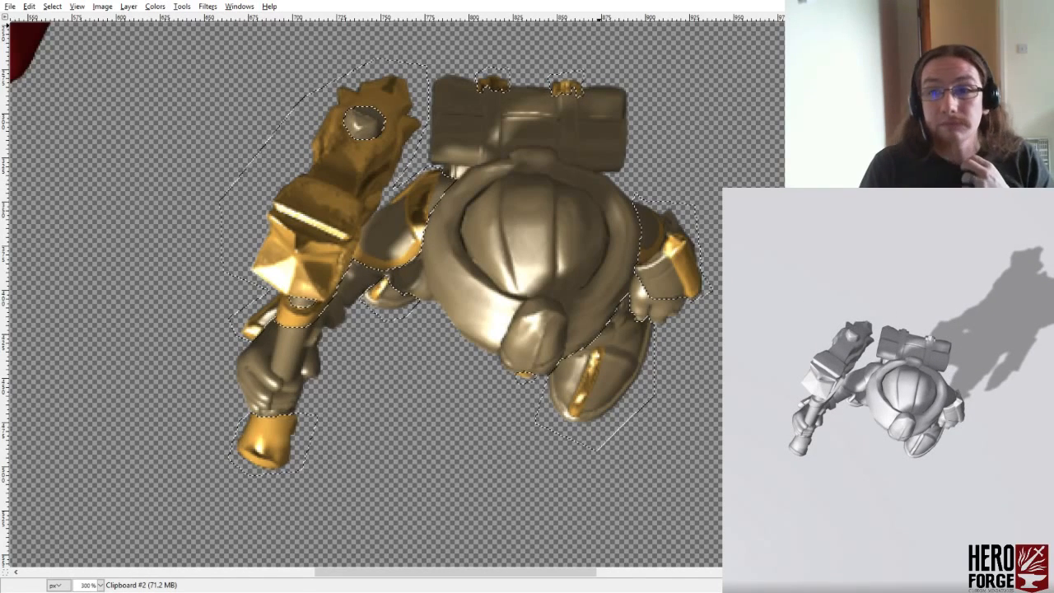
- Restrict the bronze render to the refined armour and boot areas over the grey render, undoing and redoing the change to compare
{"action": "key", "text": "ctrl+z"}
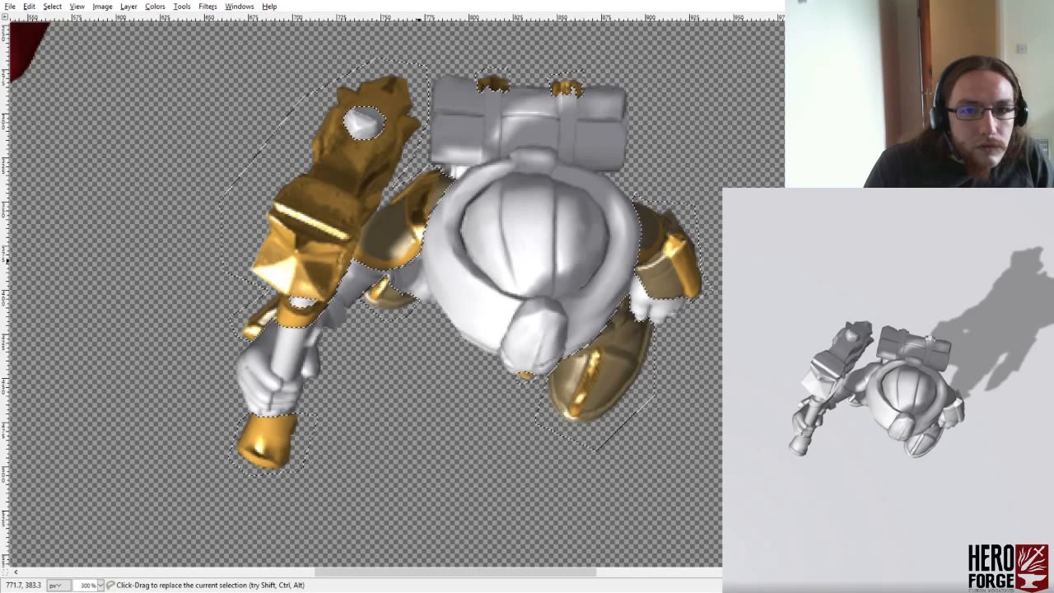
{"action": "key", "text": "ctrl+z"}
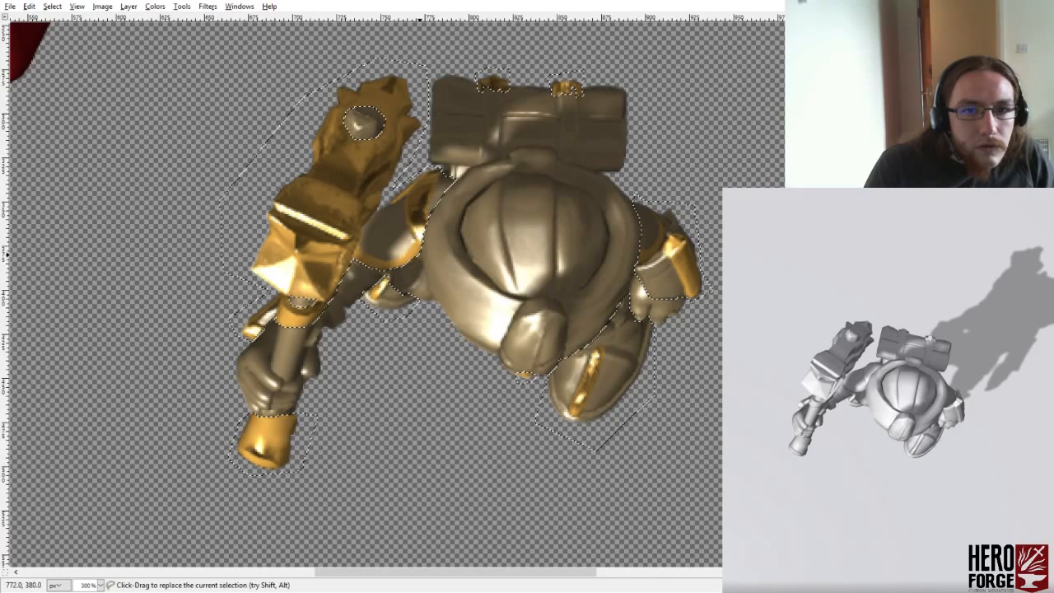
{"action": "key", "text": "ctrl+y"}
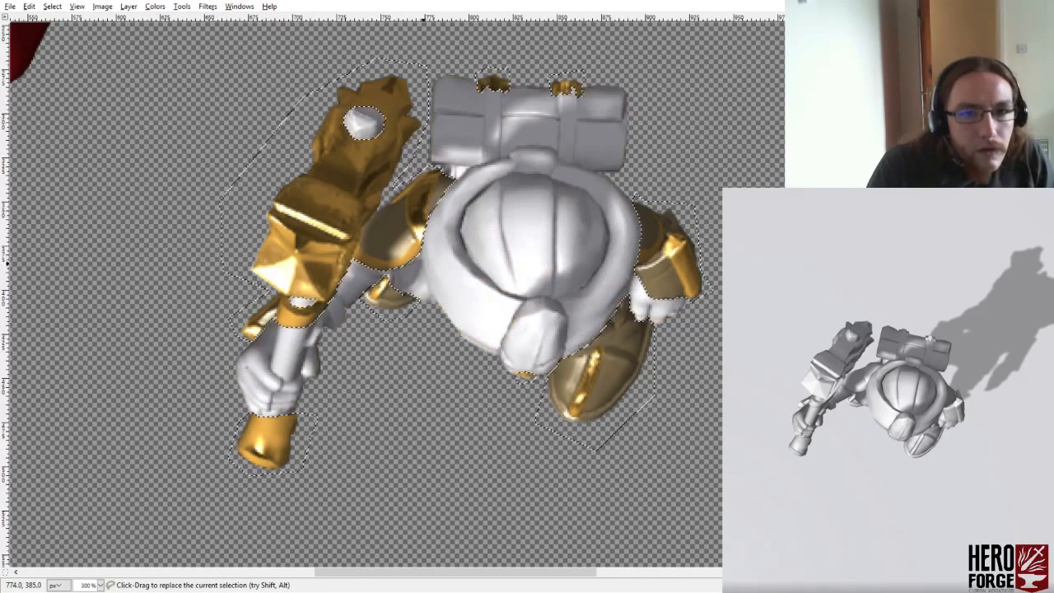
- Subtract the visible leg above the rear boot, between the hammer arm's shoulder armour and the cloak, from the selection
{"action": "left_click", "coordinate": [413, 283]}
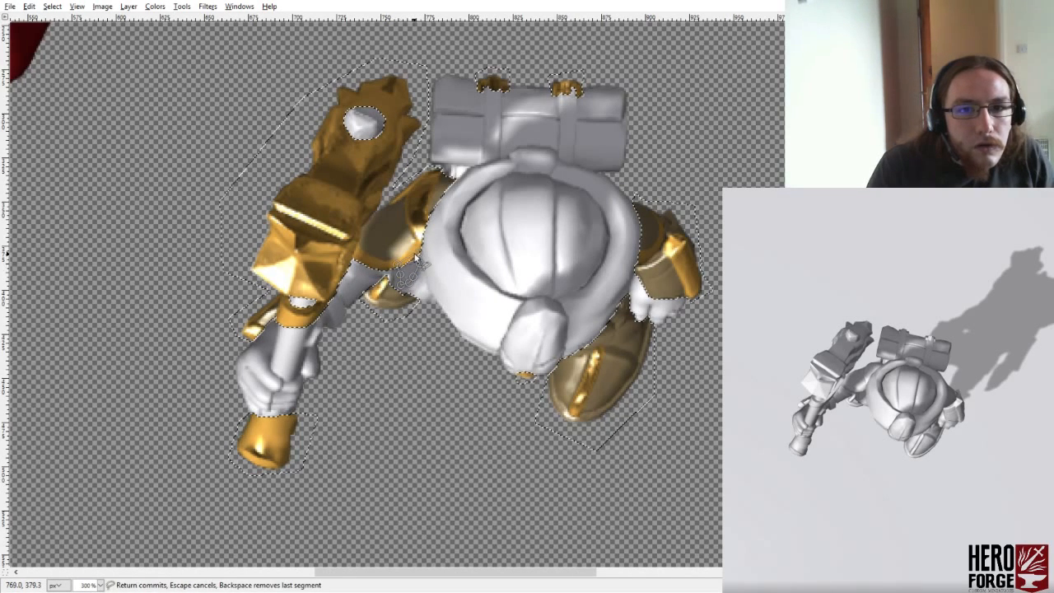
{"action": "key", "text": "Return"}
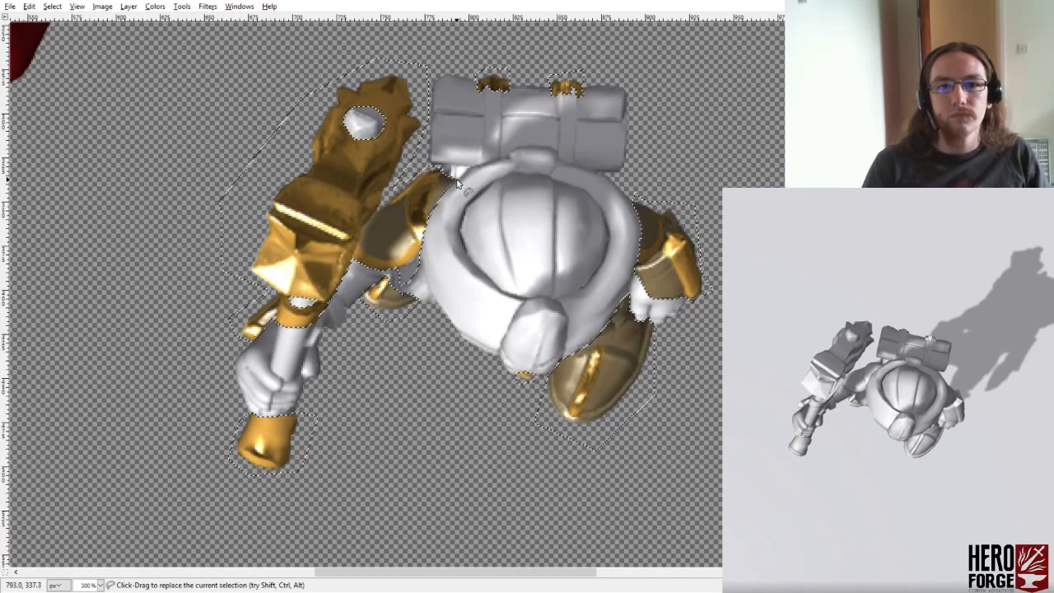
{"action": "key", "text": "ctrl"}
{"action": "left_click", "coordinate": [455, 181], "text": "ctrl"}
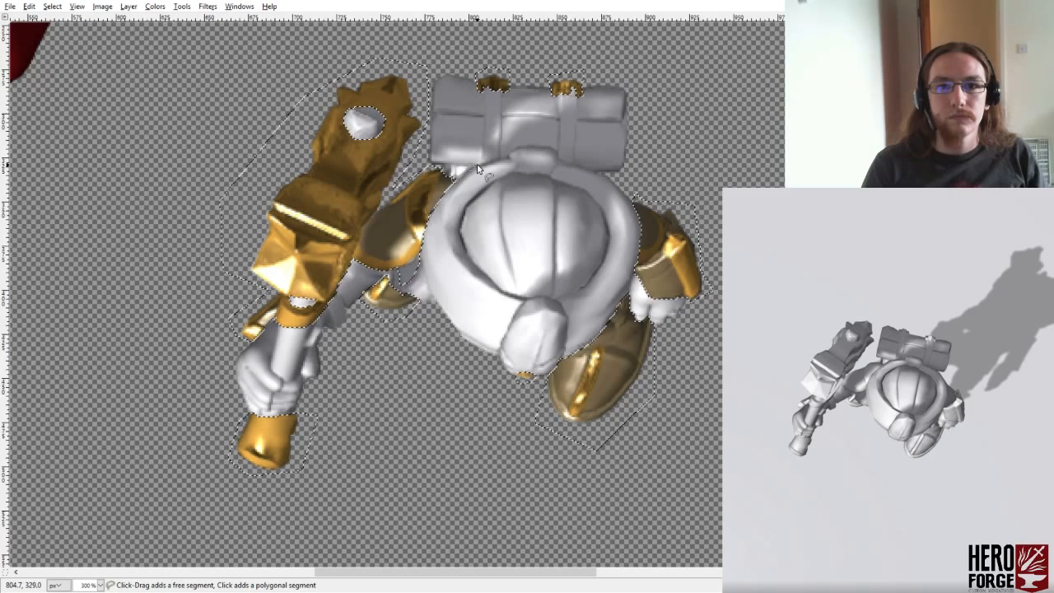
{"action": "key", "text": "Escape"}
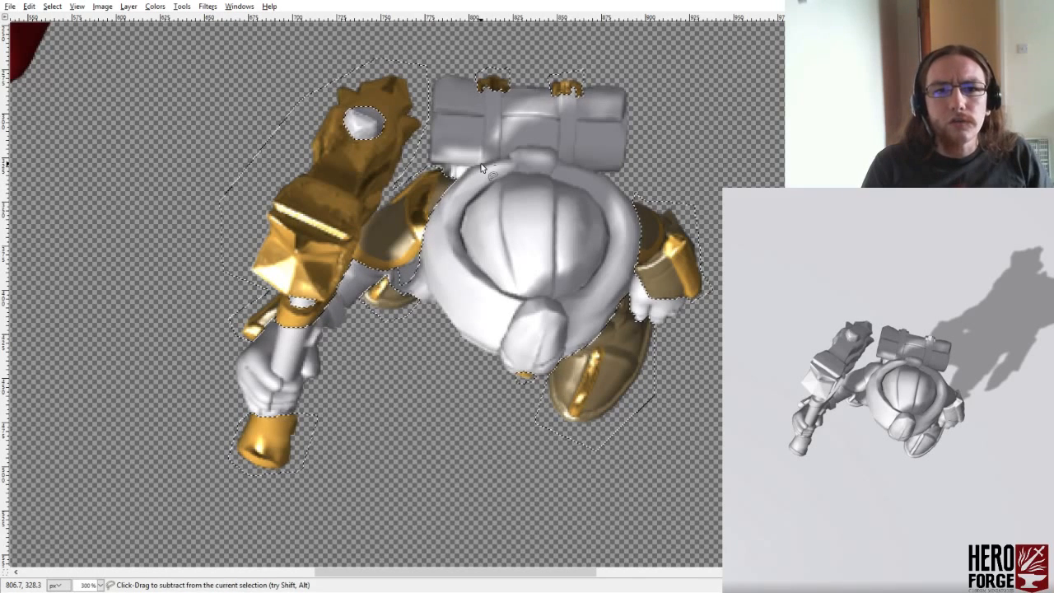
- Subtract both straps of the rolled pack from the selection, tracing each from its gold buckle down to the cloak edge
{"action": "left_click", "coordinate": [481, 168], "text": "ctrl"}
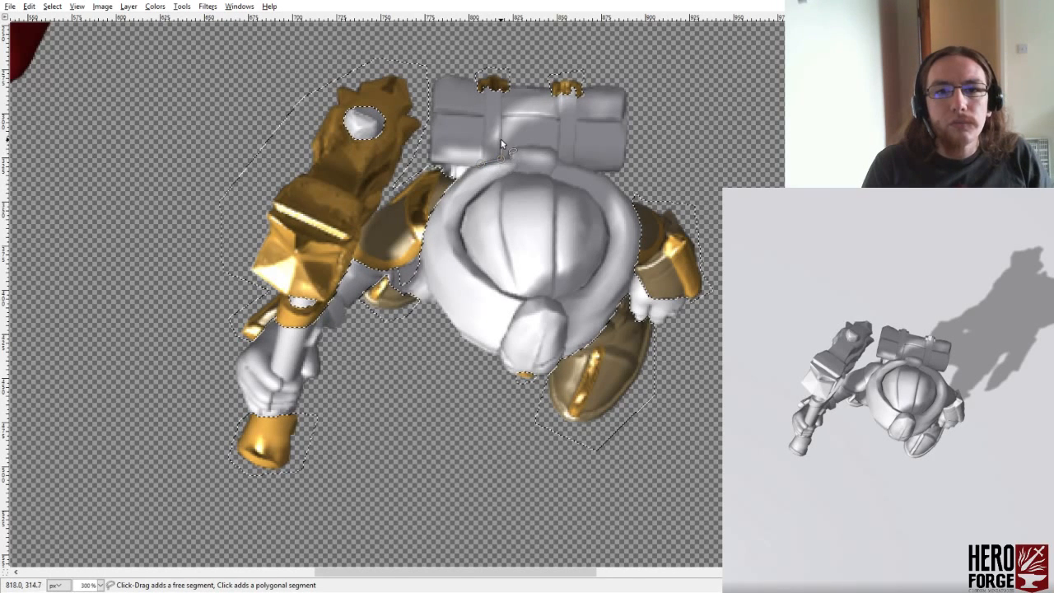
{"action": "left_click", "coordinate": [501, 127]}
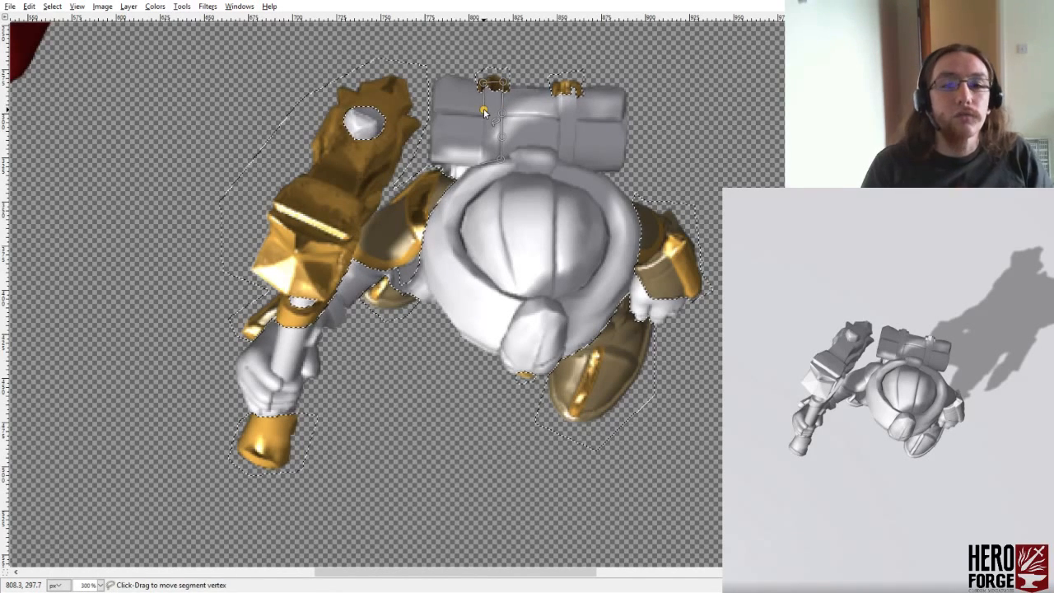
{"action": "left_click", "coordinate": [482, 161]}
{"action": "left_click", "coordinate": [562, 92]}
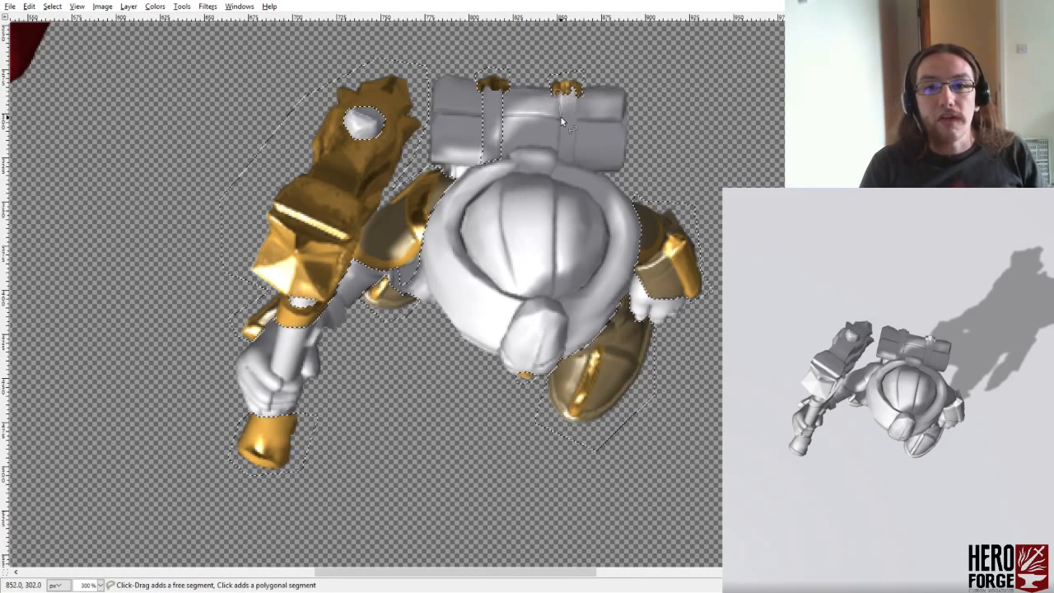
{"action": "left_click", "coordinate": [558, 133]}
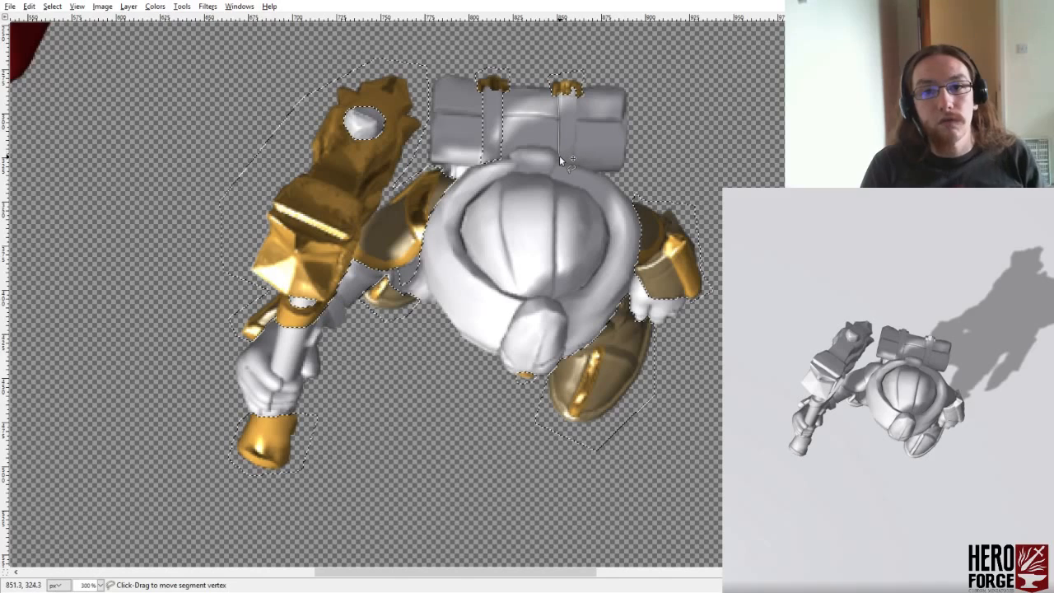
{"action": "left_click", "coordinate": [559, 155]}
{"action": "left_click", "coordinate": [602, 156]}
{"action": "left_click_drag", "start_coordinate": [602, 154], "coordinate": [560, 160]}
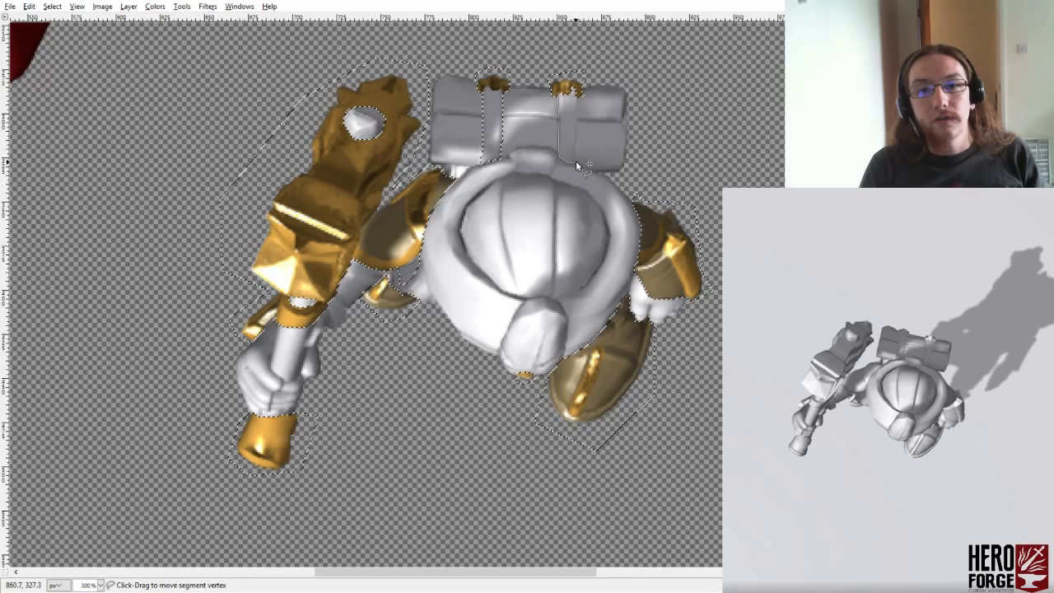
{"action": "left_click", "coordinate": [574, 162]}
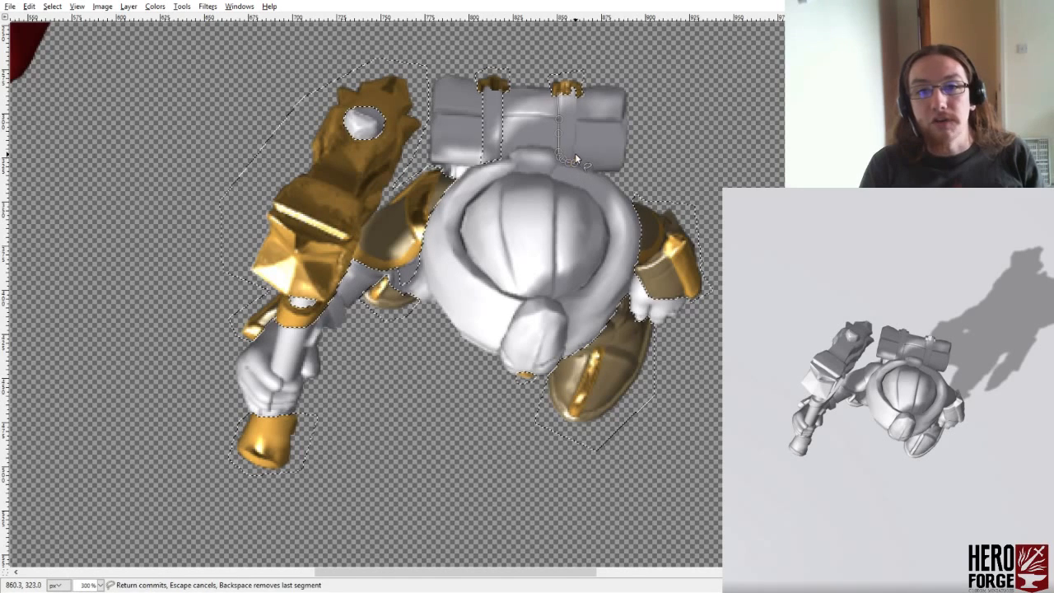
{"action": "left_click", "coordinate": [574, 81]}
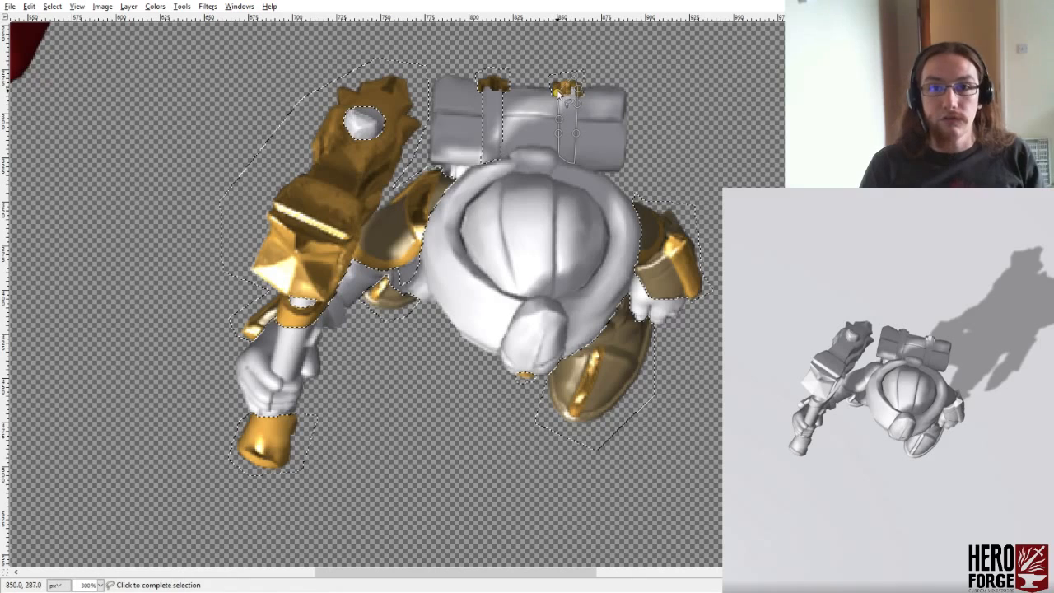
{"action": "key", "text": "Return"}
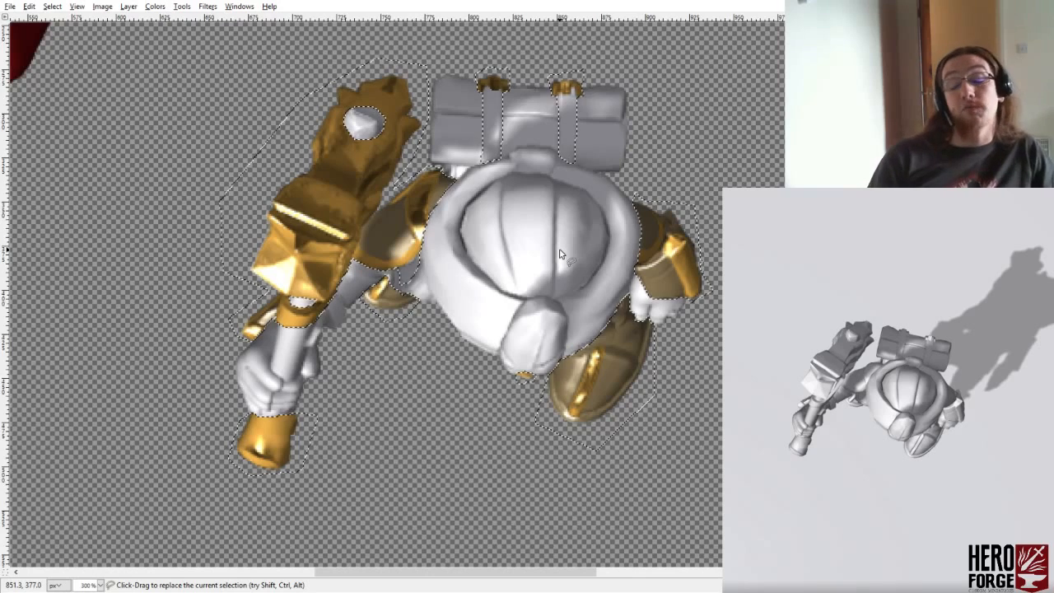
- Subtract the small patch between the rolled pack, the shoulder armour and the cloak from the selection
{"action": "key", "text": "ctrl"}
{"action": "left_click", "coordinate": [458, 182], "text": "ctrl"}
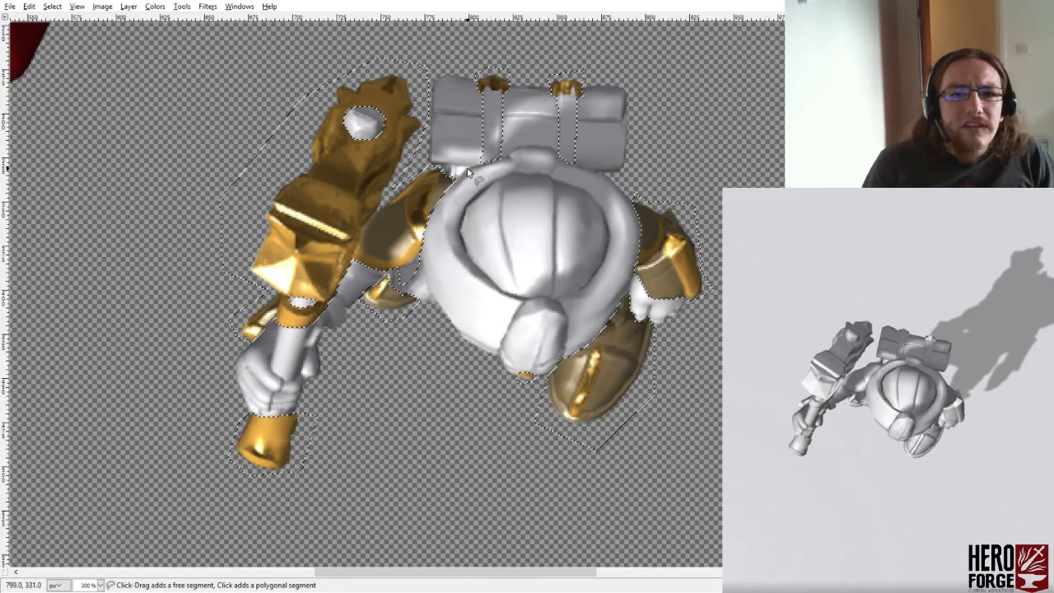
{"action": "left_click", "coordinate": [460, 168]}
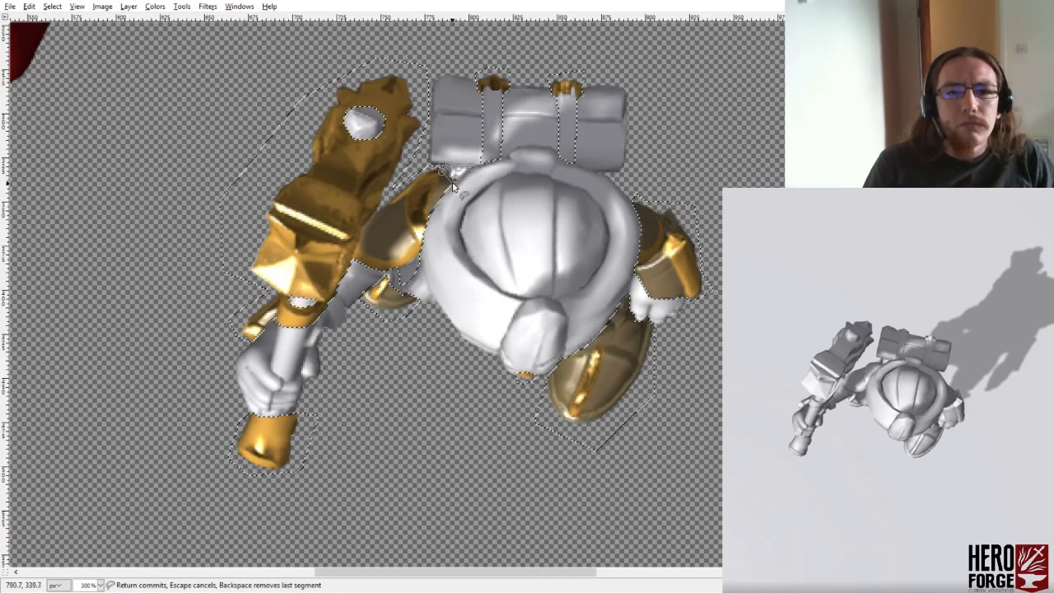
{"action": "left_click", "coordinate": [457, 179]}
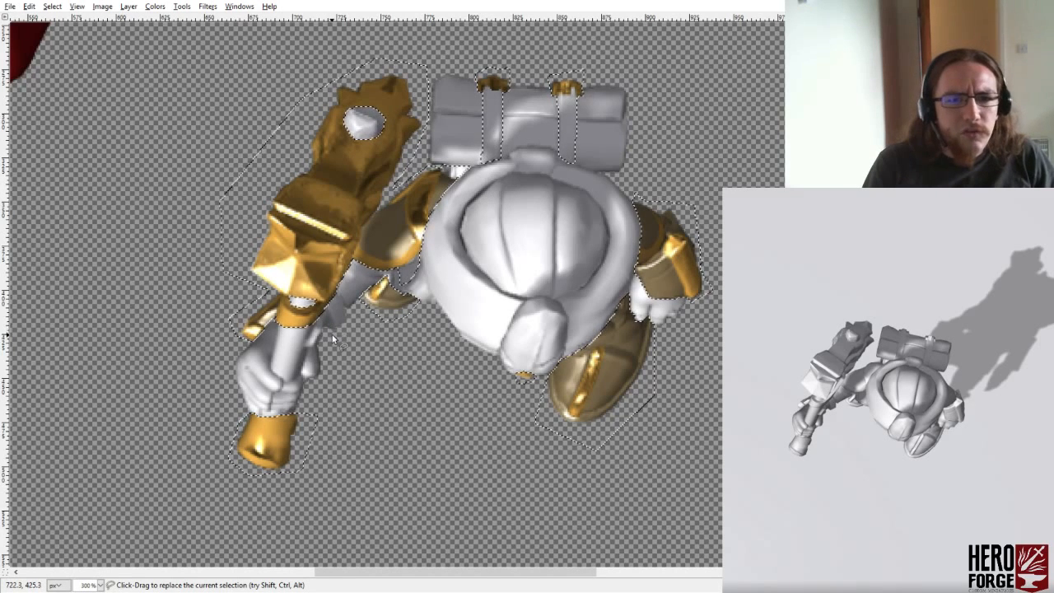
- Subtract the fingers of the gripping hand from the selection, tracing along the hammer shaft, above the gold pommel and around the outer side
{"action": "left_click", "coordinate": [282, 380], "text": "ctrl"}
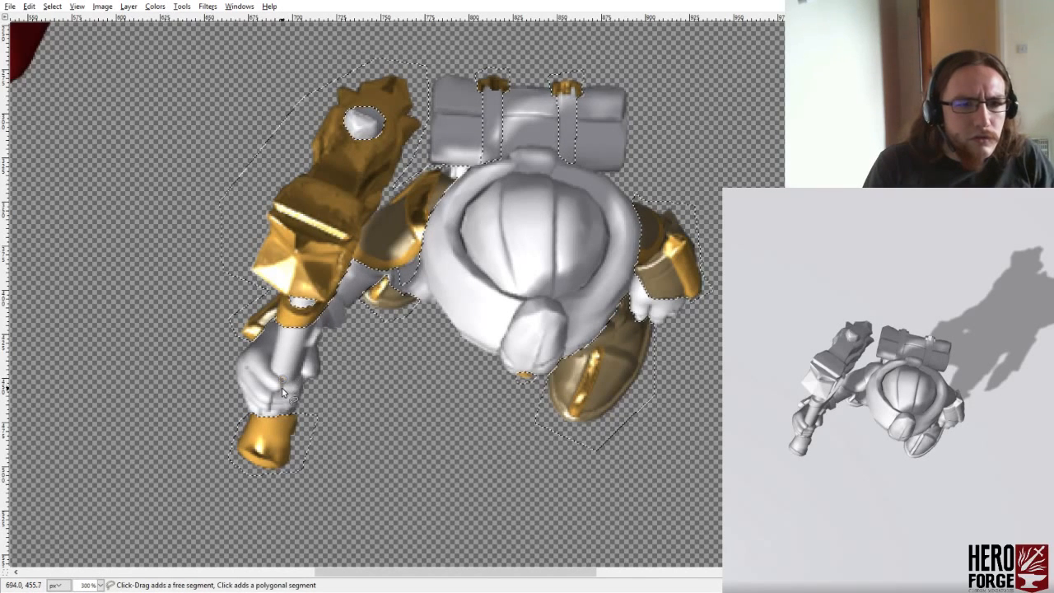
{"action": "left_click", "coordinate": [275, 391]}
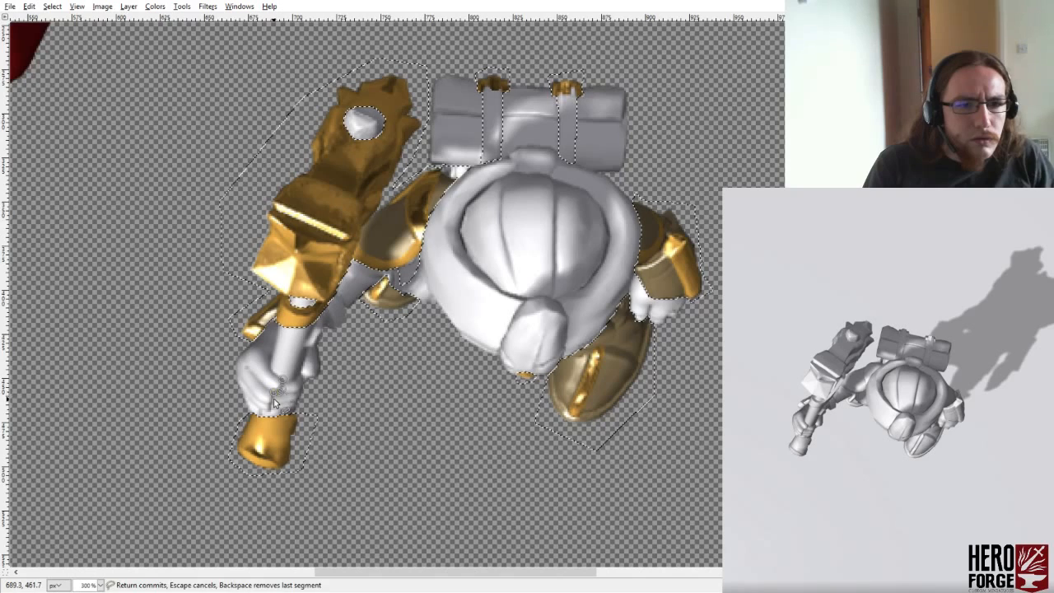
{"action": "left_click", "coordinate": [274, 402]}
{"action": "left_click", "coordinate": [280, 402]}
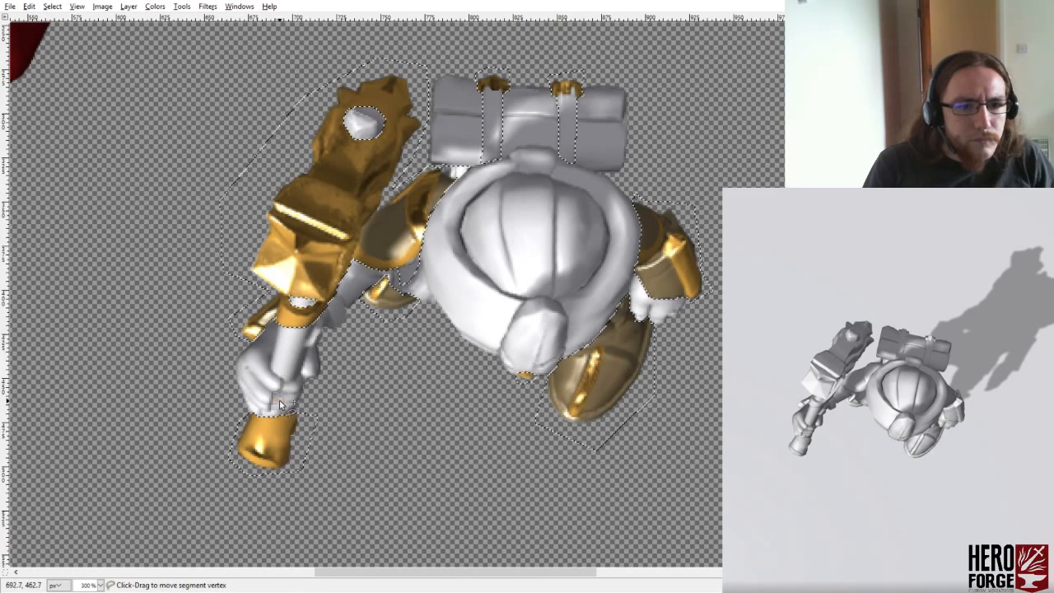
{"action": "left_click", "coordinate": [275, 406]}
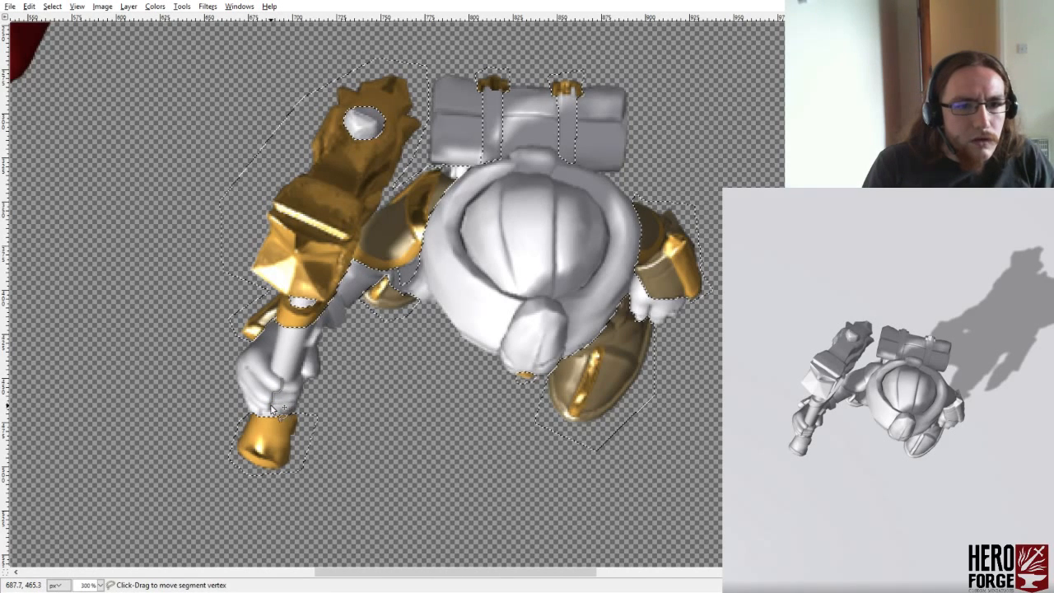
{"action": "left_click", "coordinate": [308, 390]}
{"action": "left_click", "coordinate": [288, 404]}
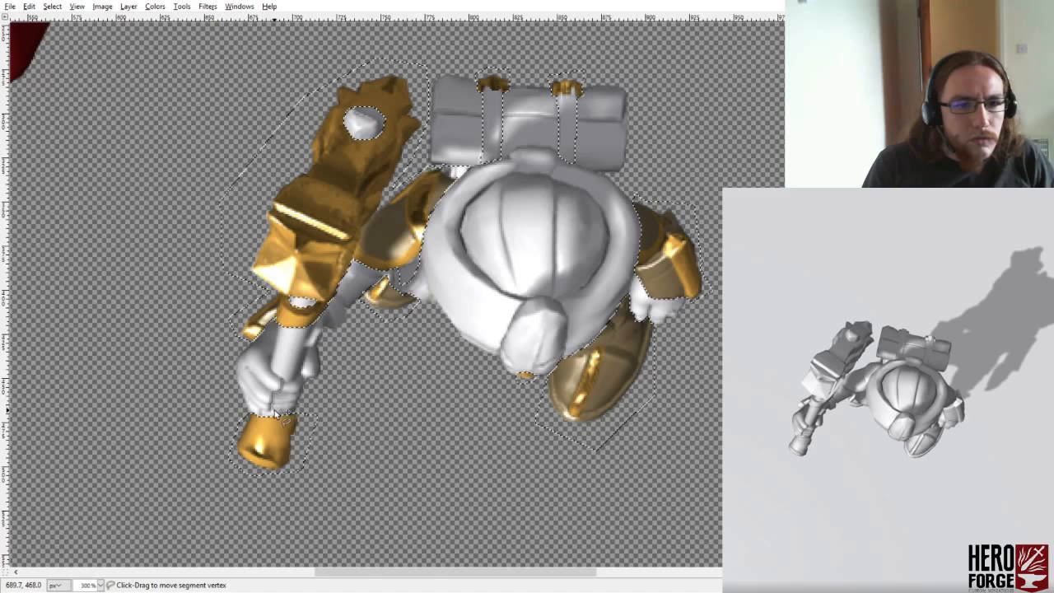
{"action": "left_click", "coordinate": [267, 413]}
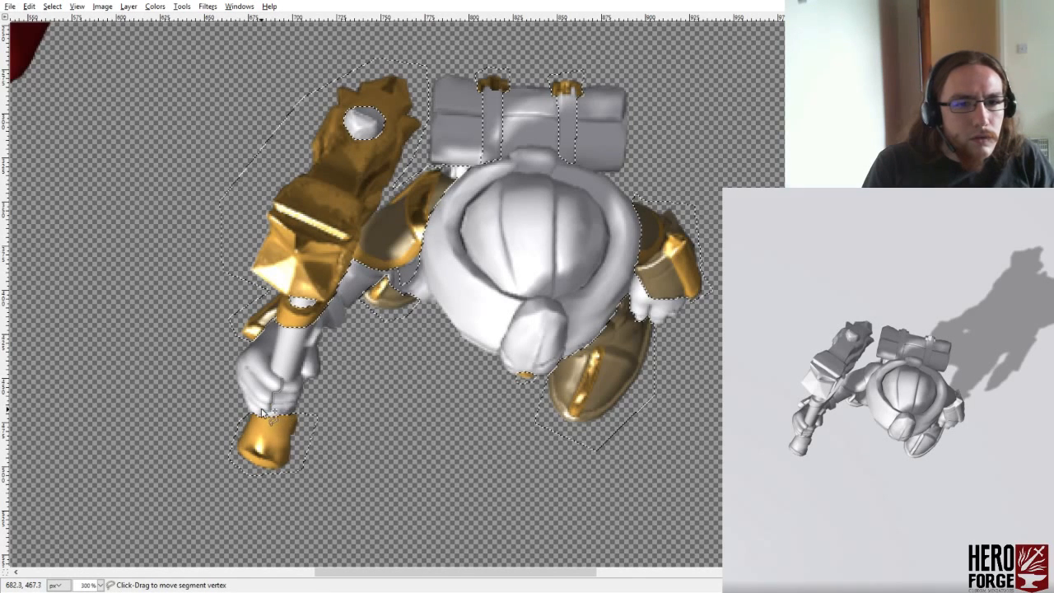
{"action": "left_click", "coordinate": [250, 410]}
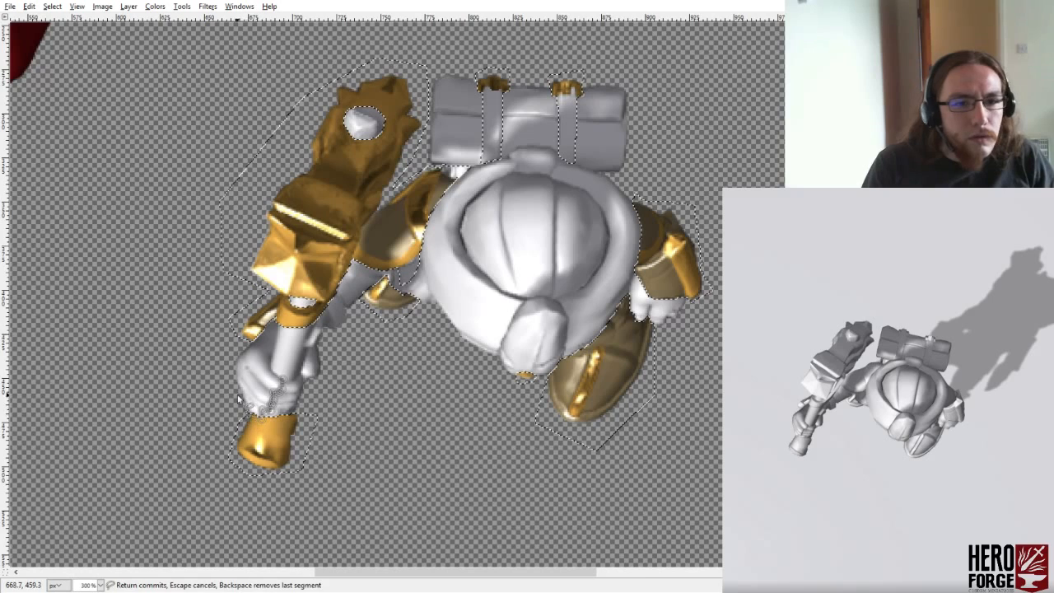
{"action": "left_click", "coordinate": [220, 365]}
{"action": "left_click", "coordinate": [252, 334]}
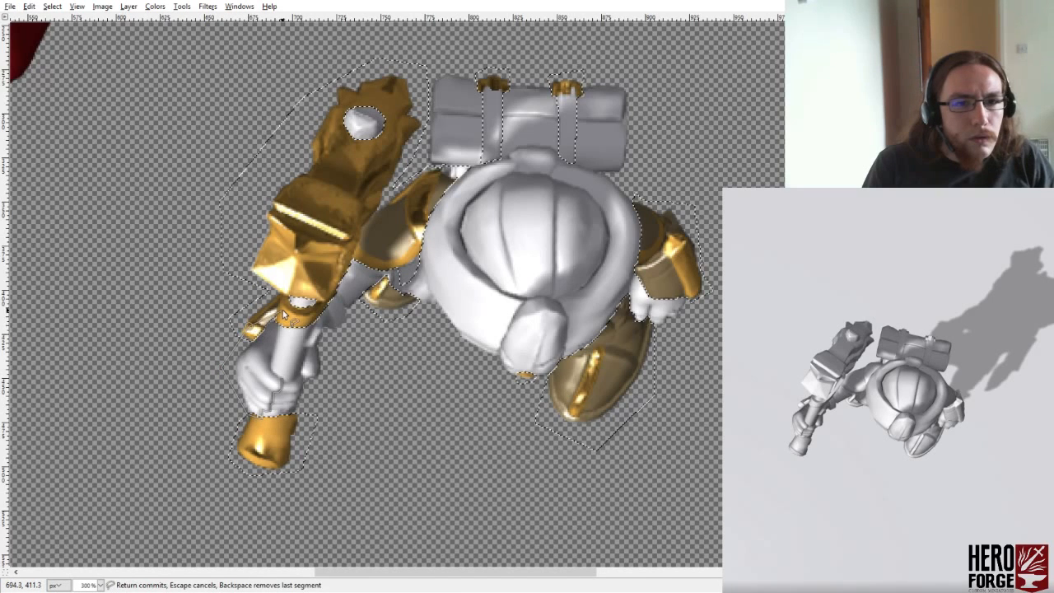
{"action": "left_click", "coordinate": [281, 379]}
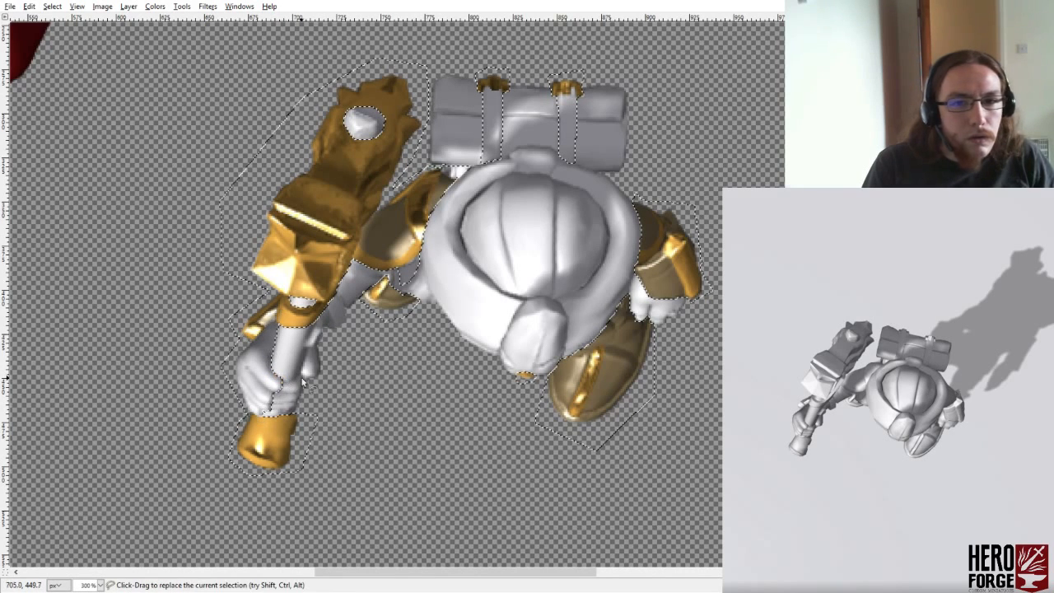
- Subtract the fingers of the free hand from the selection, tracing along their tips and closing the outline inside the armoured cuff
{"action": "left_click", "coordinate": [640, 322], "text": "ctrl"}
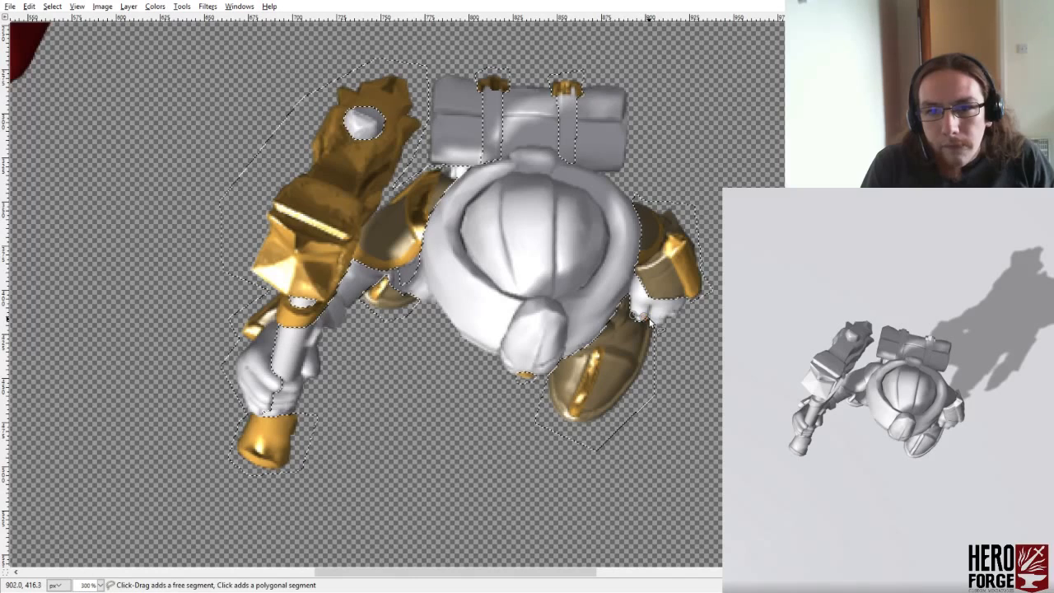
{"action": "left_click", "coordinate": [652, 324]}
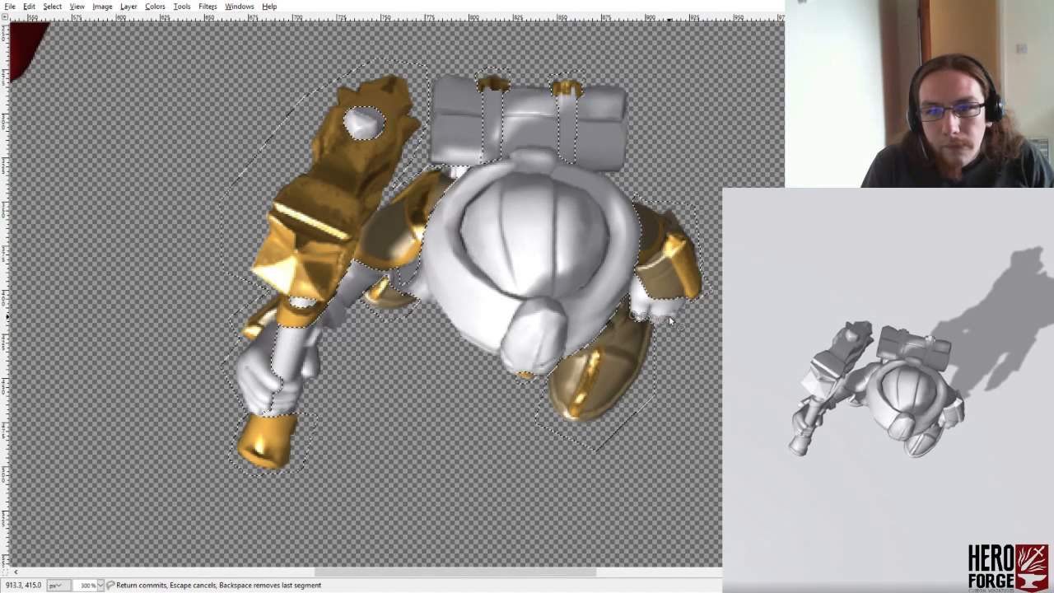
{"action": "left_click", "coordinate": [669, 320]}
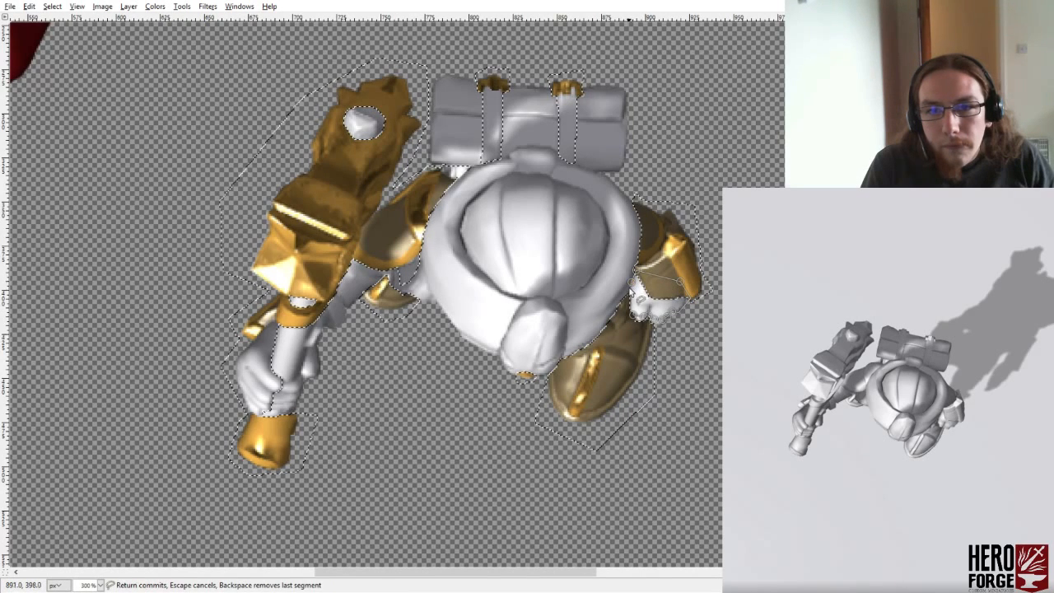
{"action": "left_click", "coordinate": [629, 313]}
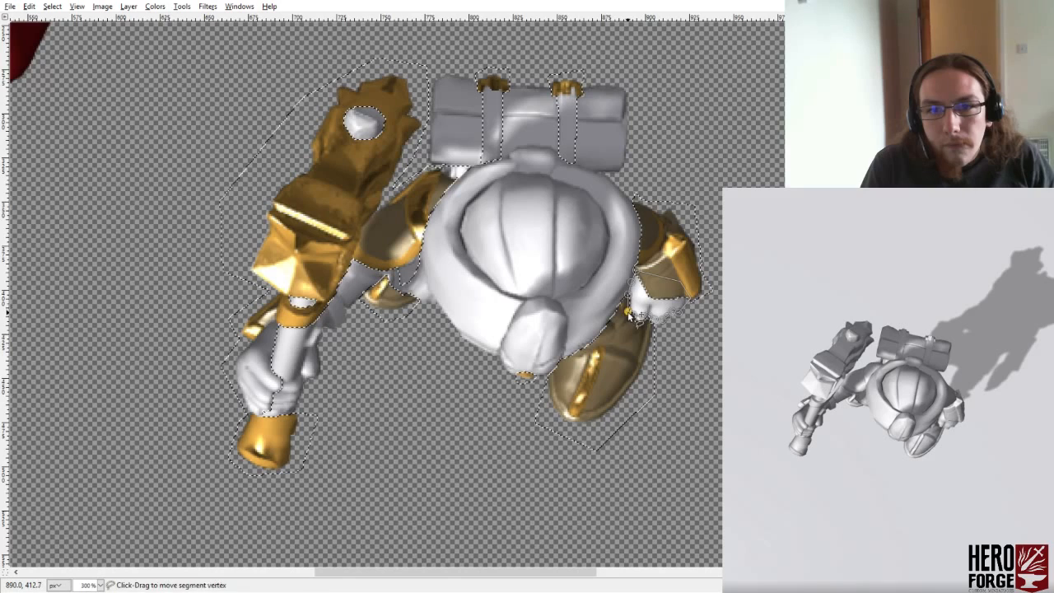
{"action": "key", "text": "Return"}
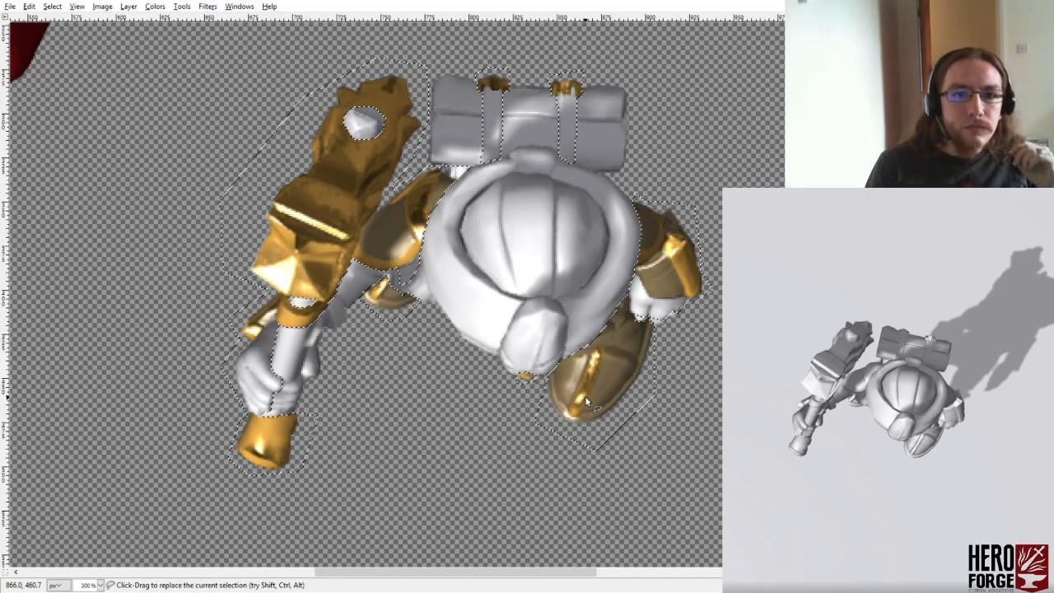
- Try clearing the selected areas to check which parts of the miniature remain, and undo the clearing
{"action": "key", "text": "ctrl+c"}
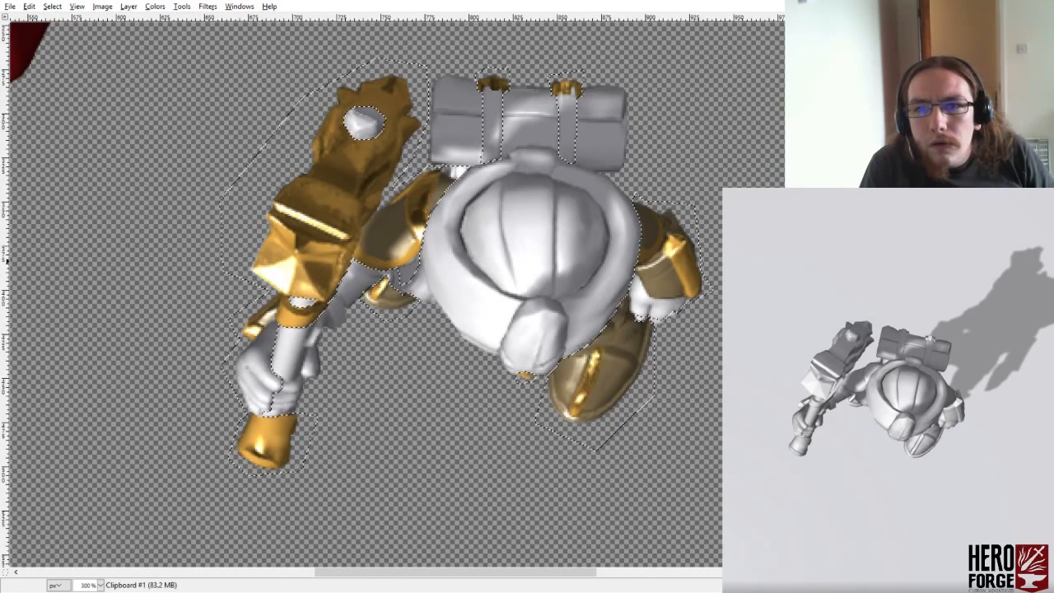
{"action": "key", "text": "Delete"}
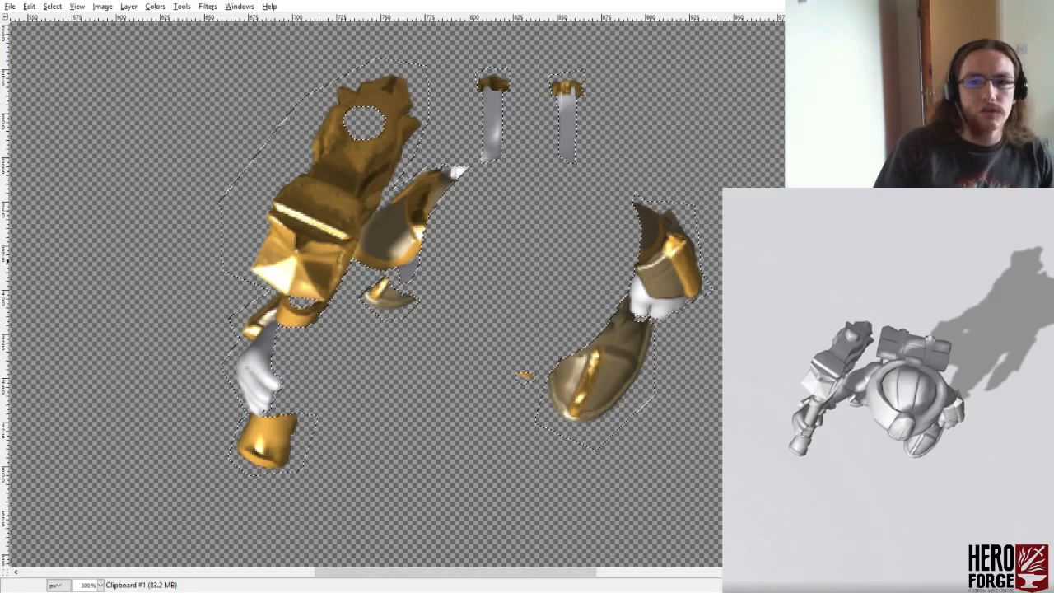
{"action": "key", "text": "ctrl+z"}
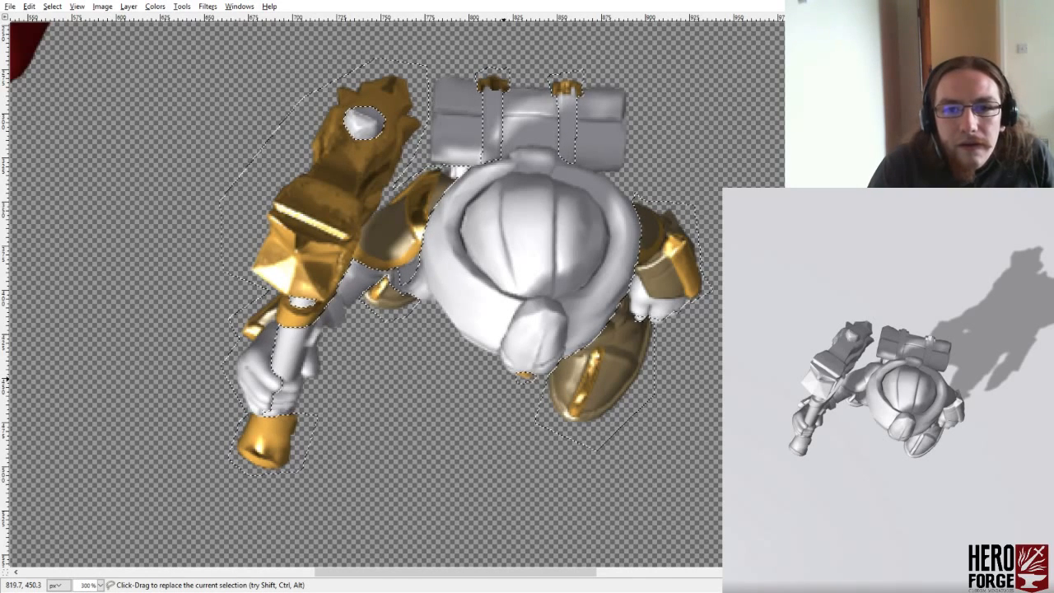
- Subtract the rounded piece protruding below the hood from the selection, tracing around its edge, and try clearing the selected areas
{"action": "left_click", "coordinate": [503, 379], "text": "shift"}
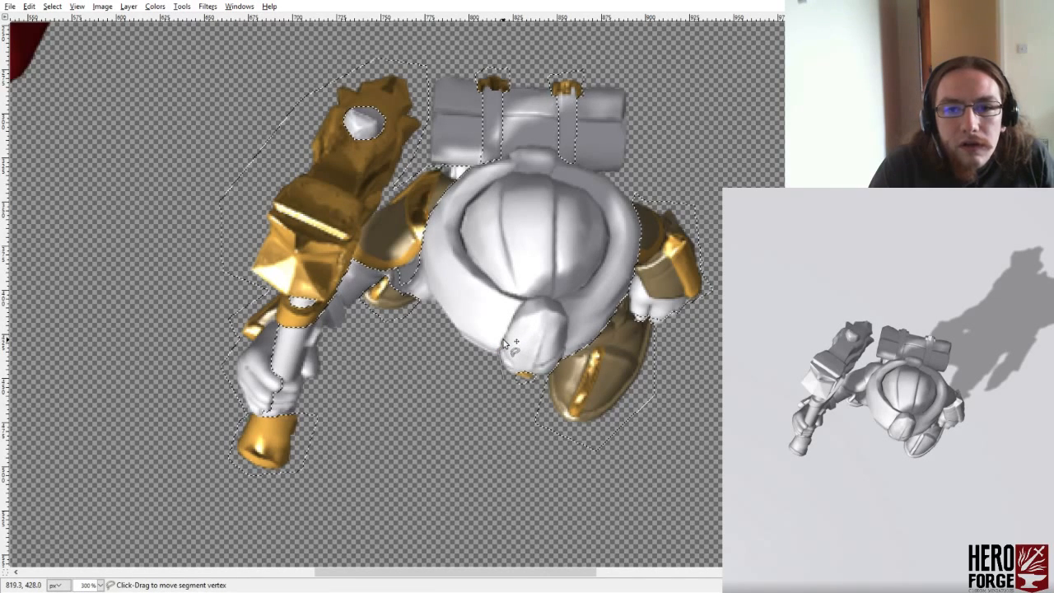
{"action": "left_click", "coordinate": [508, 336]}
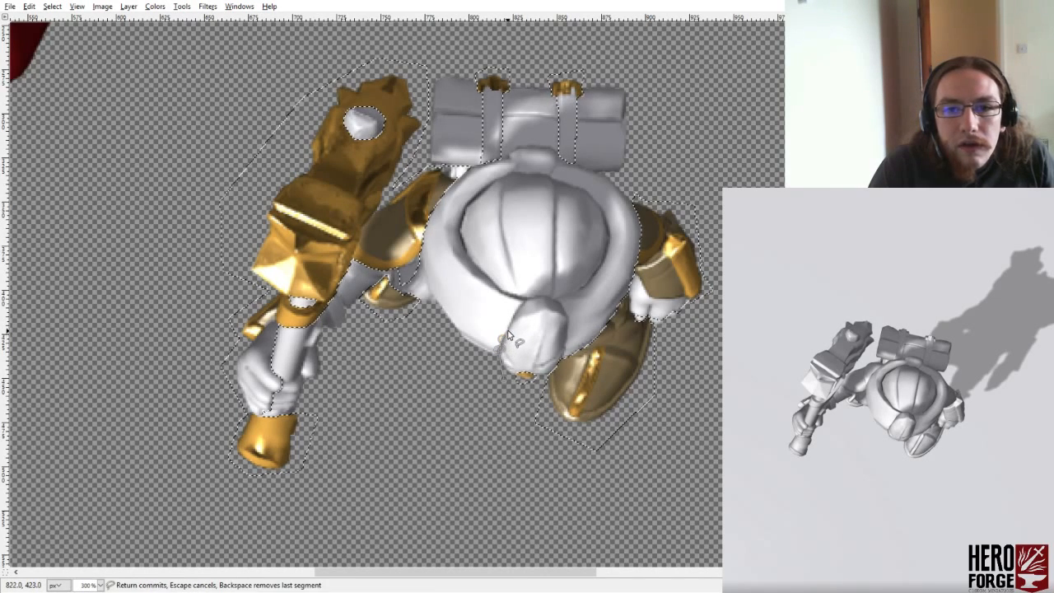
{"action": "left_click", "coordinate": [541, 293]}
{"action": "left_click", "coordinate": [556, 302]}
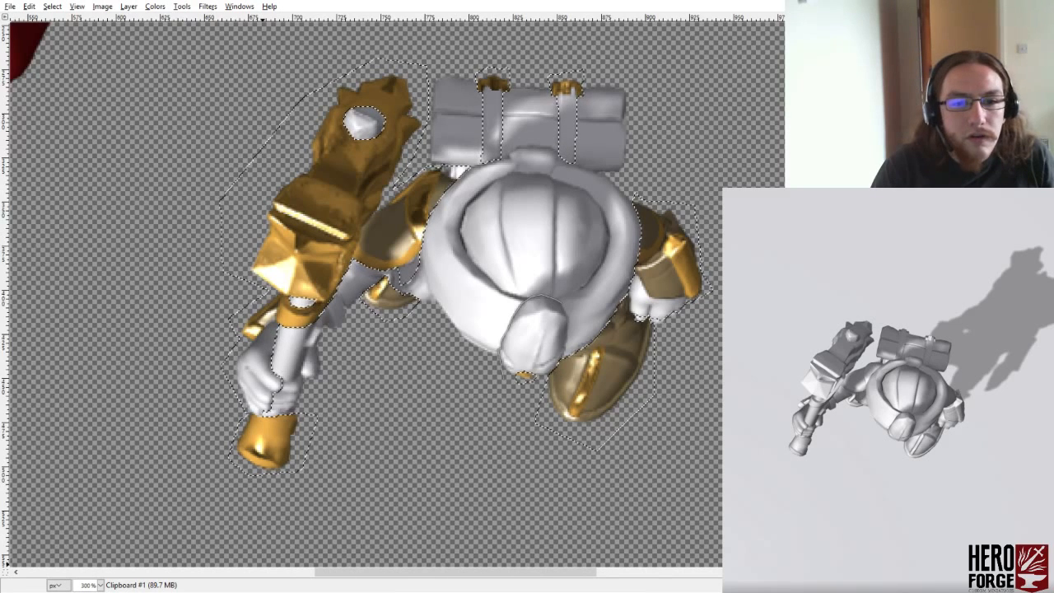
{"action": "left_click", "coordinate": [539, 298]}
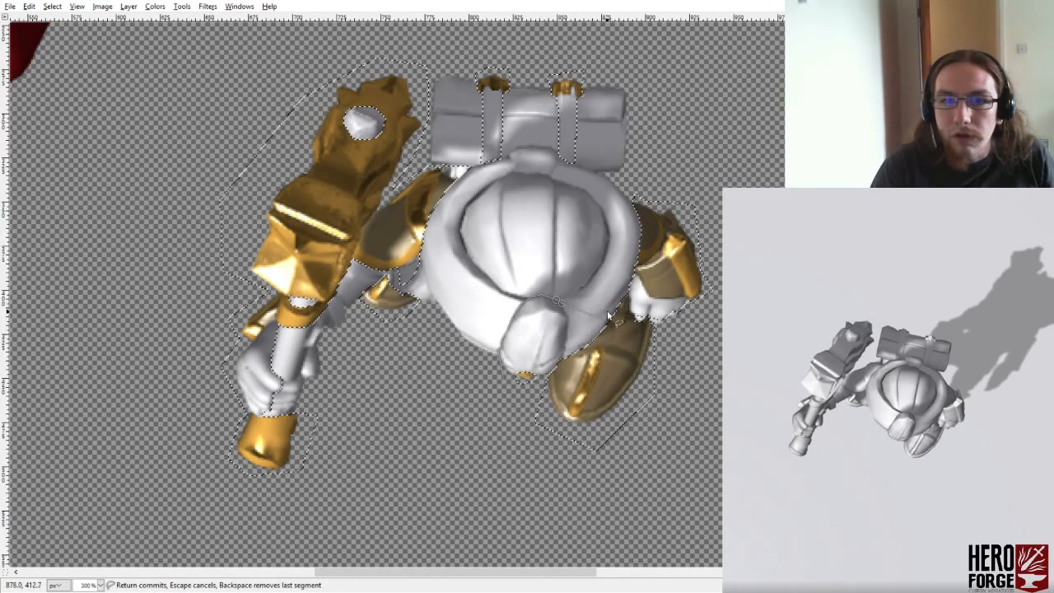
{"action": "left_click", "coordinate": [567, 318]}
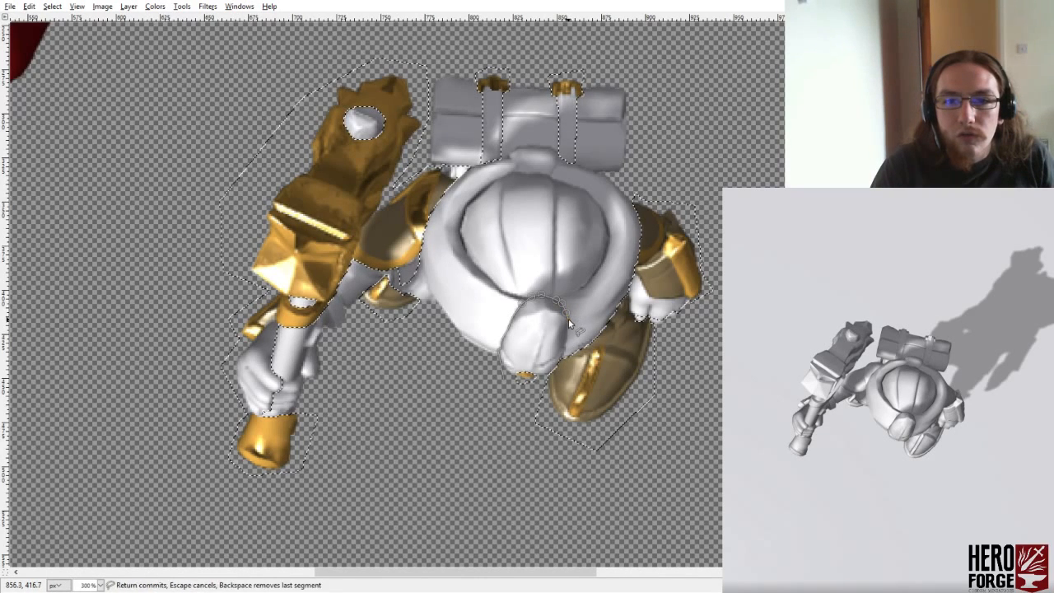
{"action": "left_click", "coordinate": [568, 319]}
{"action": "left_click", "coordinate": [568, 334]}
{"action": "left_click", "coordinate": [571, 350]}
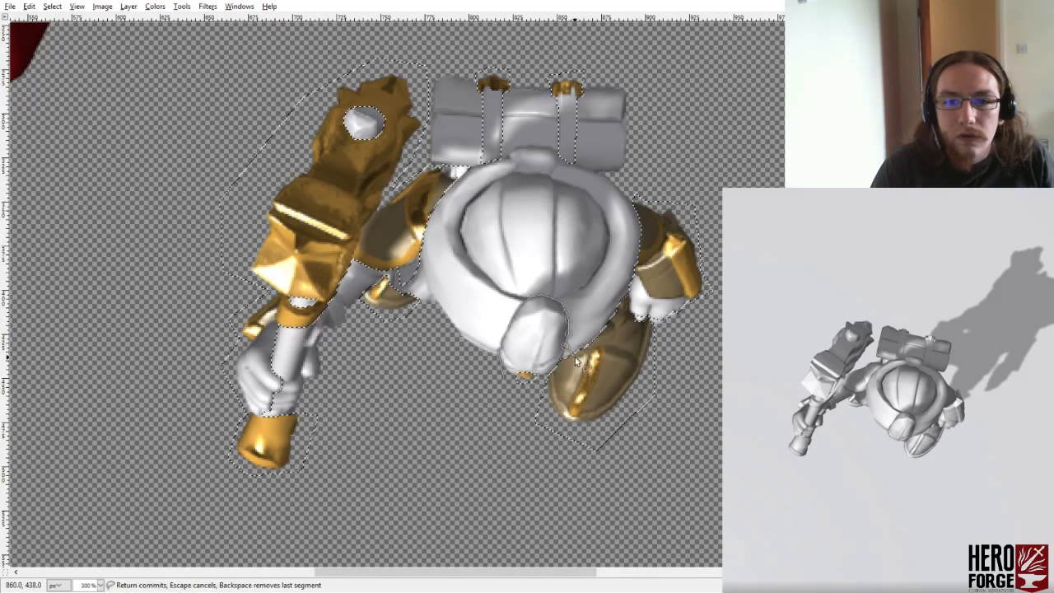
{"action": "left_click", "coordinate": [563, 356]}
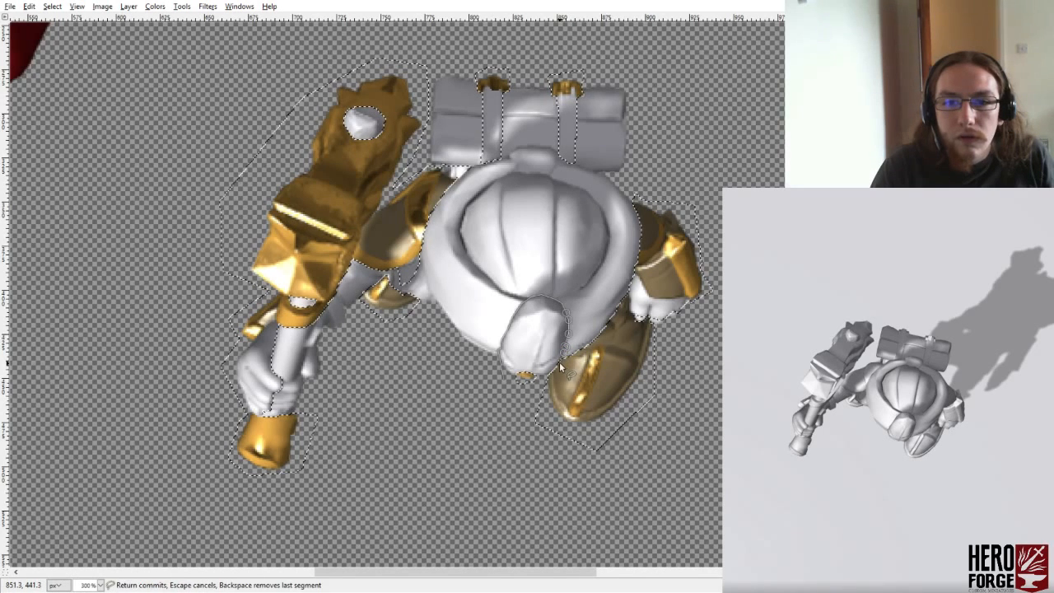
{"action": "key", "text": "Return"}
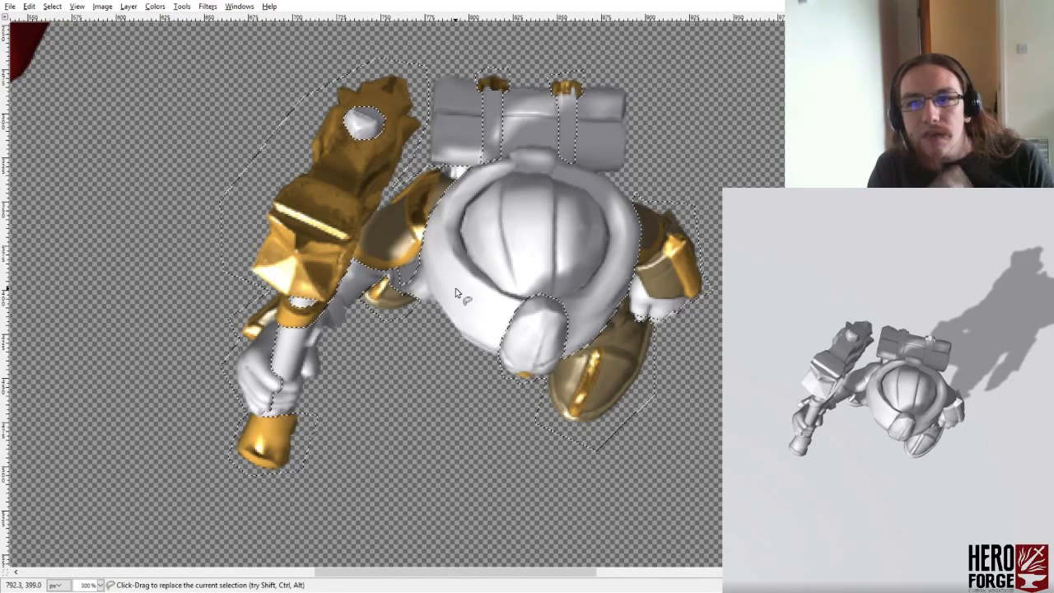
{"action": "key", "text": "Delete"}
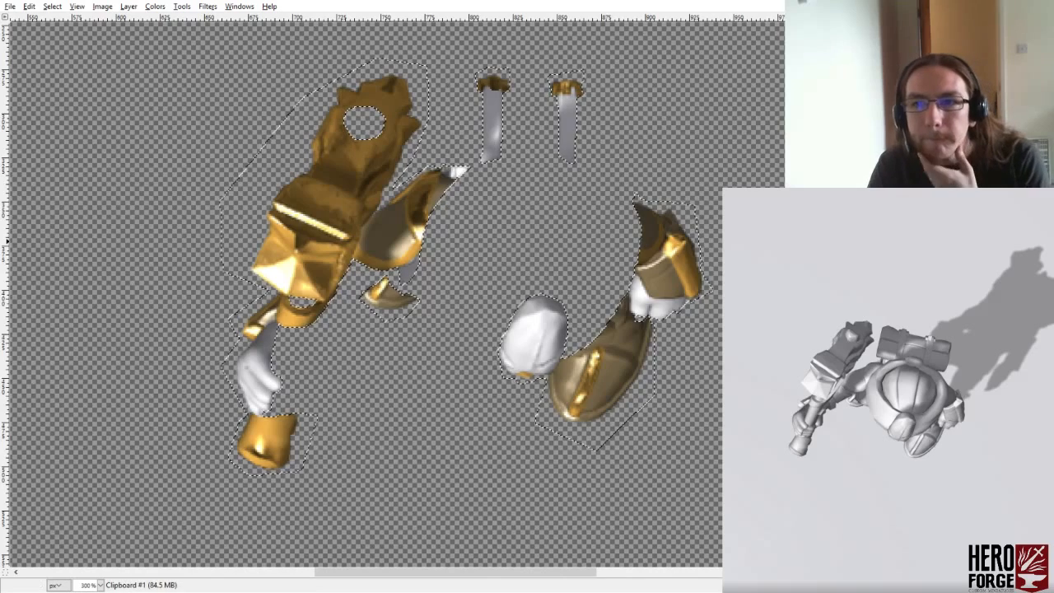
{"action": "key", "text": "ctrl+z"}
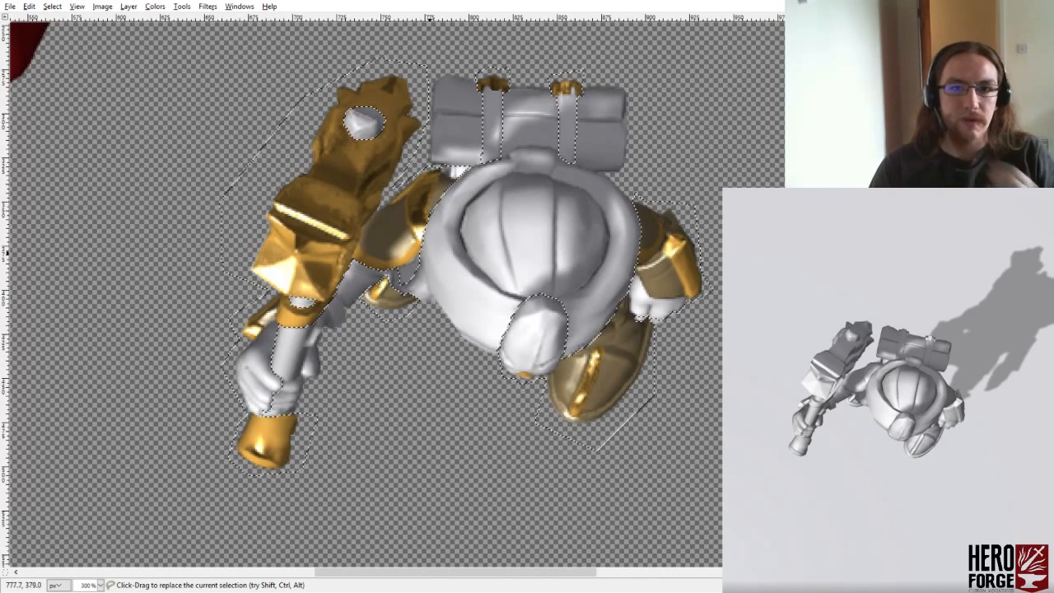
- Try to subtract the whole hooded cloak from the selection, and undo back past the subtraction of the rounded piece below the hood
{"action": "left_click", "coordinate": [420, 255], "text": "ctrl"}
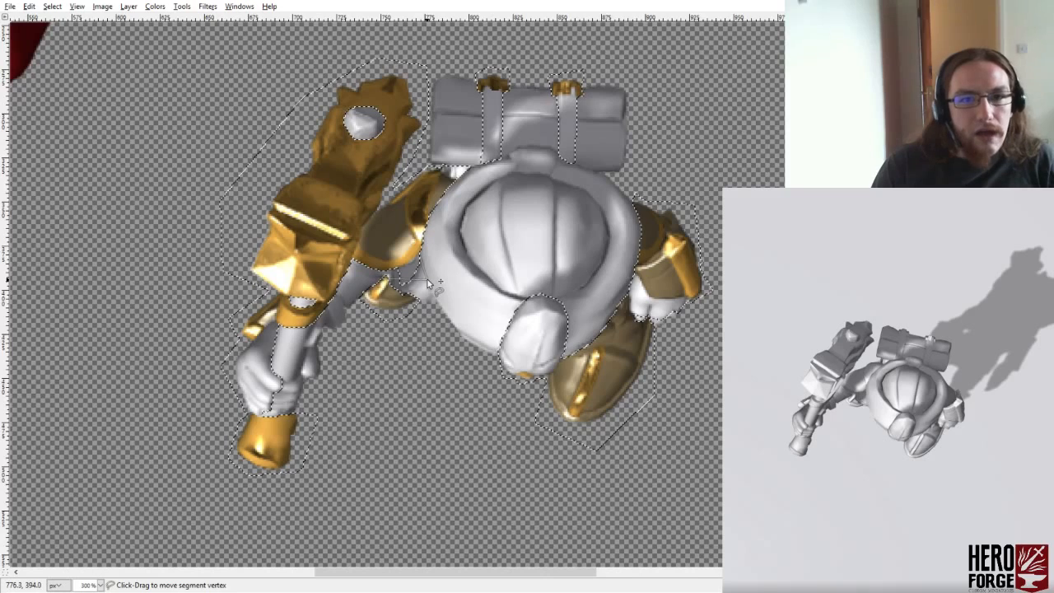
{"action": "left_click", "coordinate": [438, 305]}
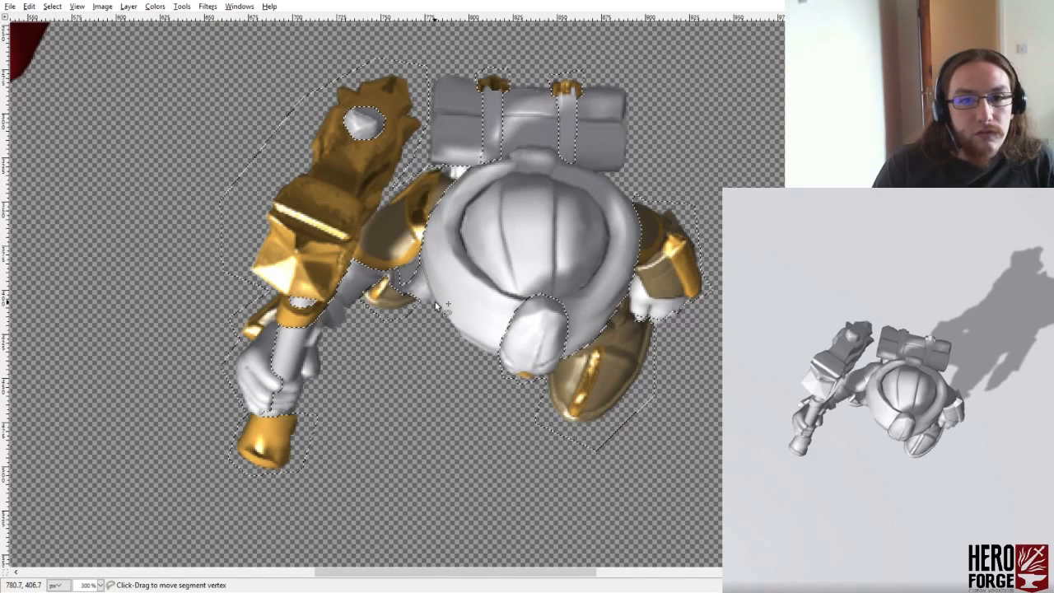
{"action": "left_click", "coordinate": [522, 381]}
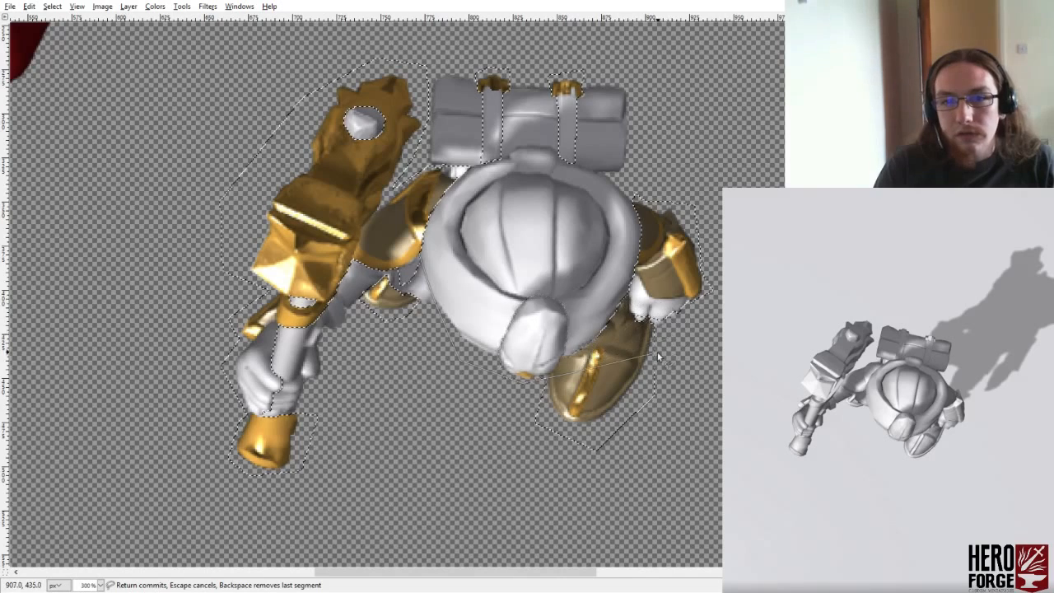
{"action": "left_click", "coordinate": [580, 371]}
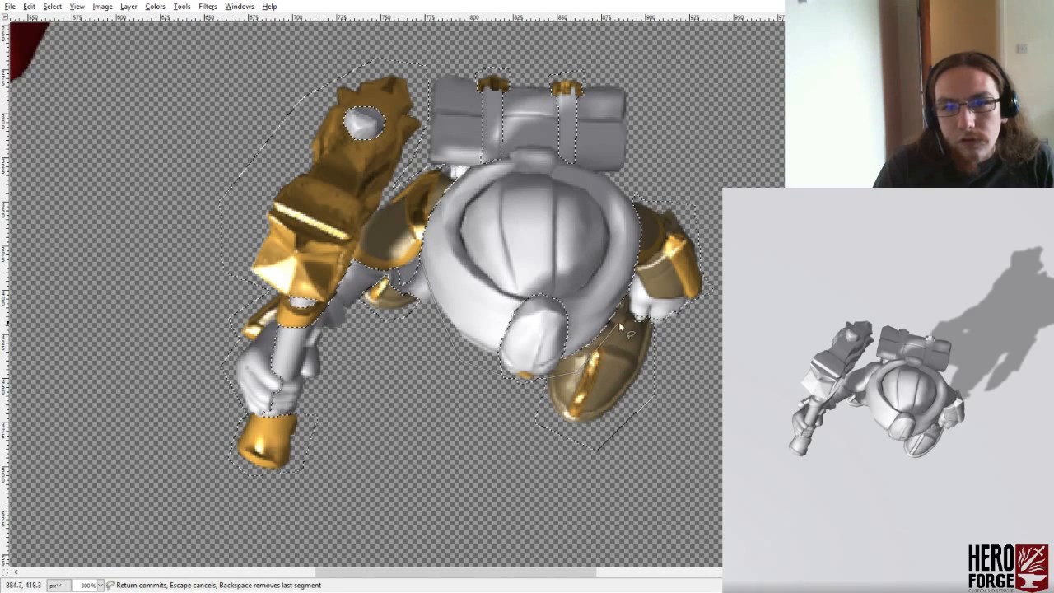
{"action": "left_click", "coordinate": [632, 196]}
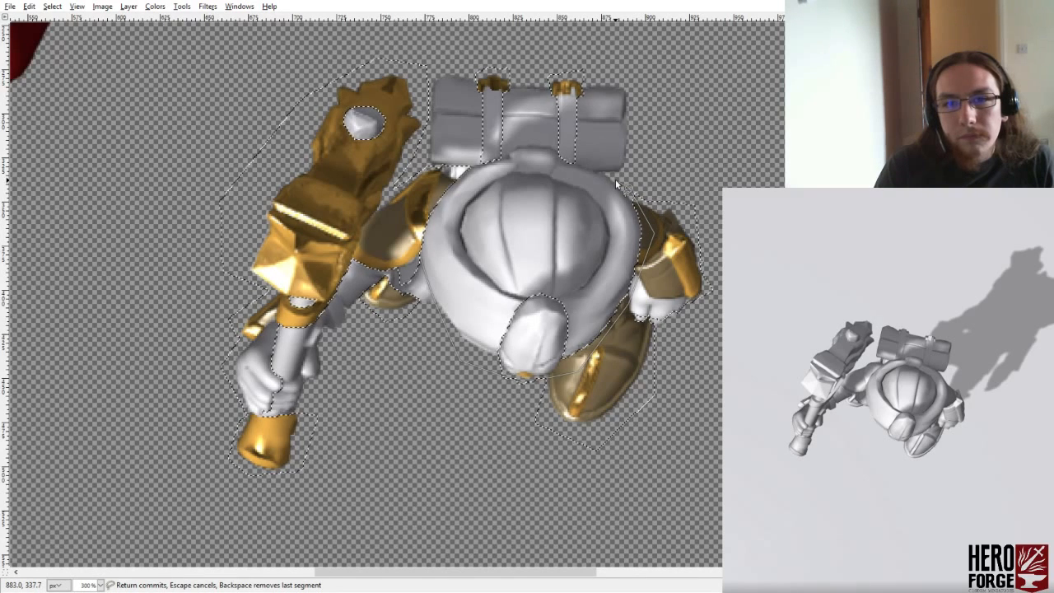
{"action": "left_click", "coordinate": [596, 170]}
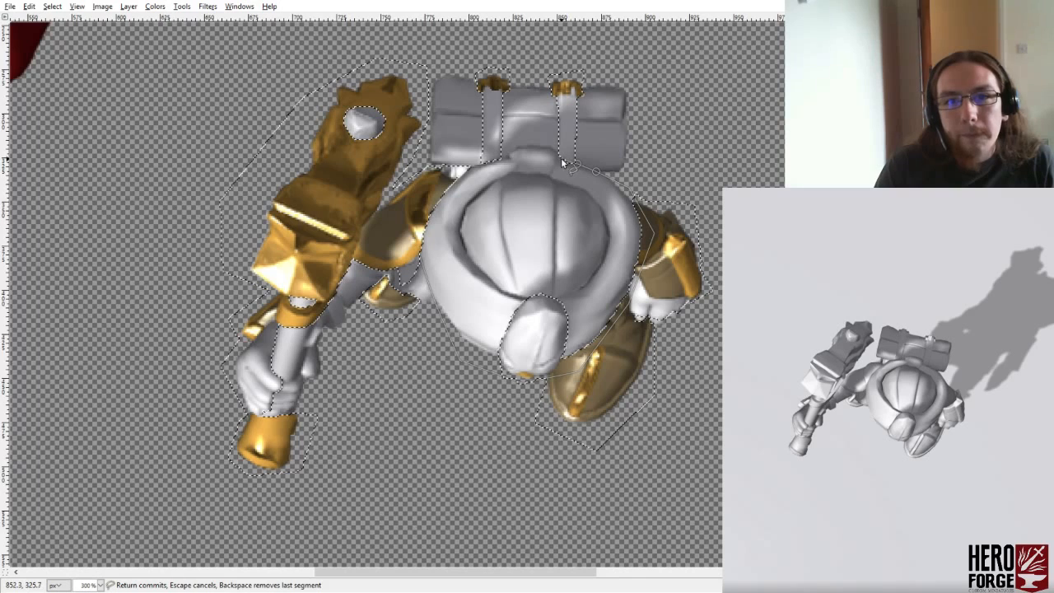
{"action": "left_click", "coordinate": [563, 162]}
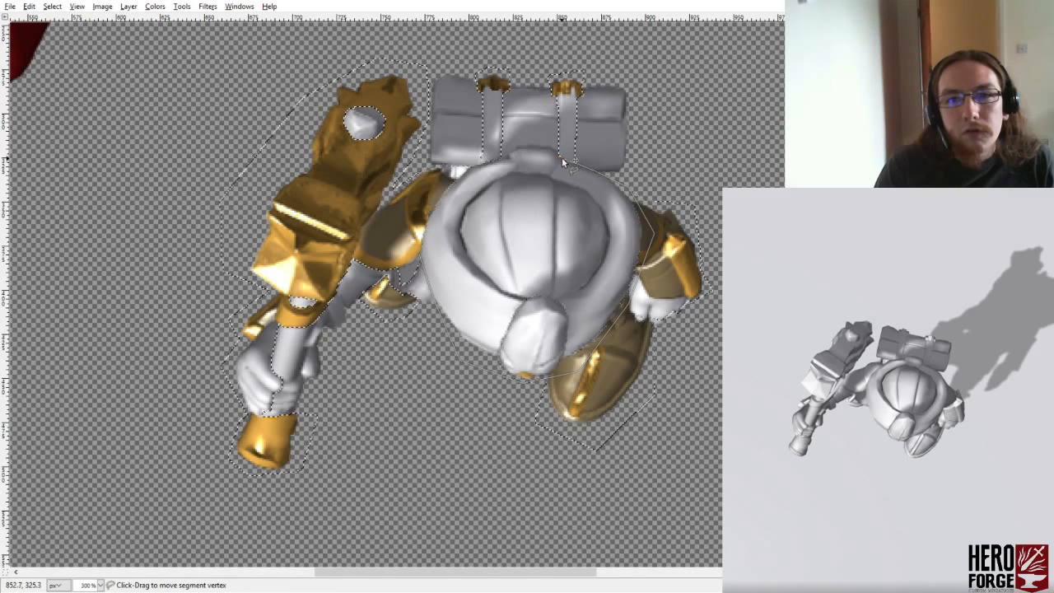
{"action": "key", "text": "Return"}
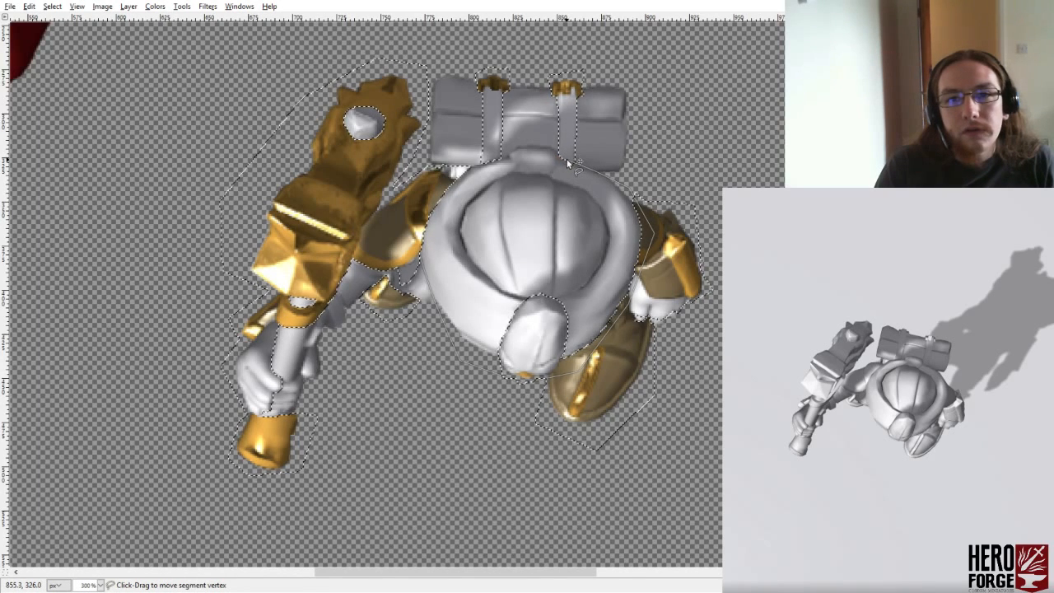
{"action": "left_click", "coordinate": [567, 163]}
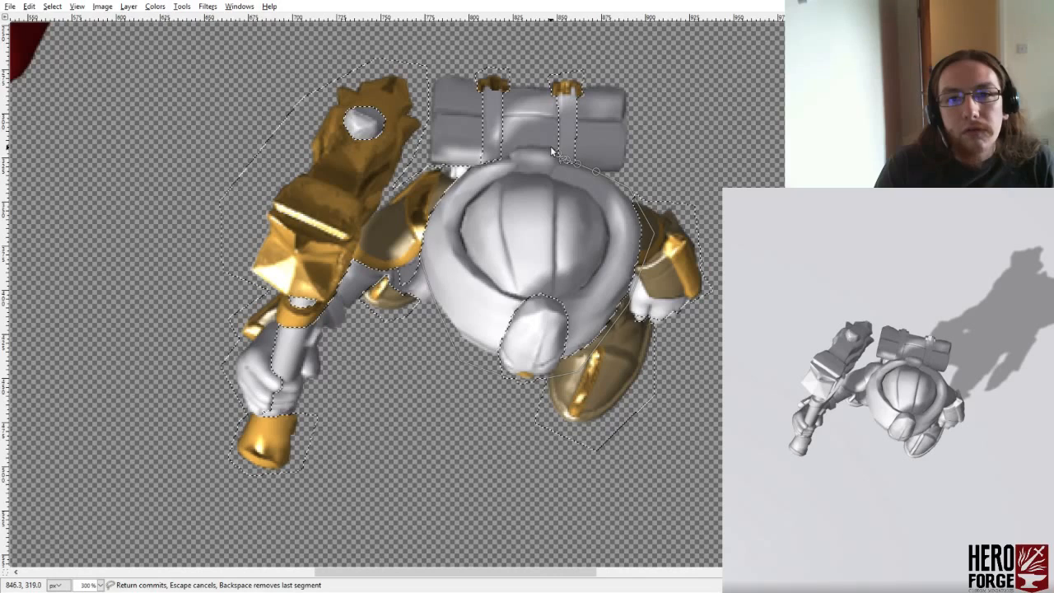
{"action": "left_click", "coordinate": [530, 148]}
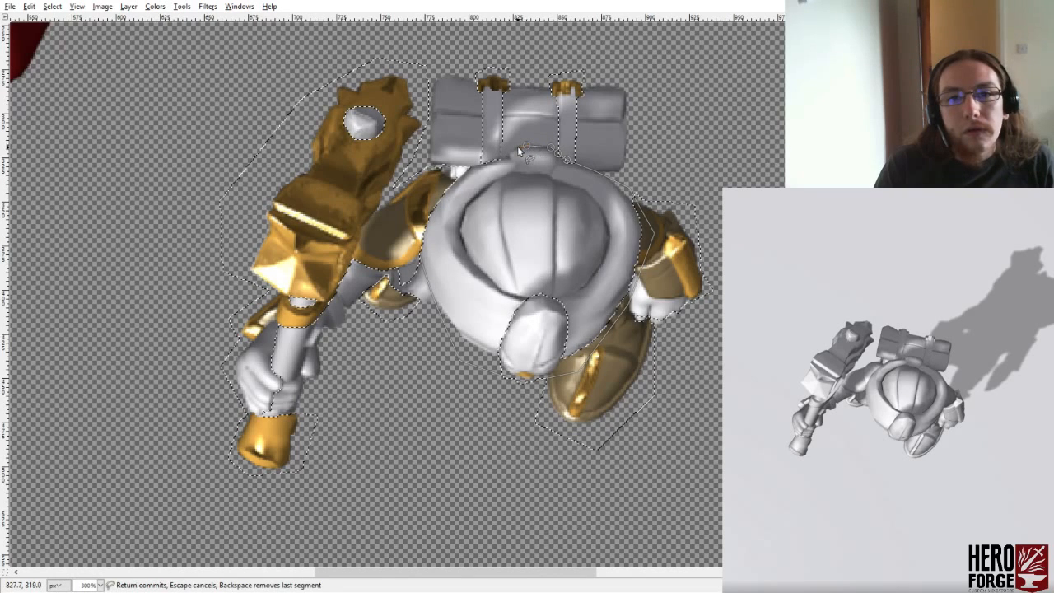
{"action": "left_click", "coordinate": [510, 154]}
{"action": "left_click", "coordinate": [504, 158]}
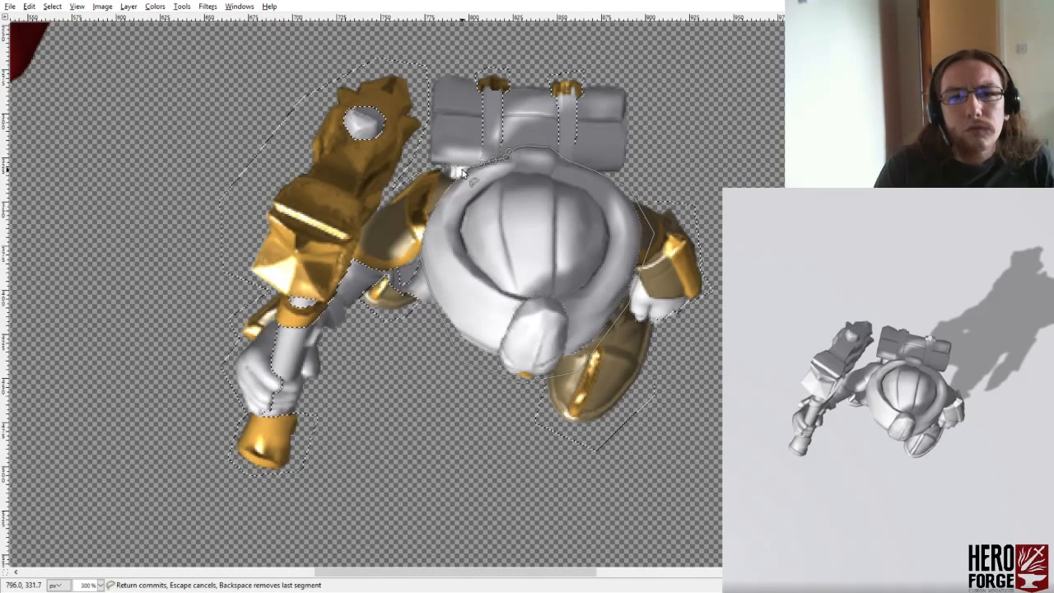
{"action": "left_click", "coordinate": [461, 171]}
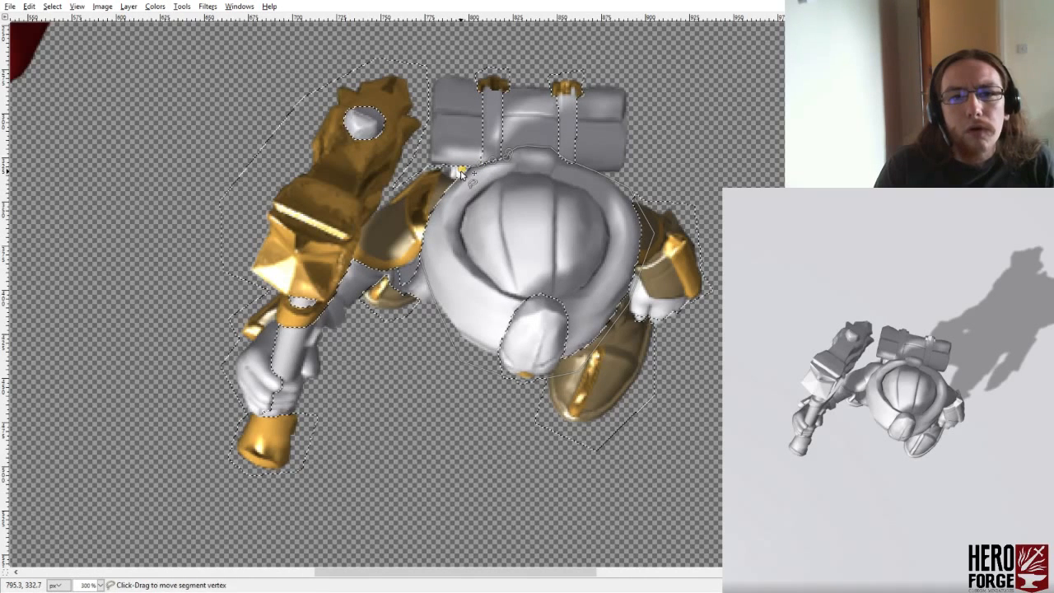
{"action": "left_click", "coordinate": [418, 260]}
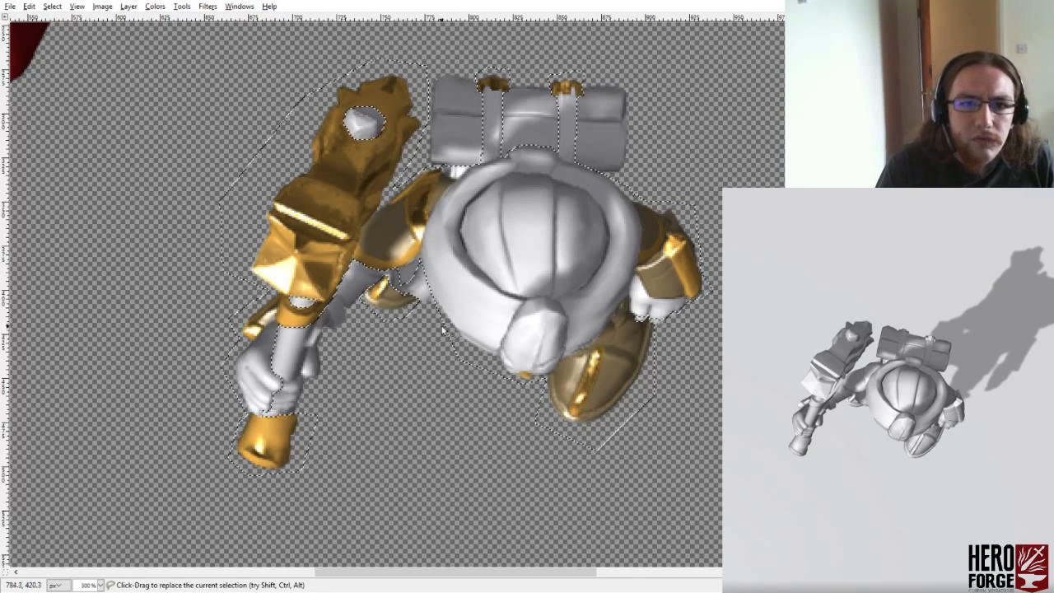
{"action": "key", "text": "ctrl+x"}
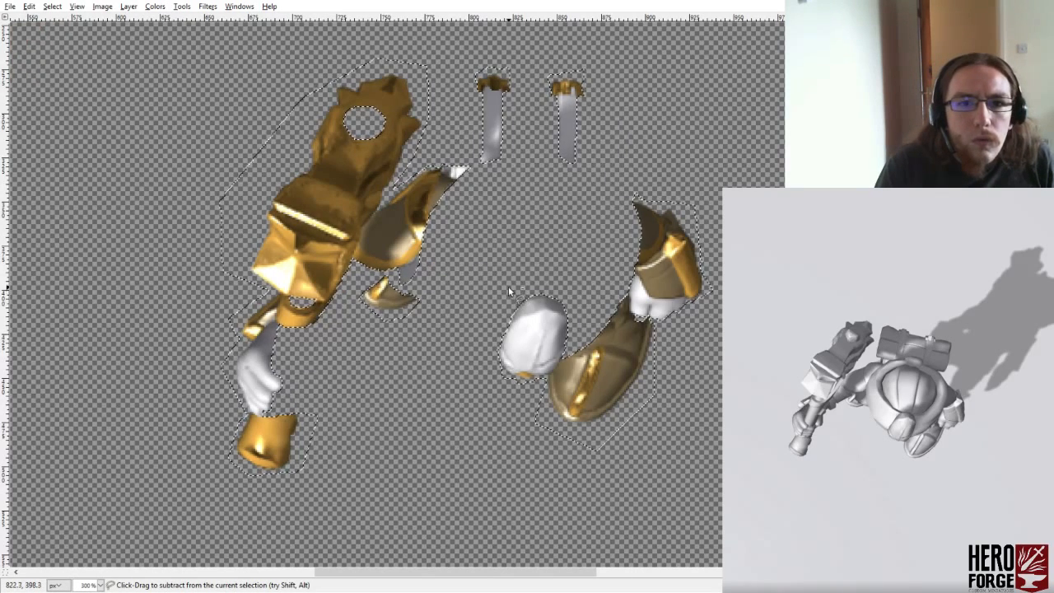
{"action": "key", "text": "ctrl+z"}
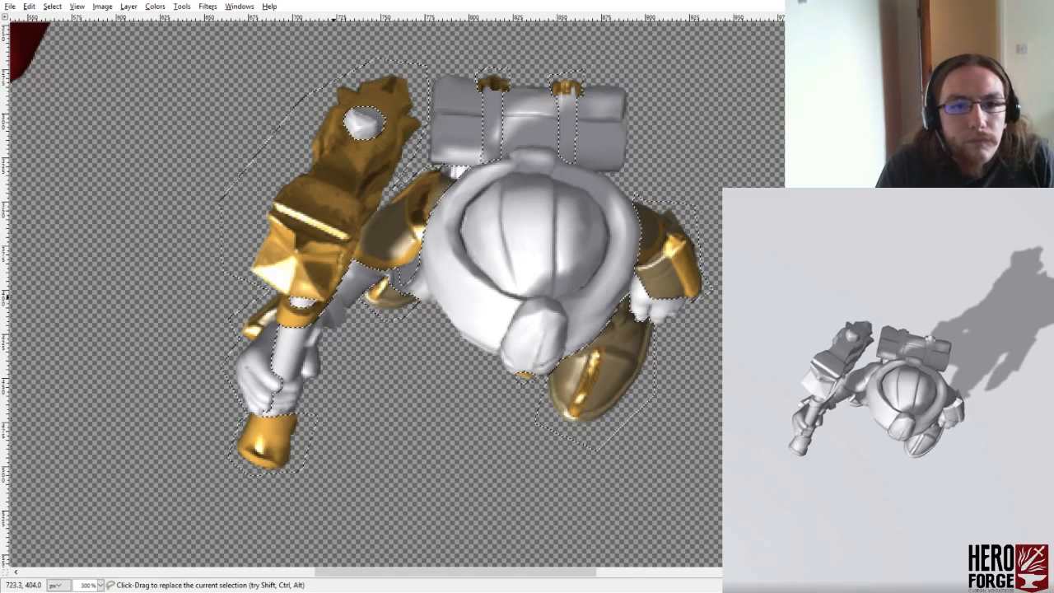
- Subtract the small strap on the forearm of the weapon arm, beside the weapon shaft, from the selection
{"action": "left_click", "coordinate": [347, 306], "text": "ctrl"}
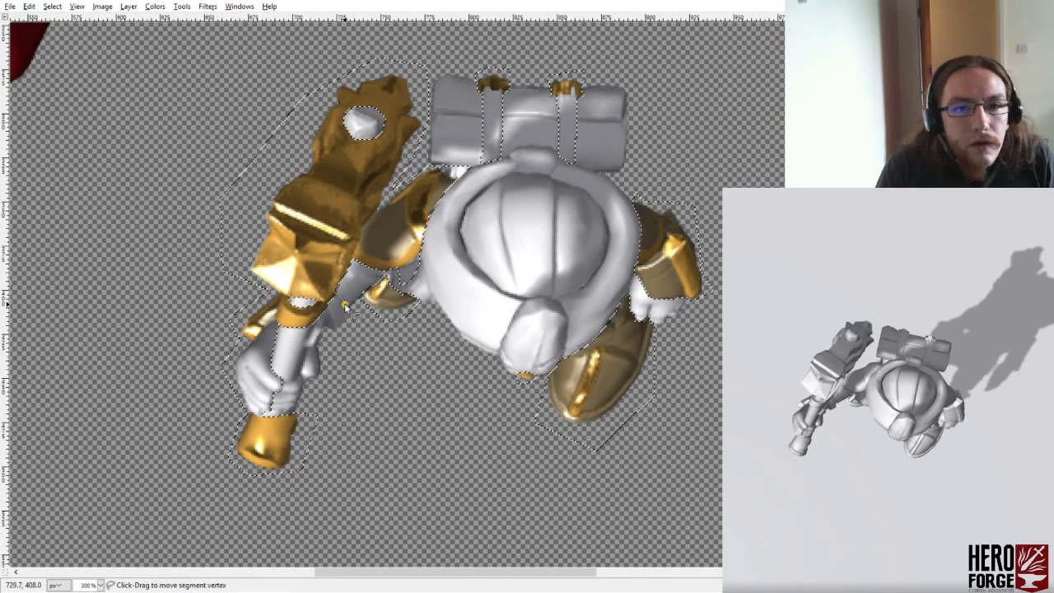
{"action": "left_click", "coordinate": [340, 329]}
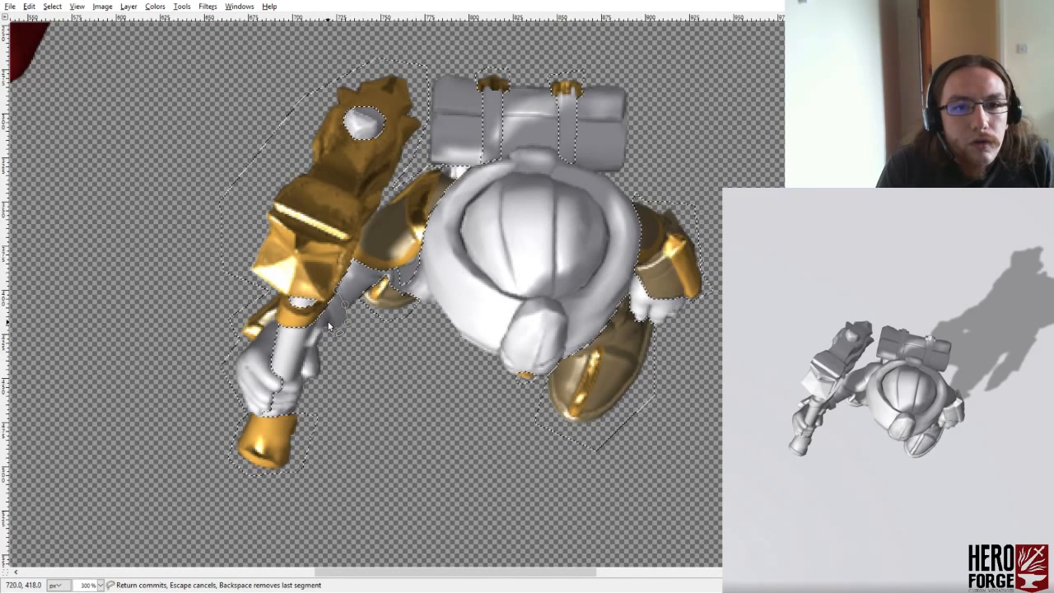
{"action": "key", "text": "Return"}
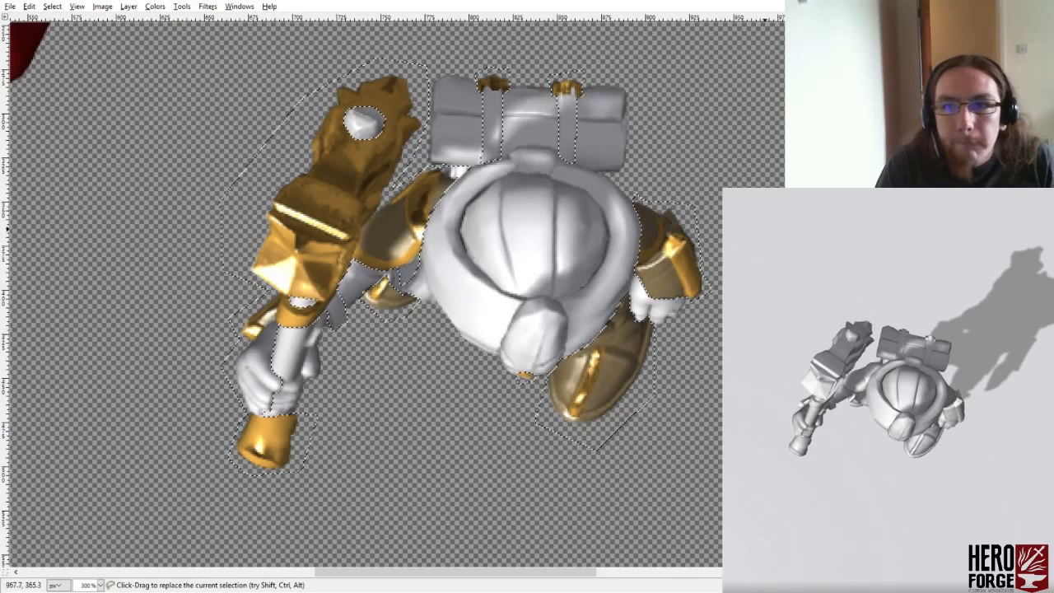
{"action": "key", "text": "ctrl+c"}
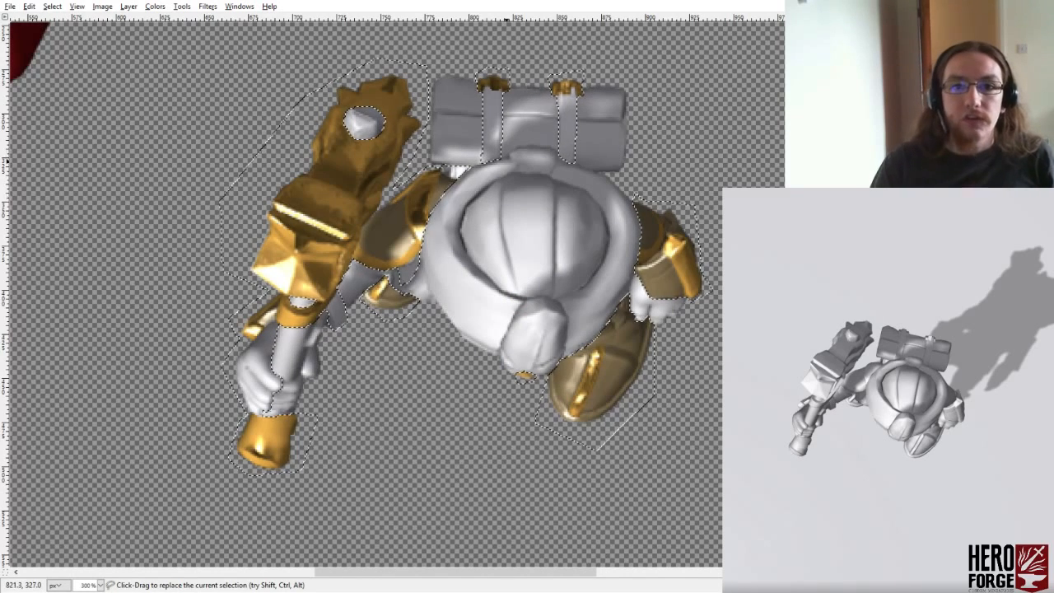
{"action": "left_click", "coordinate": [471, 170]}
{"action": "left_click", "coordinate": [437, 191]}
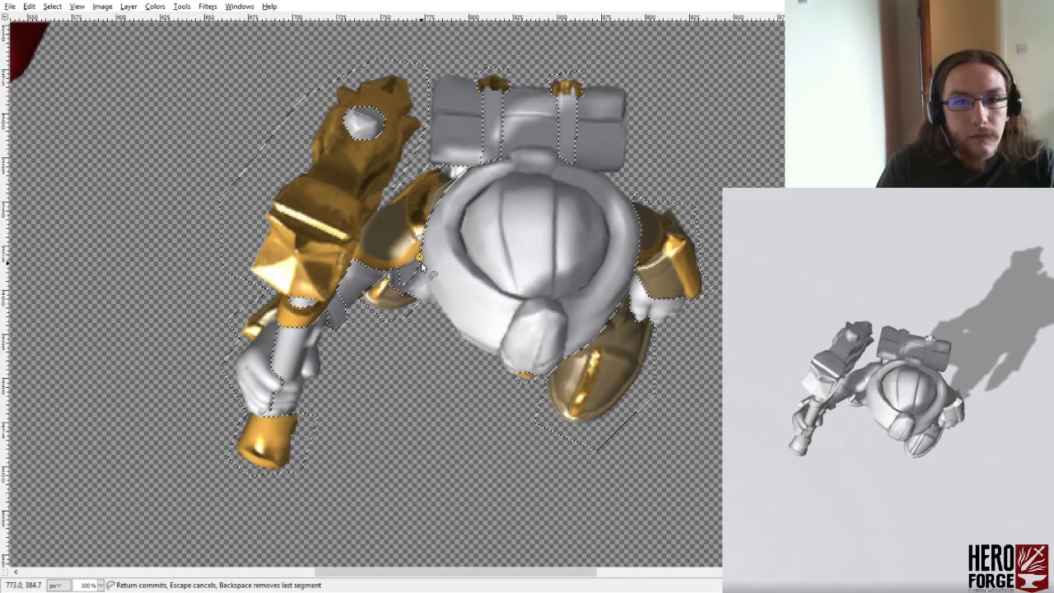
{"action": "left_click", "coordinate": [470, 382]}
{"action": "left_click", "coordinate": [544, 384]}
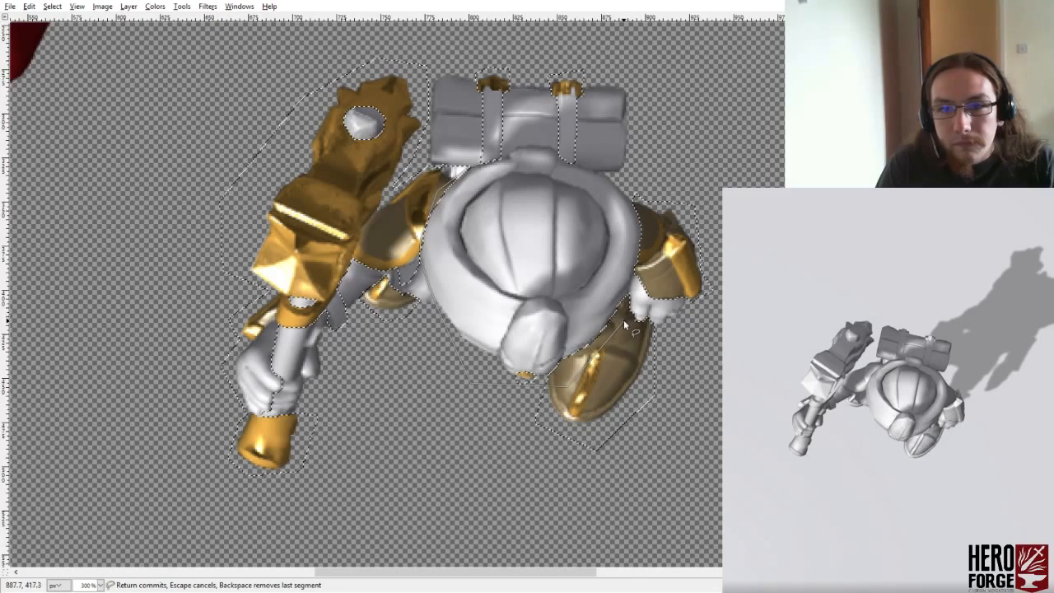
{"action": "left_click", "coordinate": [606, 409]}
- Refine the selection around the fingertips of the free hand by subtracting a small area below the cuff
{"action": "key", "text": "ctrl"}
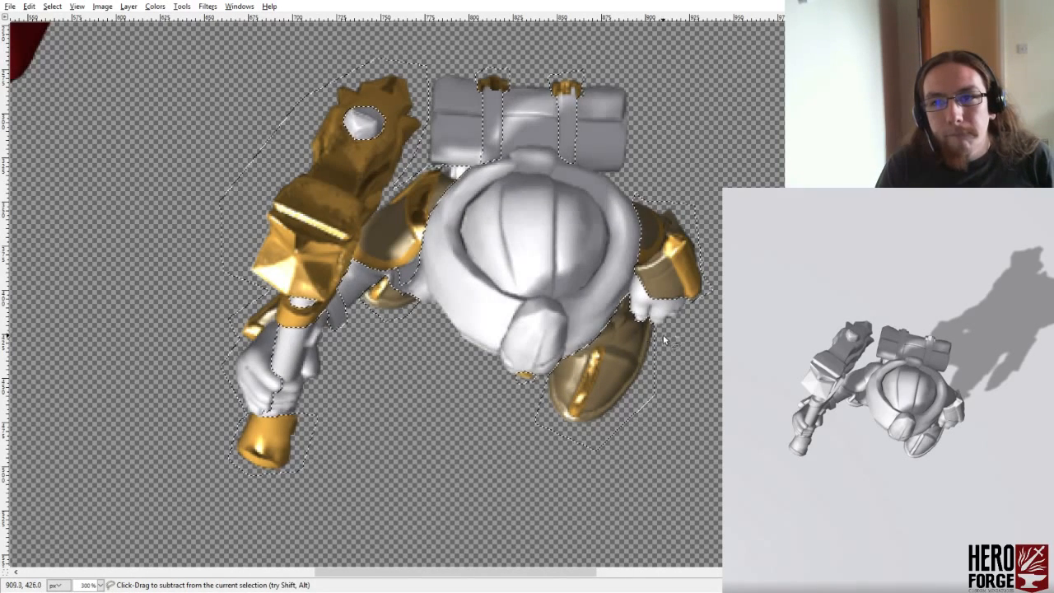
{"action": "left_click", "coordinate": [635, 317], "text": "ctrl"}
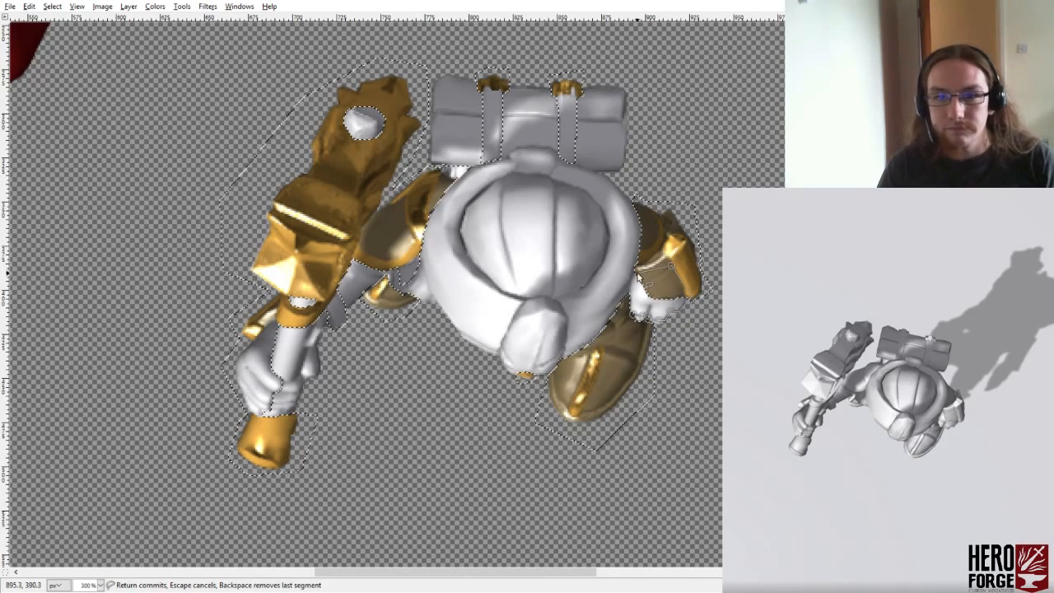
{"action": "left_click", "coordinate": [635, 320]}
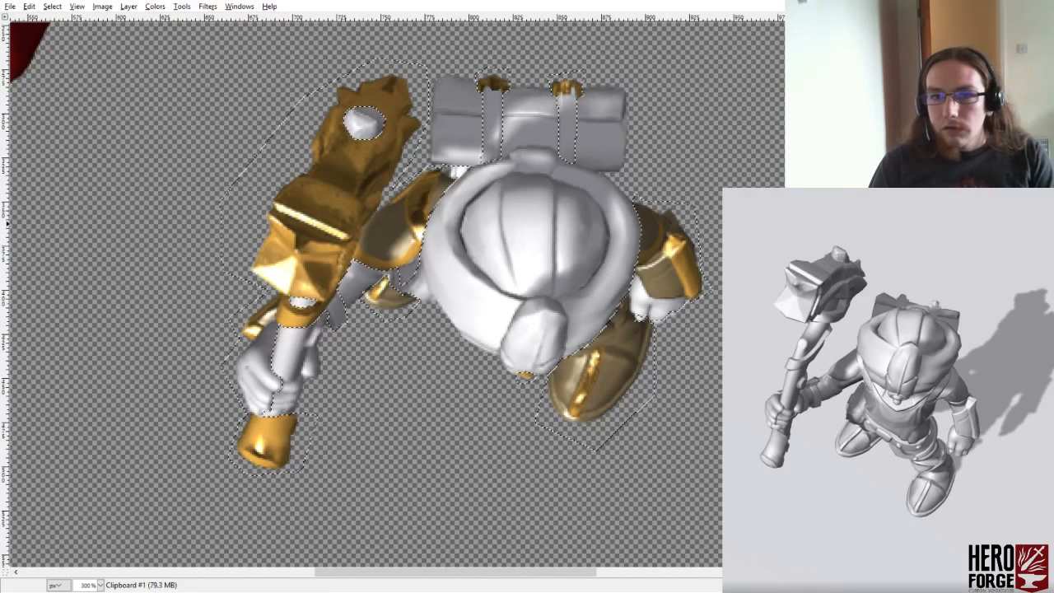
- Try clearing the selected areas twice to check which parts remain, undoing the clearing each time
{"action": "key", "text": "Delete"}
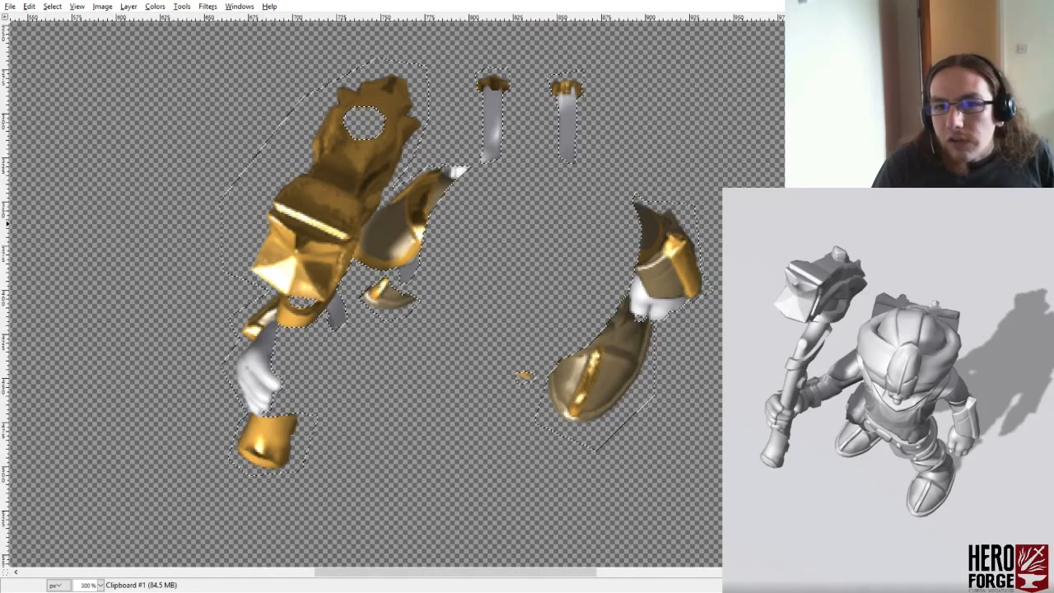
{"action": "key", "text": "ctrl+z"}
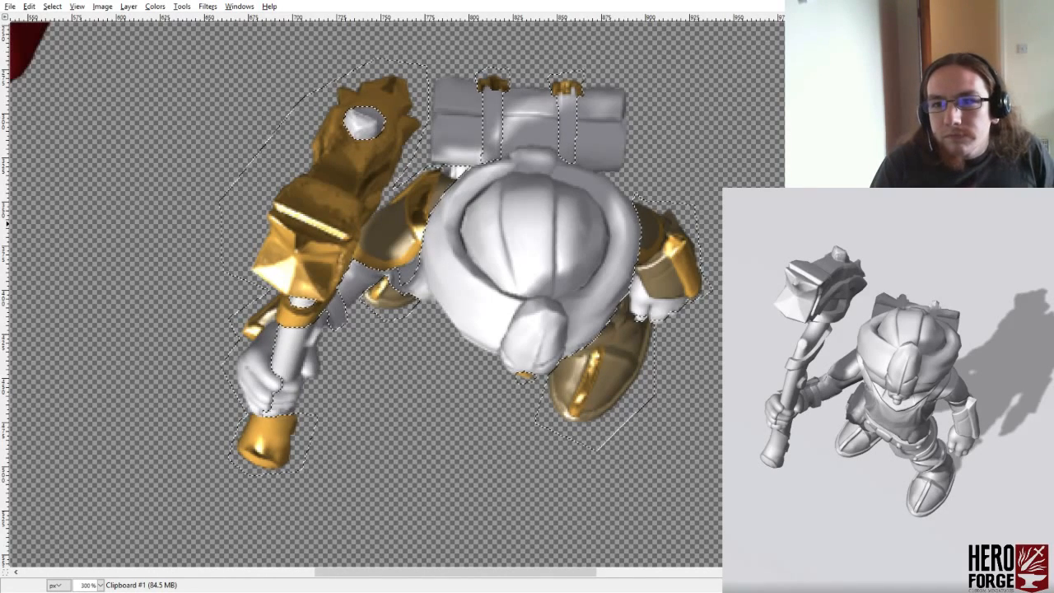
{"action": "key", "text": "Delete"}
{"action": "key", "text": "ctrl+z"}
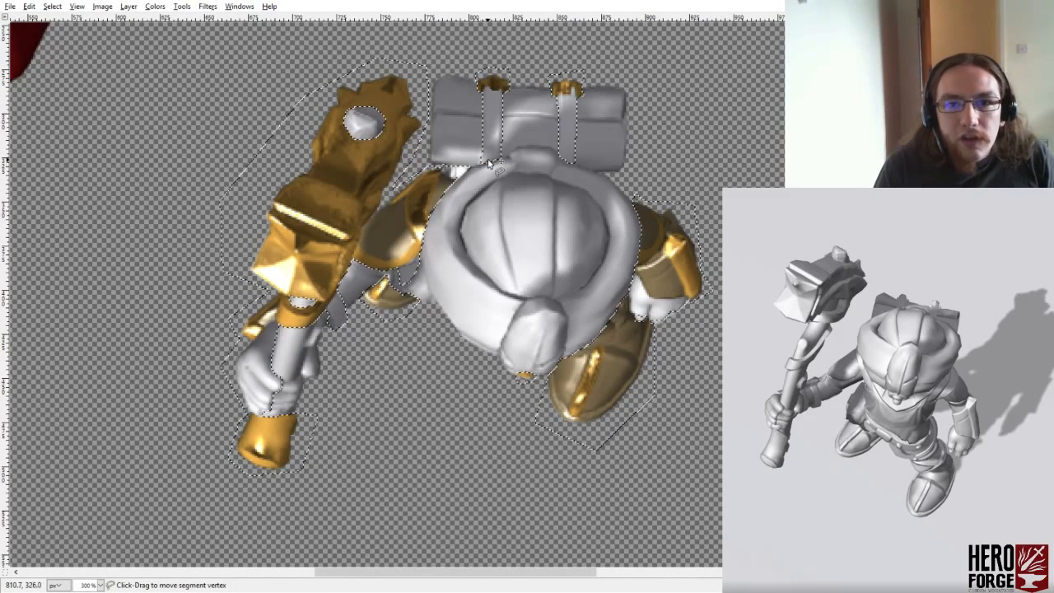
- Subtract the whole hooded cloak from the selection, tracing loosely below it and closely along its upper edge against the bedroll
{"action": "left_click", "coordinate": [482, 165]}
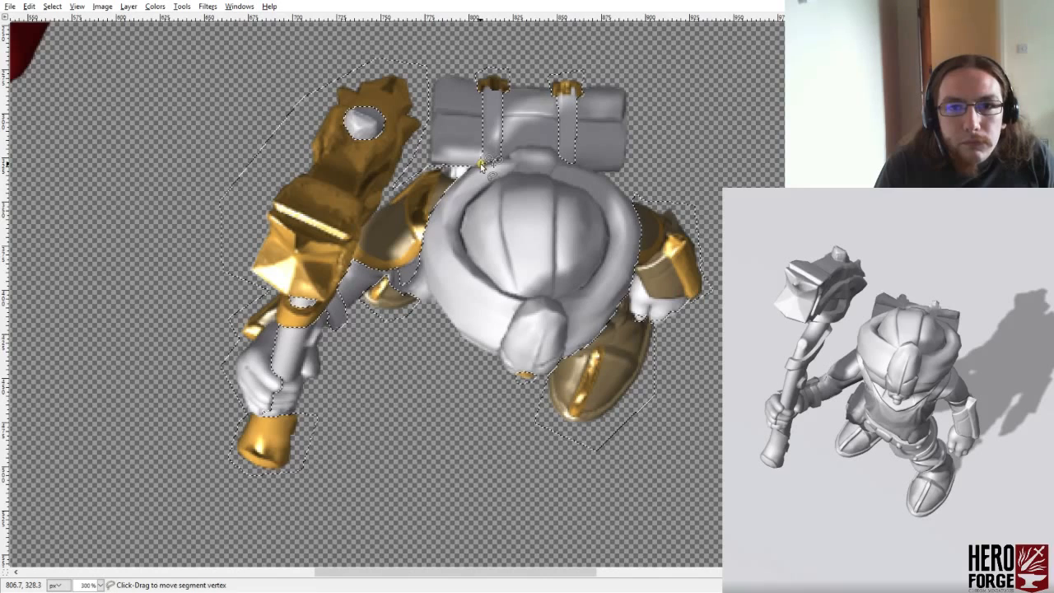
{"action": "left_click", "coordinate": [466, 171]}
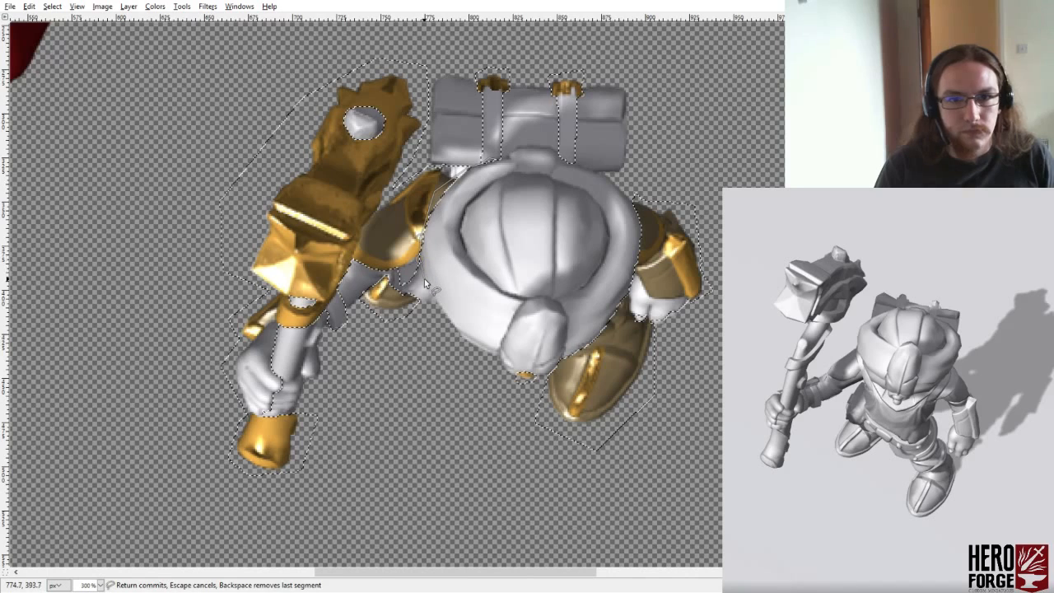
{"action": "left_click", "coordinate": [441, 311]}
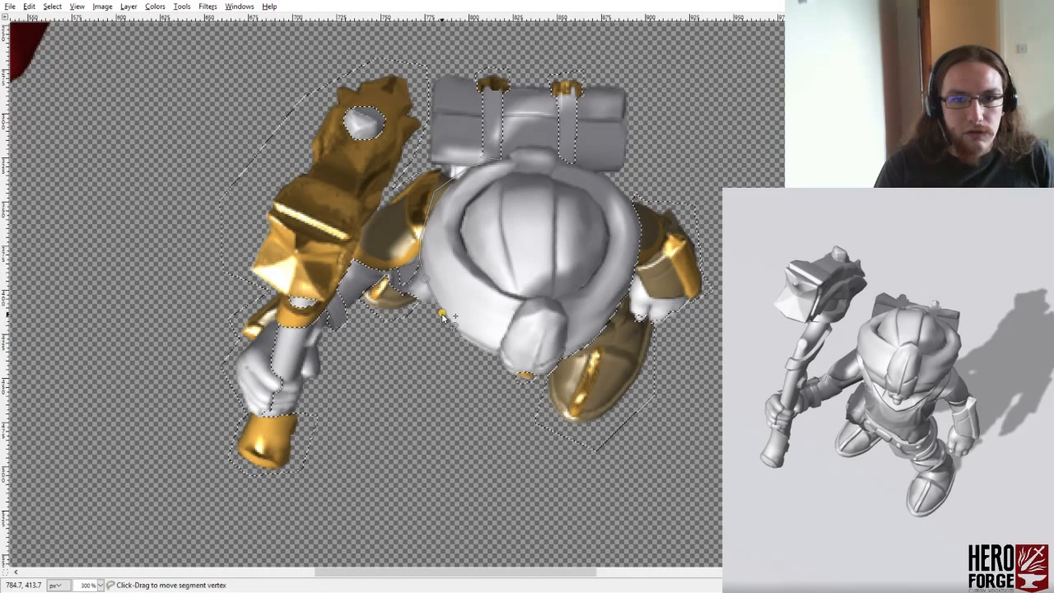
{"action": "left_click", "coordinate": [473, 384]}
{"action": "left_click", "coordinate": [551, 379]}
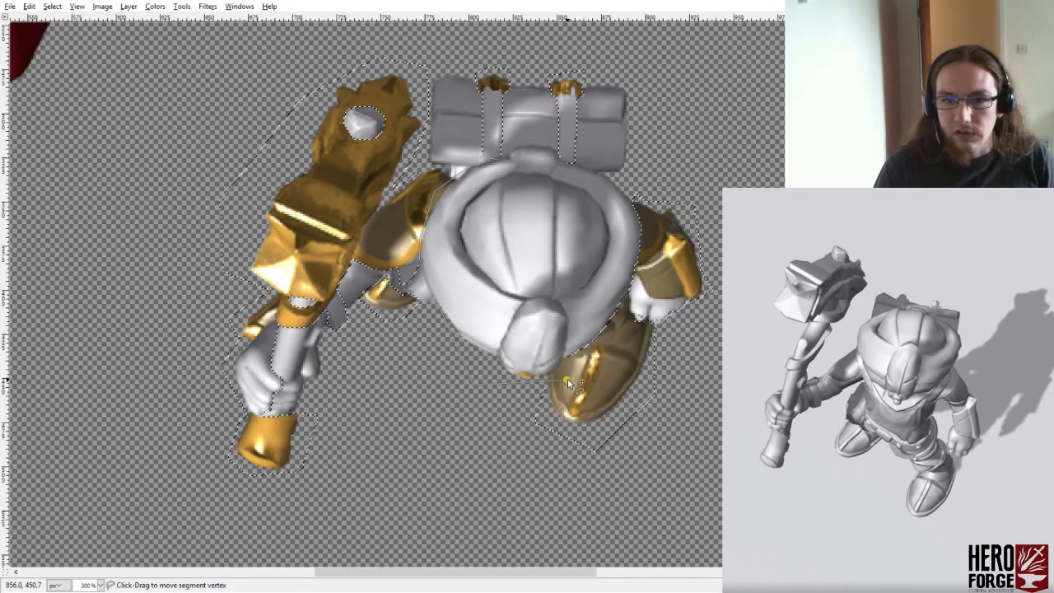
{"action": "left_click", "coordinate": [621, 318]}
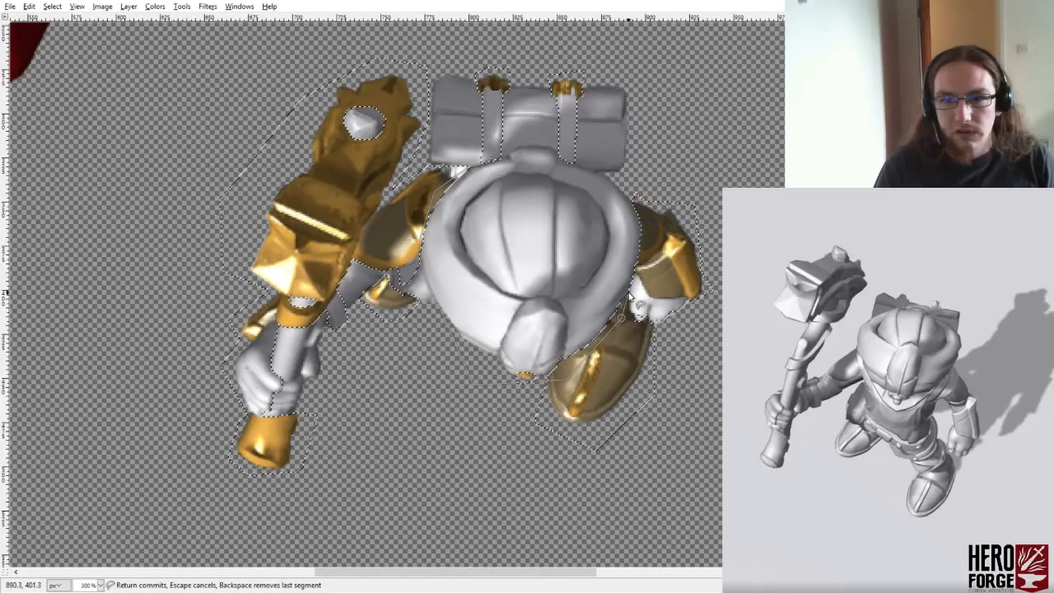
{"action": "left_click", "coordinate": [610, 175]}
{"action": "left_click", "coordinate": [596, 172]}
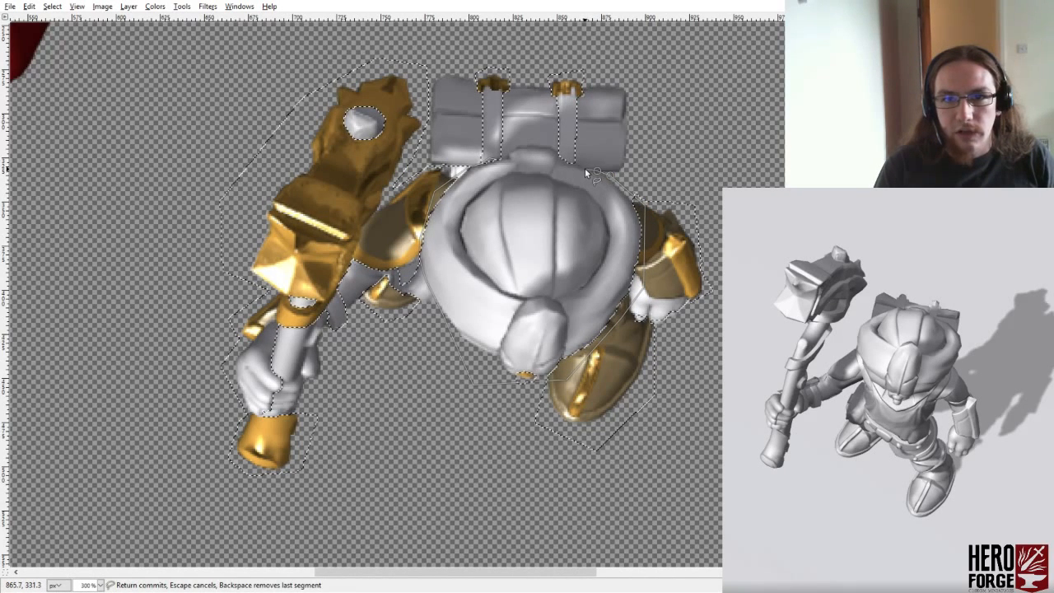
{"action": "left_click", "coordinate": [585, 168]}
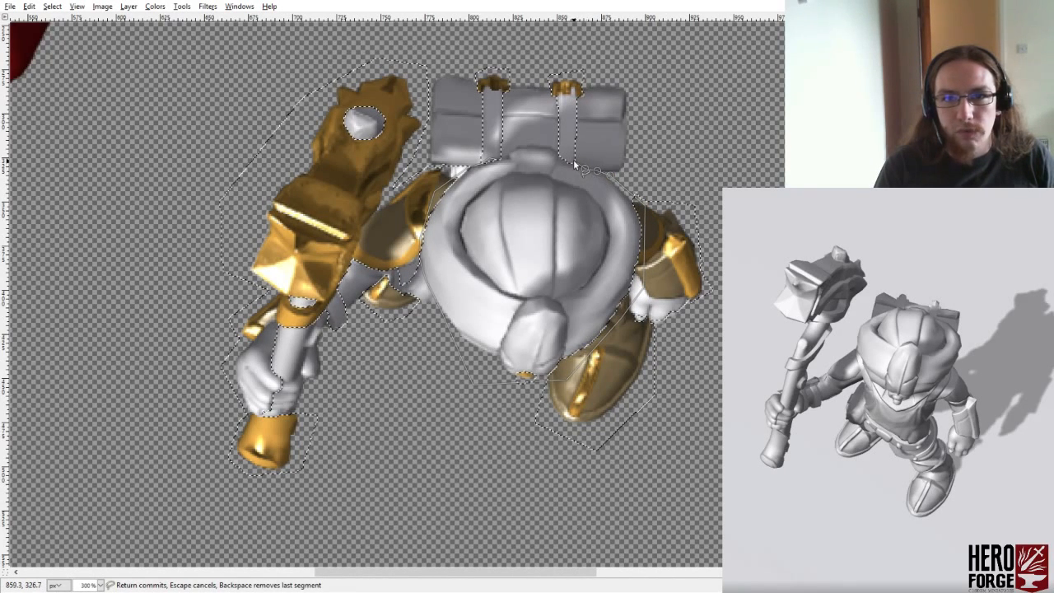
{"action": "left_click", "coordinate": [518, 148]}
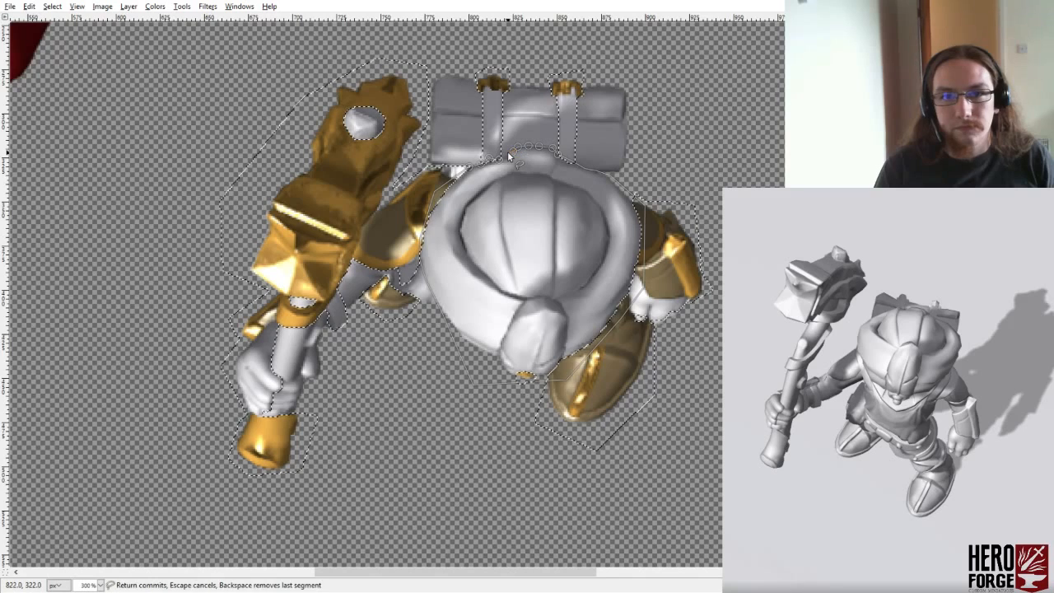
{"action": "left_click", "coordinate": [508, 154]}
{"action": "left_click", "coordinate": [510, 162]}
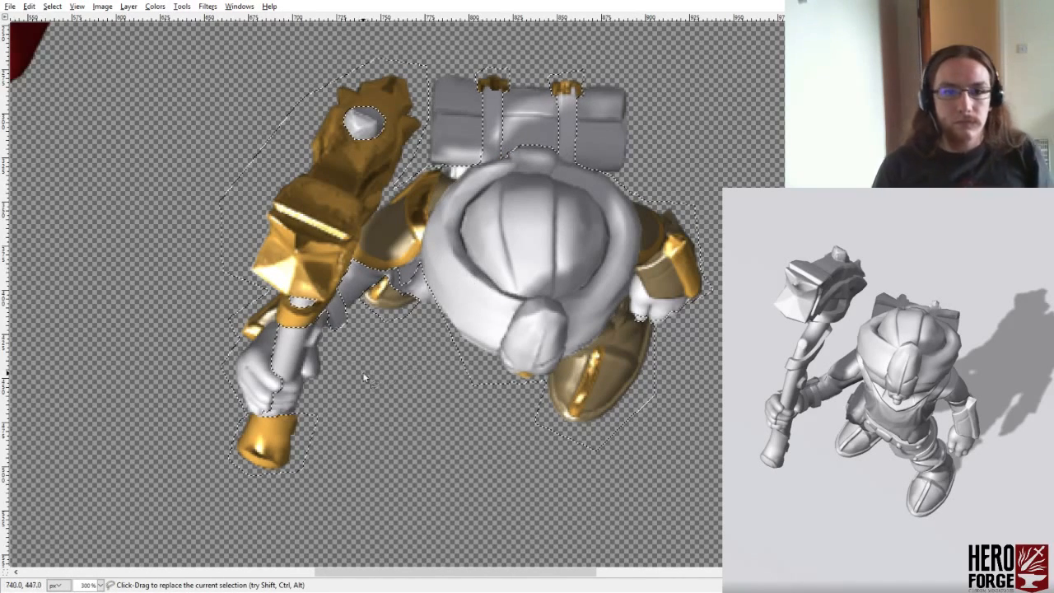
- Subtract the fingers gripping the weapon shaft from the selection, outlining them from the shaft's lower end down to the gold pommel
{"action": "left_click", "coordinate": [289, 383], "text": "ctrl"}
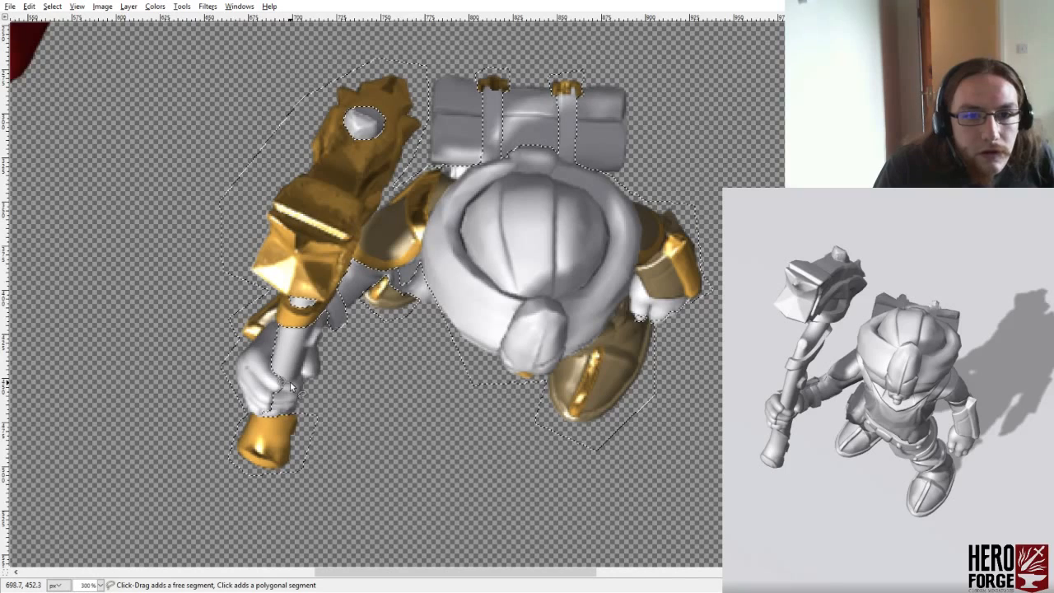
{"action": "left_click", "coordinate": [300, 379]}
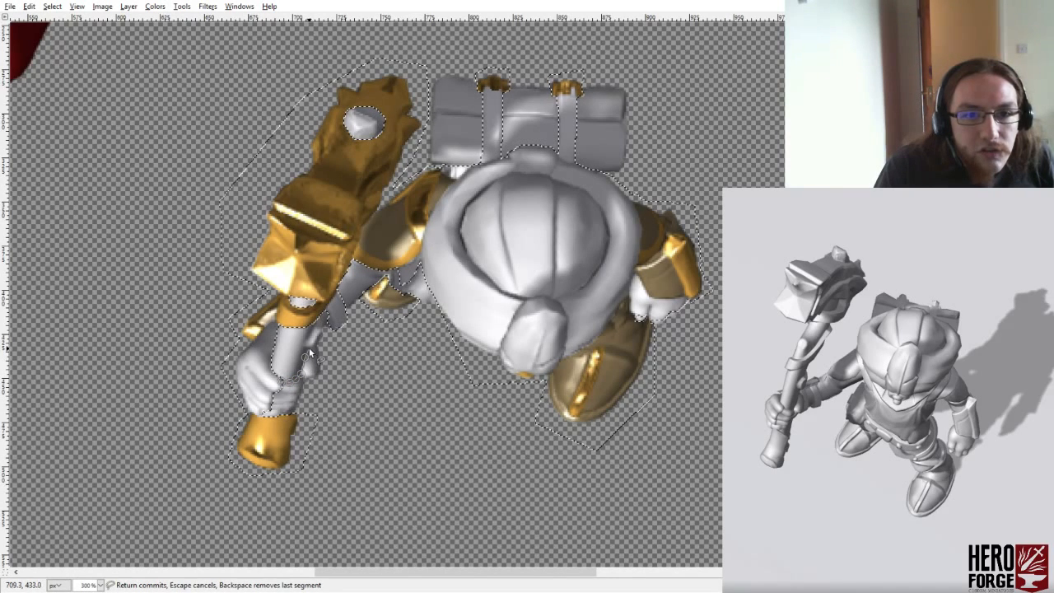
{"action": "left_click", "coordinate": [314, 347]}
{"action": "left_click", "coordinate": [329, 384]}
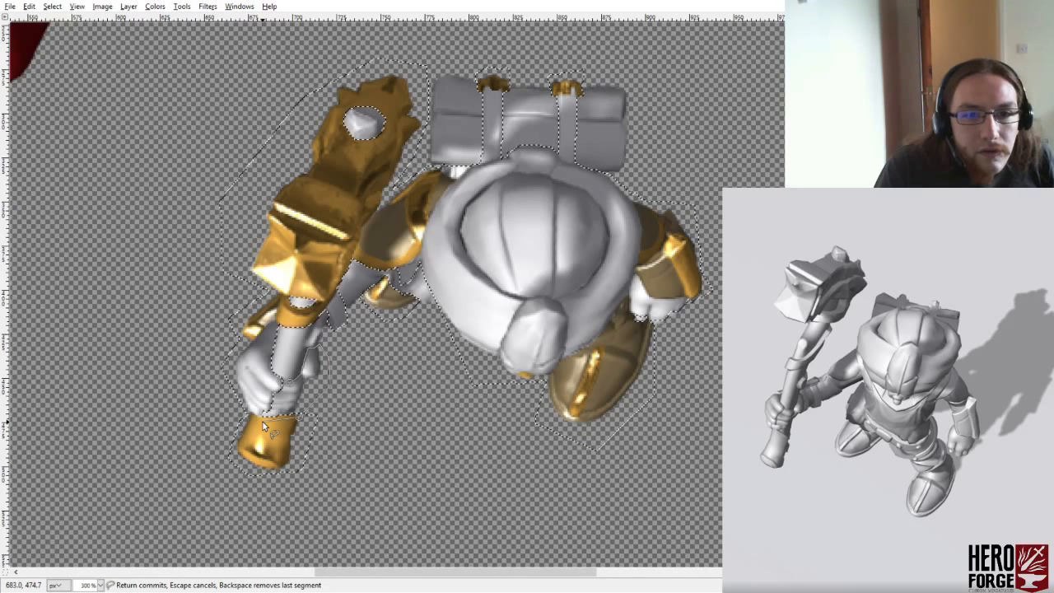
{"action": "left_click", "coordinate": [255, 416]}
{"action": "left_click", "coordinate": [283, 382]}
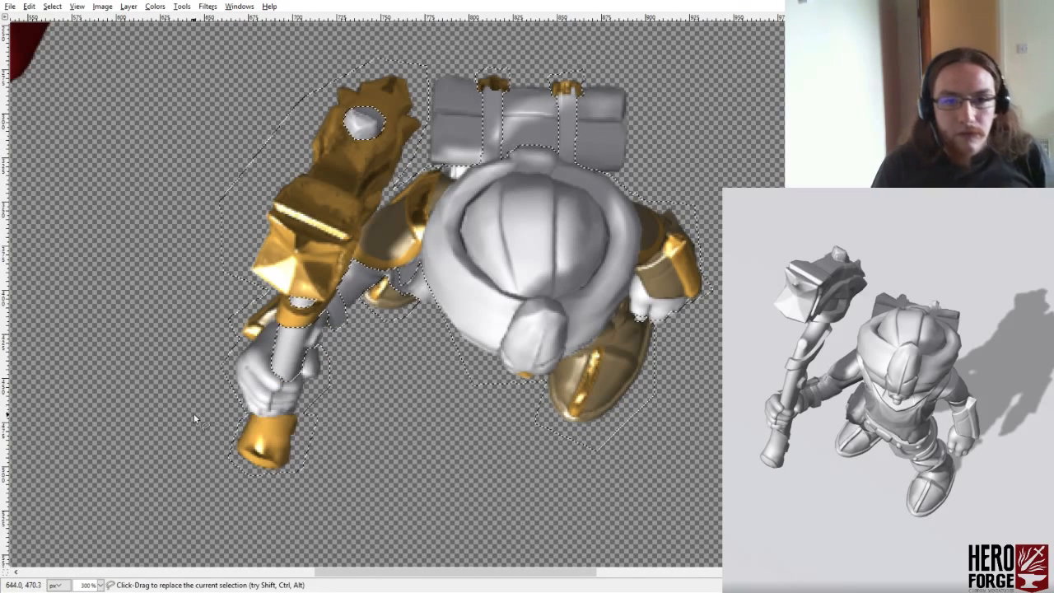
- Subtract the fingertips of the free hand from the selection with a loose outline extending past them
{"action": "left_click", "coordinate": [631, 312], "text": "ctrl"}
{"action": "left_click", "coordinate": [629, 335]}
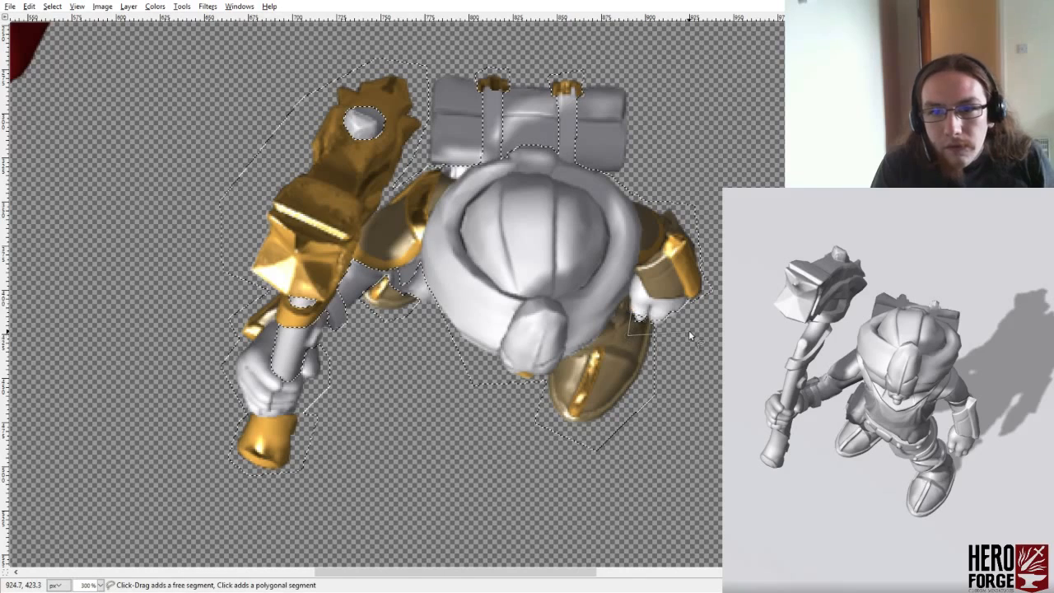
{"action": "left_click", "coordinate": [688, 329]}
{"action": "left_click", "coordinate": [630, 312]}
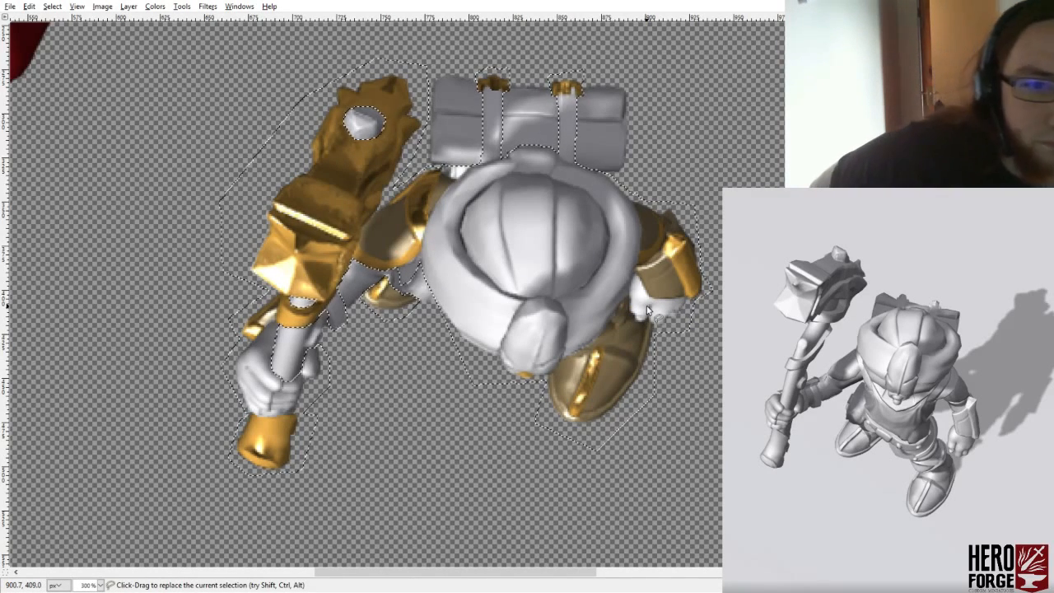
- Outline the small grey patch between the elbow guard and the cloak, and deselect everything
{"action": "left_click", "coordinate": [419, 260], "text": "ctrl"}
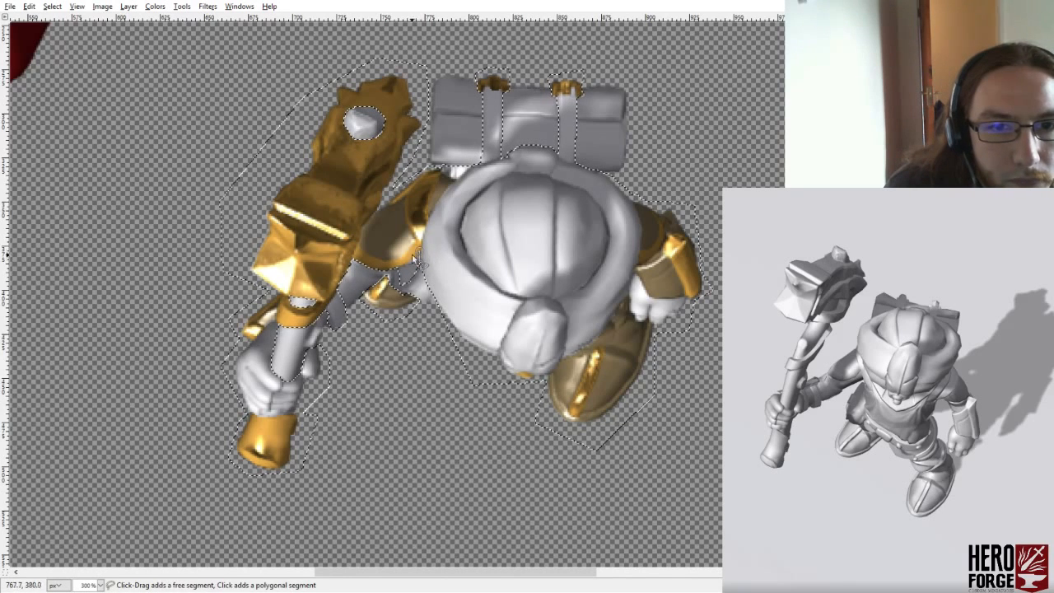
{"action": "left_click", "coordinate": [398, 288]}
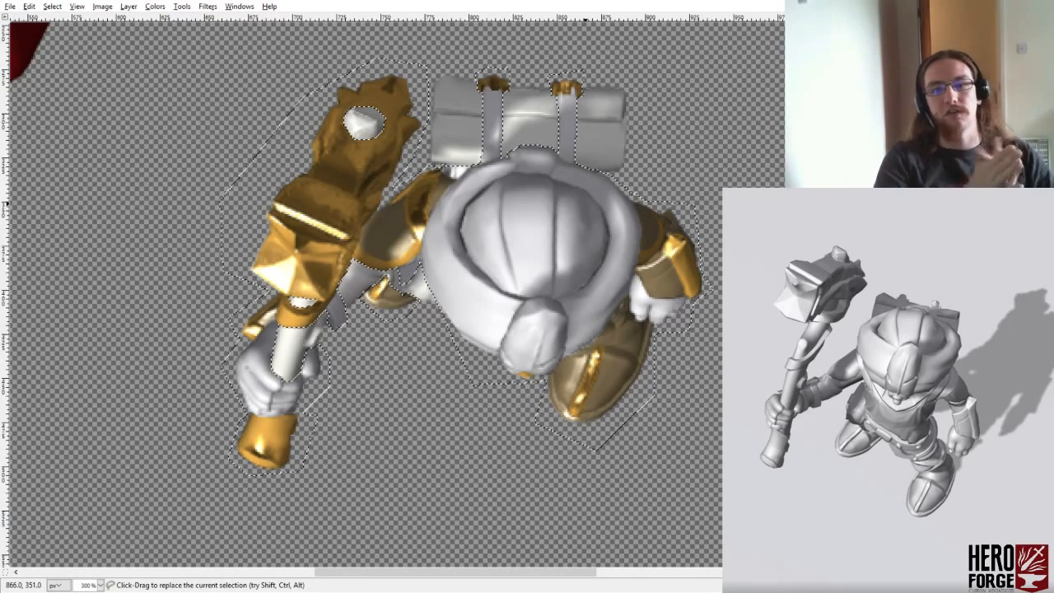
{"action": "key", "text": "ctrl+shift+a"}
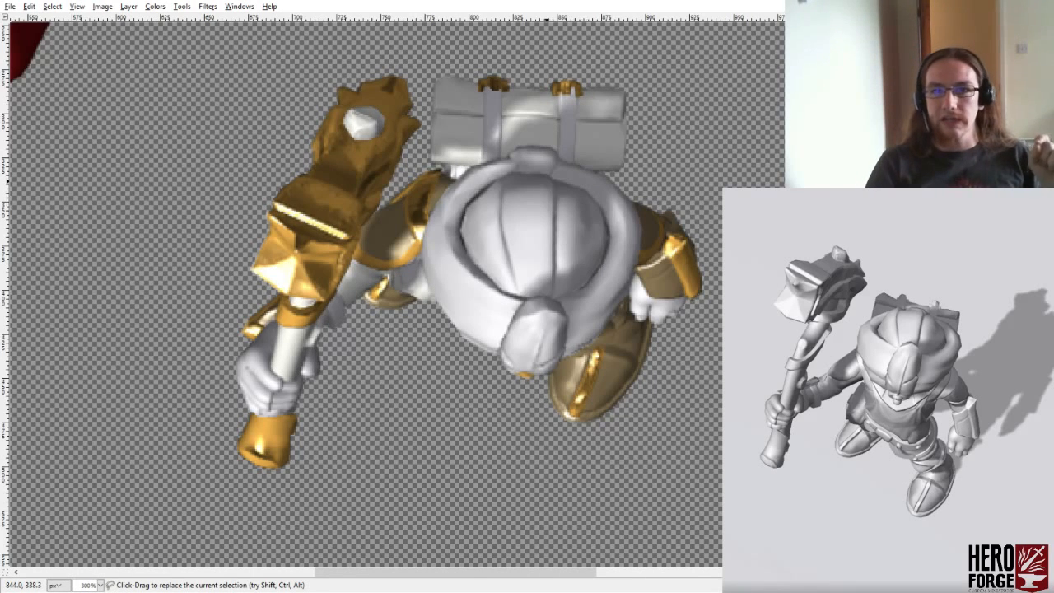
- Try colorizing the layer with the cloak and fingers cyan, and undo the colouring
{"action": "left_click", "coordinate": [155, 6]}
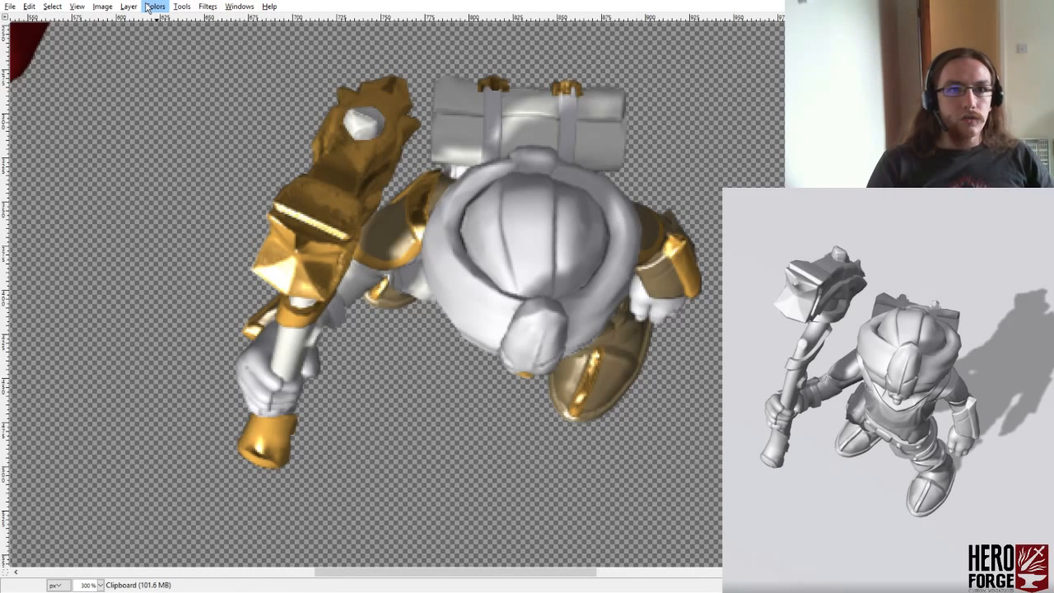
{"action": "left_click", "coordinate": [196, 44]}
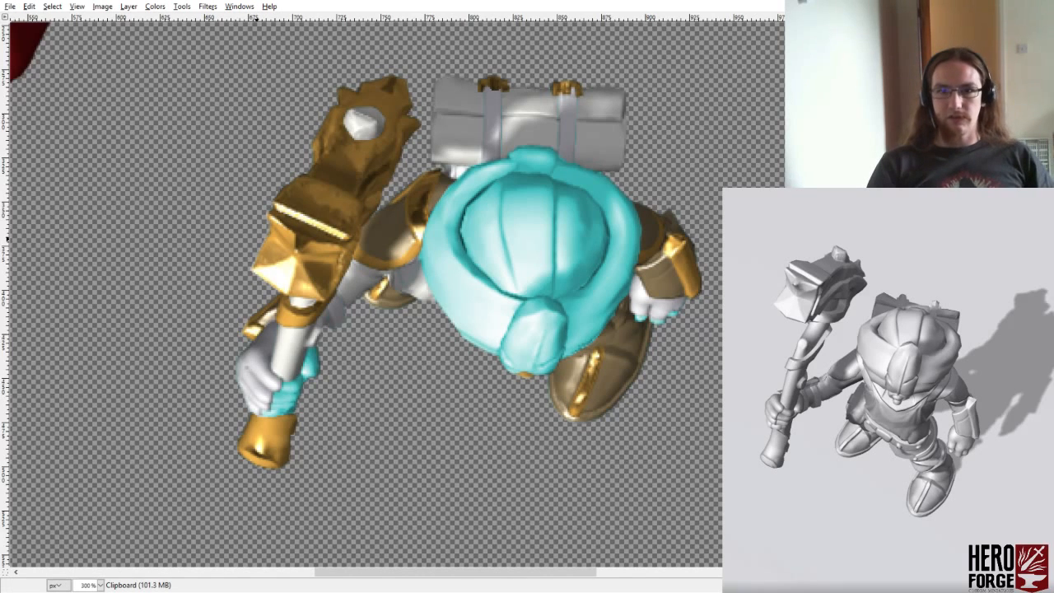
{"action": "key", "text": "ctrl+z"}
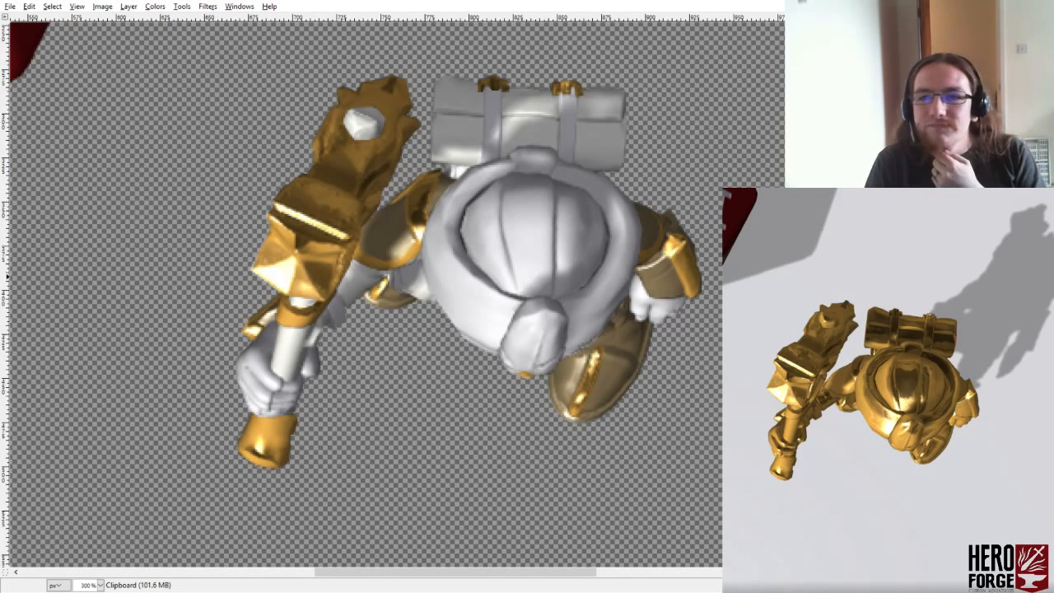
- Try colorizing the base layer that includes the dark red corner object, and undo the colouring
{"action": "left_click", "coordinate": [155, 6]}
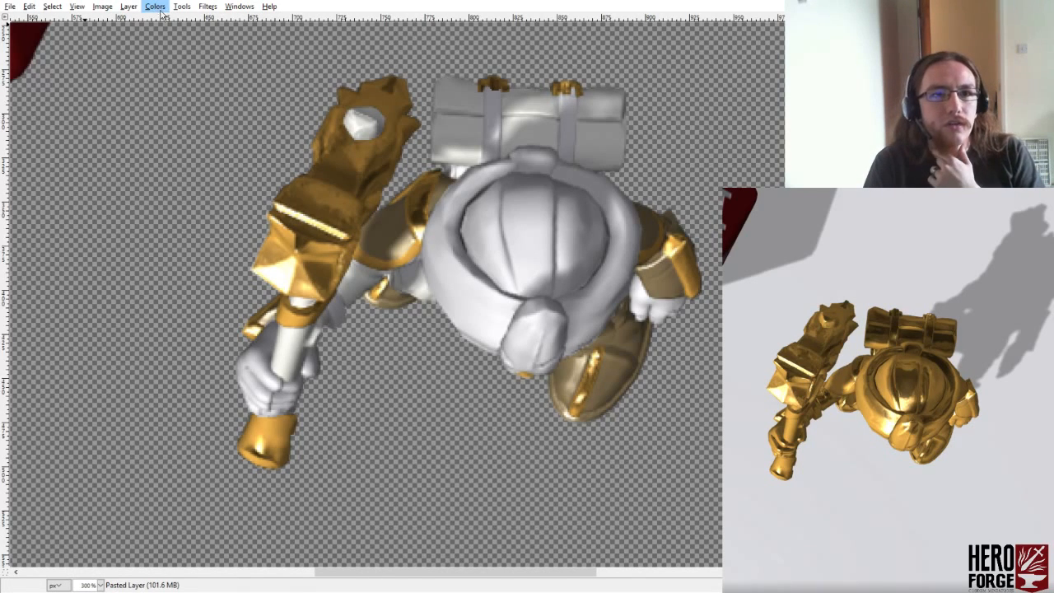
{"action": "left_click", "coordinate": [181, 48]}
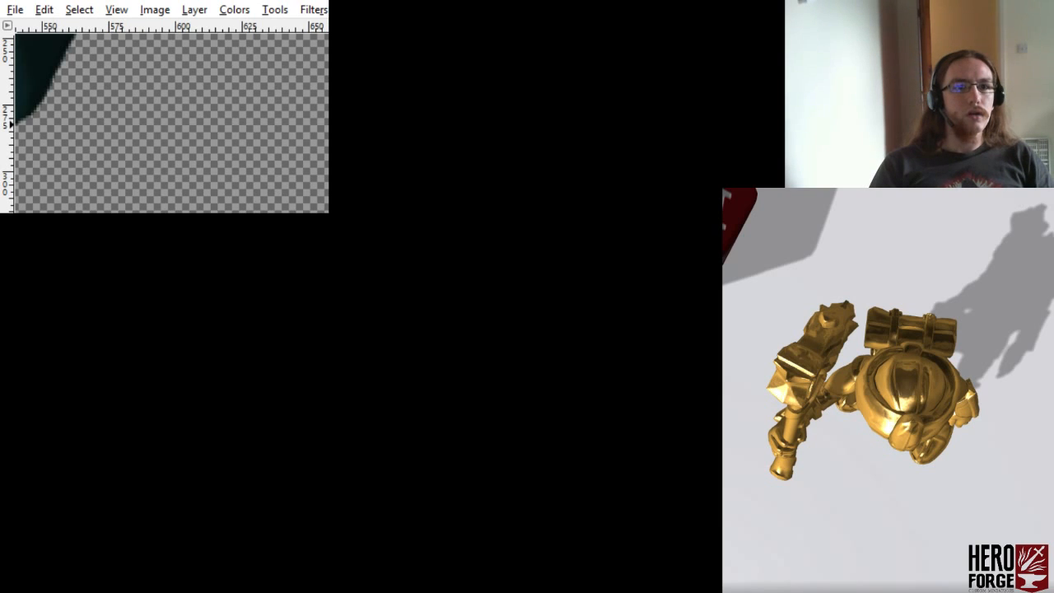
{"action": "key", "text": "ctrl+z"}
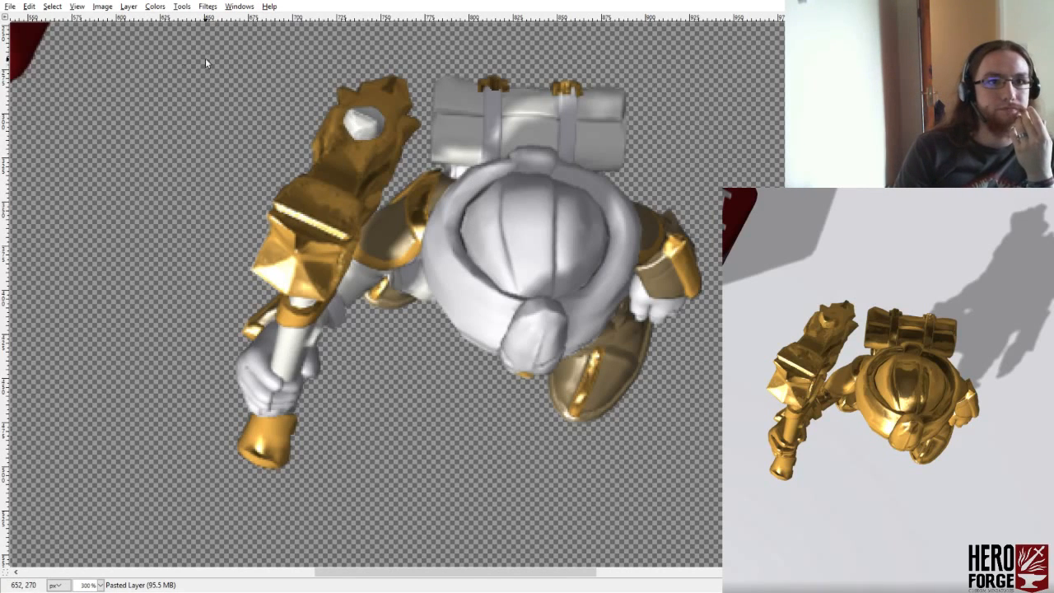
- Colorize the layer with the bedroll, sleeve and weapon shaft, starting from cyan
{"action": "left_click", "coordinate": [158, 9]}
{"action": "left_click", "coordinate": [168, 45]}
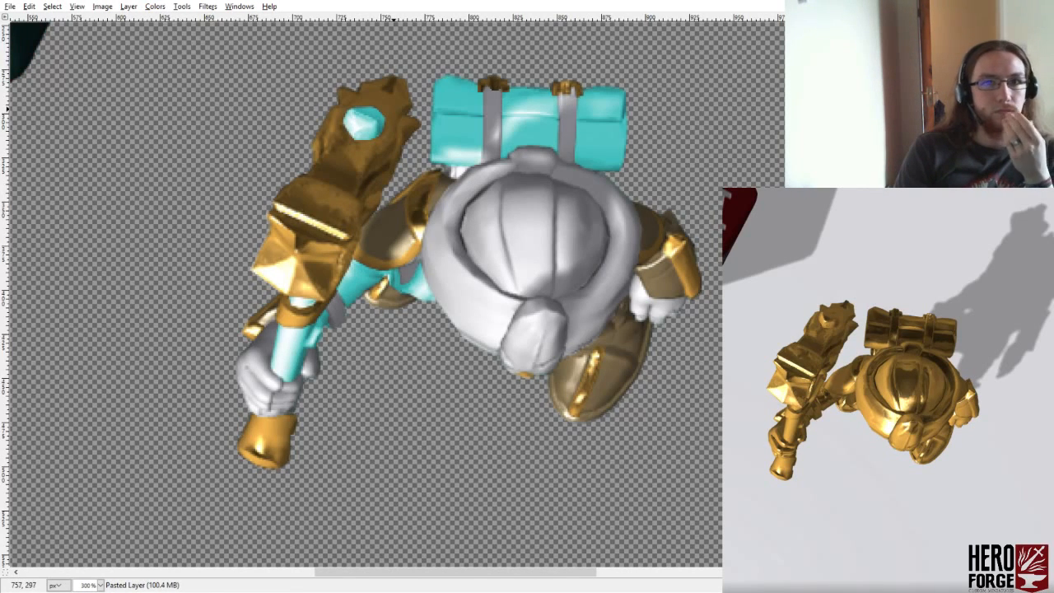
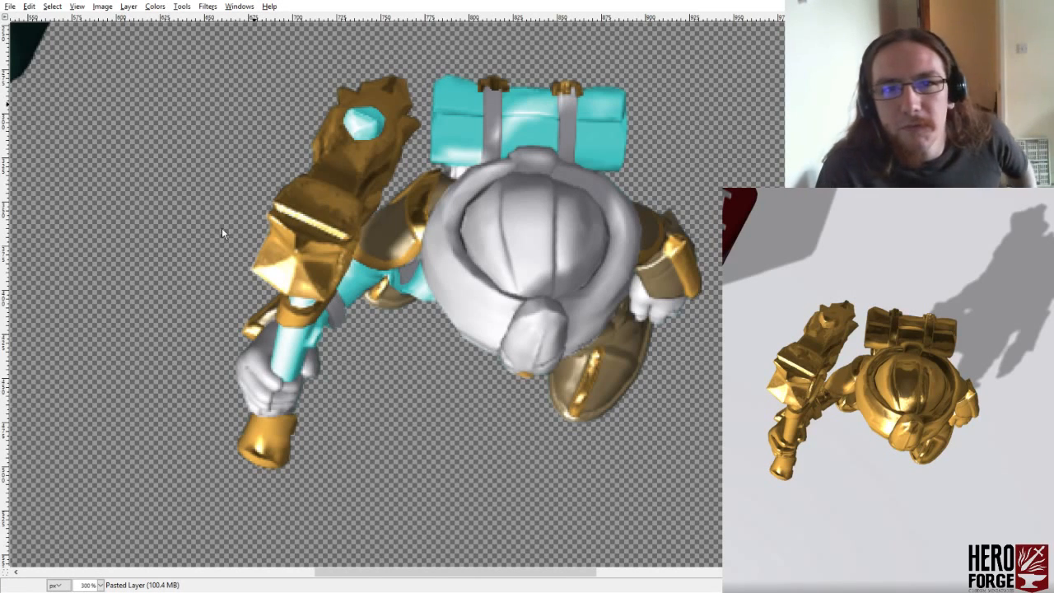
- Undo the cyan colouring and outline the bedroll with the Free Select tool
{"action": "key", "text": "ctrl+z"}
{"action": "left_click", "coordinate": [154, 8]}
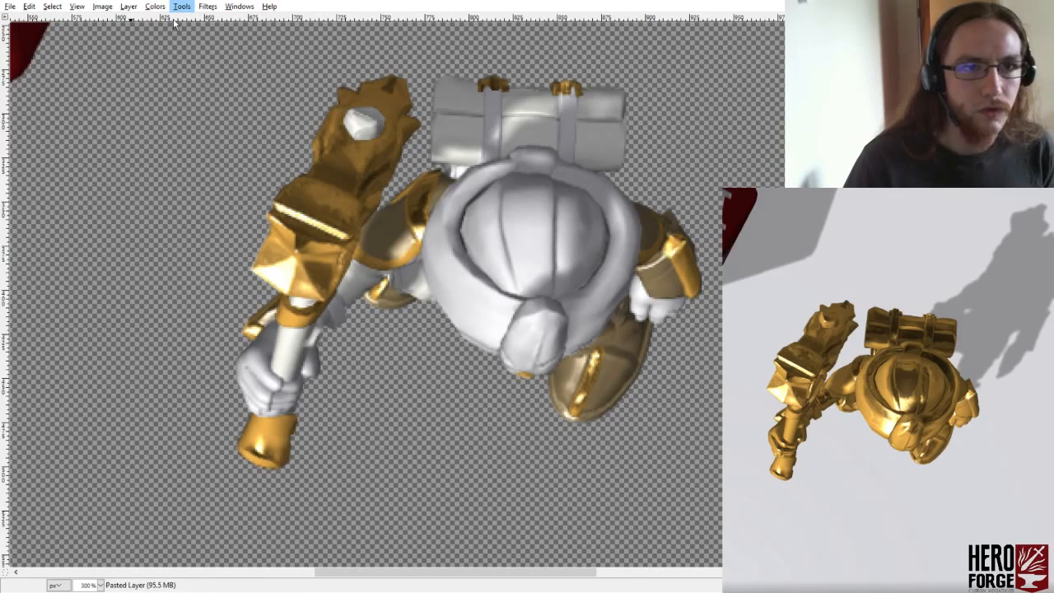
{"action": "left_click", "coordinate": [336, 50]}
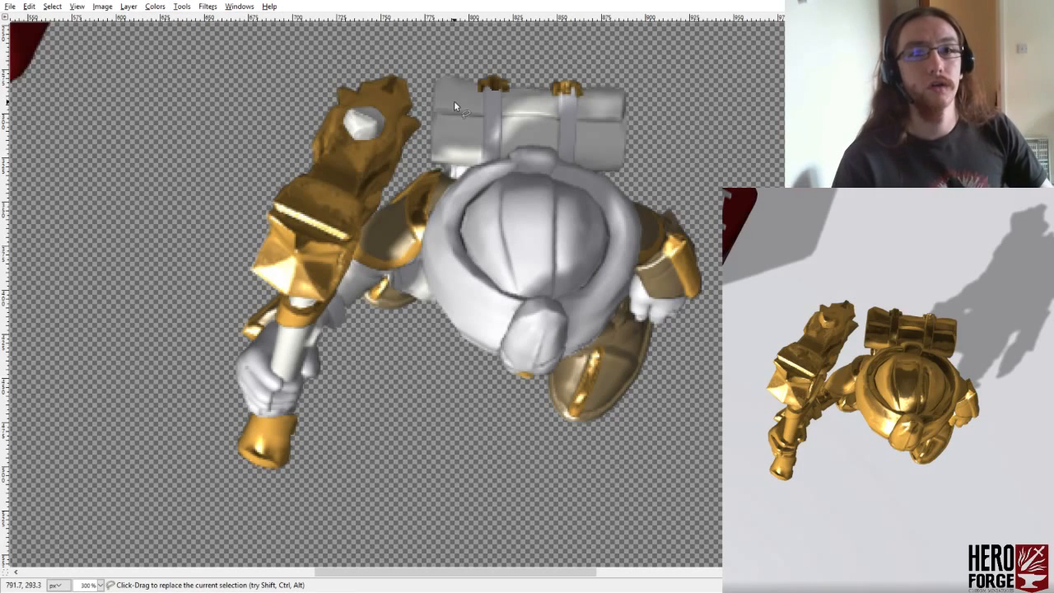
{"action": "key", "text": "f"}
{"action": "left_click", "coordinate": [424, 168]}
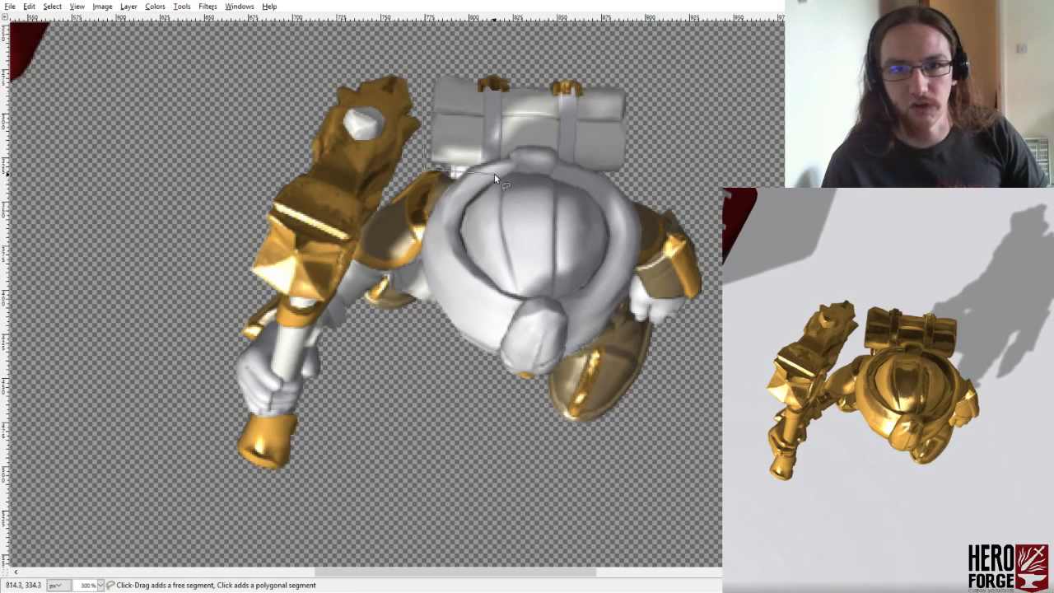
{"action": "left_click", "coordinate": [633, 175]}
{"action": "left_click", "coordinate": [539, 60]}
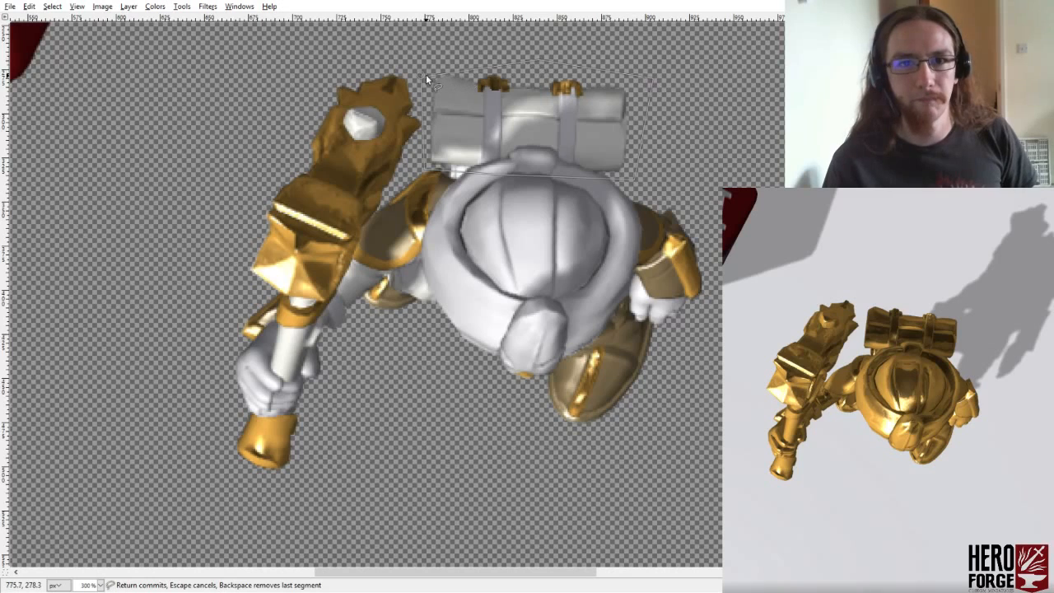
{"action": "left_click", "coordinate": [418, 74]}
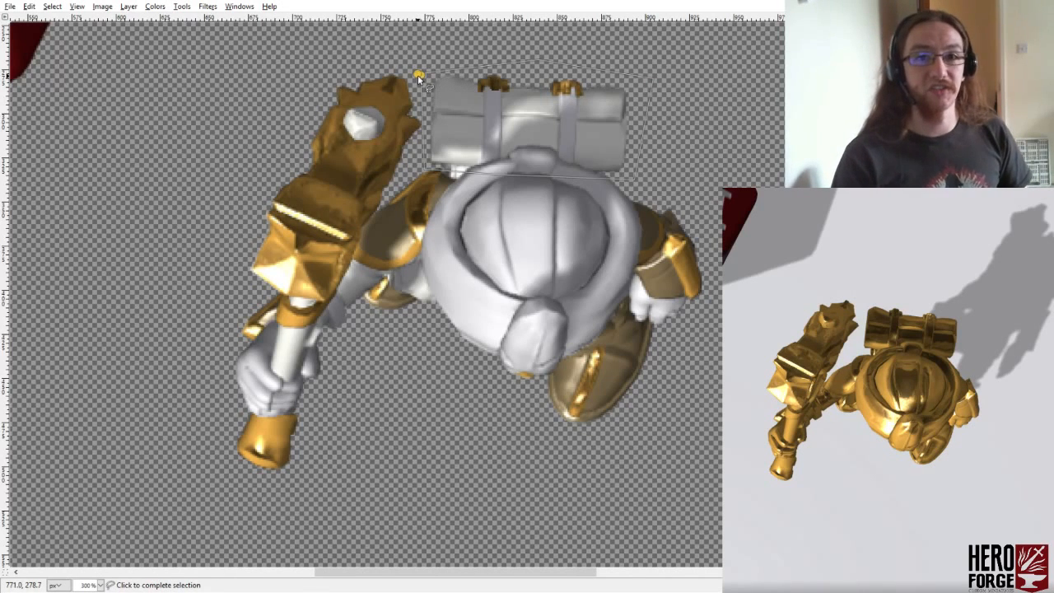
{"action": "left_click", "coordinate": [424, 167]}
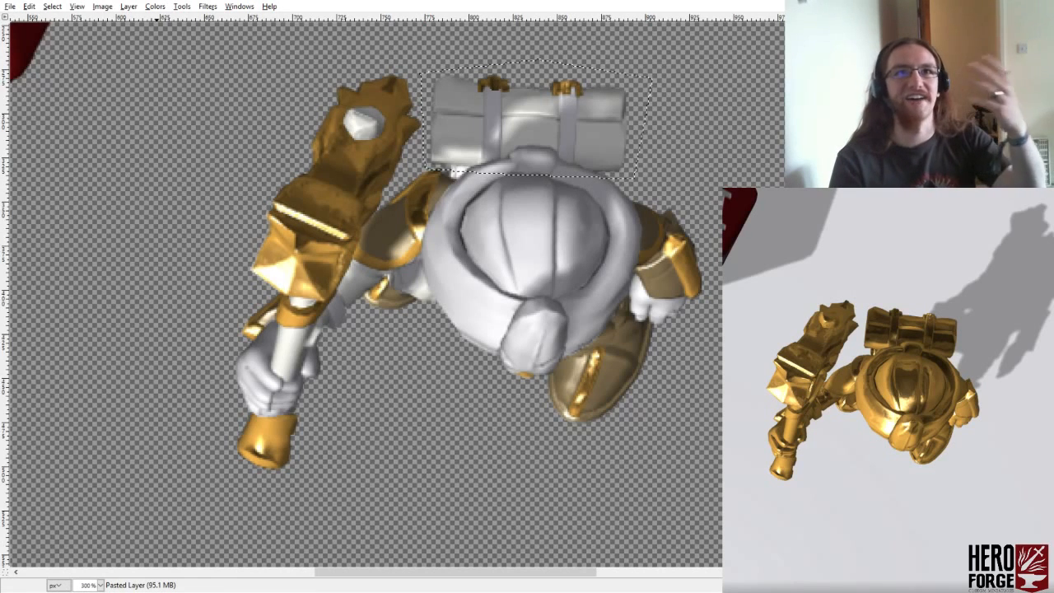
- Try colorizing the selected bedroll a muted green, and undo the colouring
{"action": "left_click", "coordinate": [155, 6]}
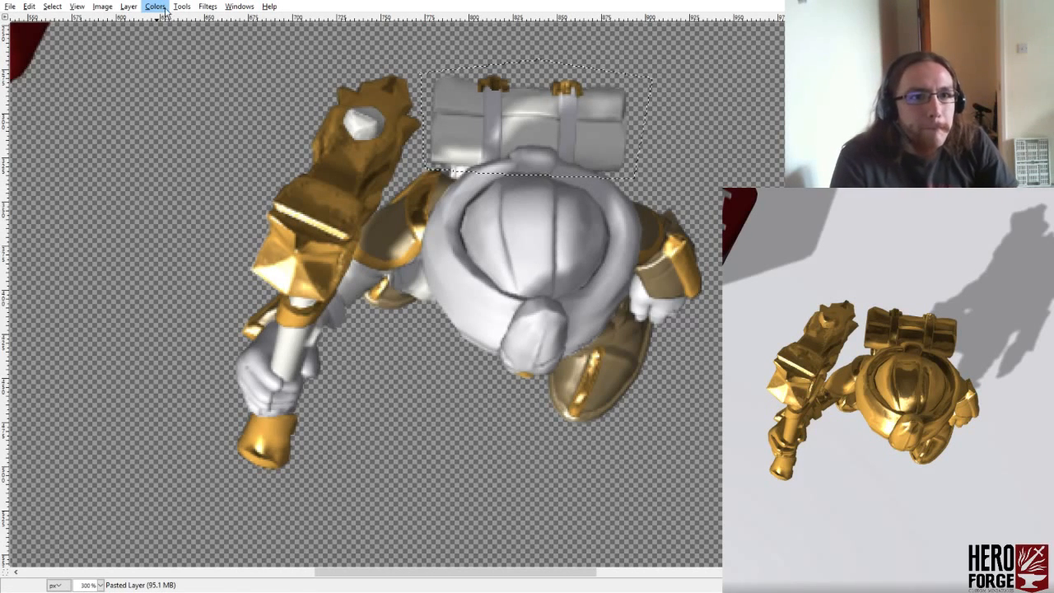
{"action": "left_click", "coordinate": [179, 38]}
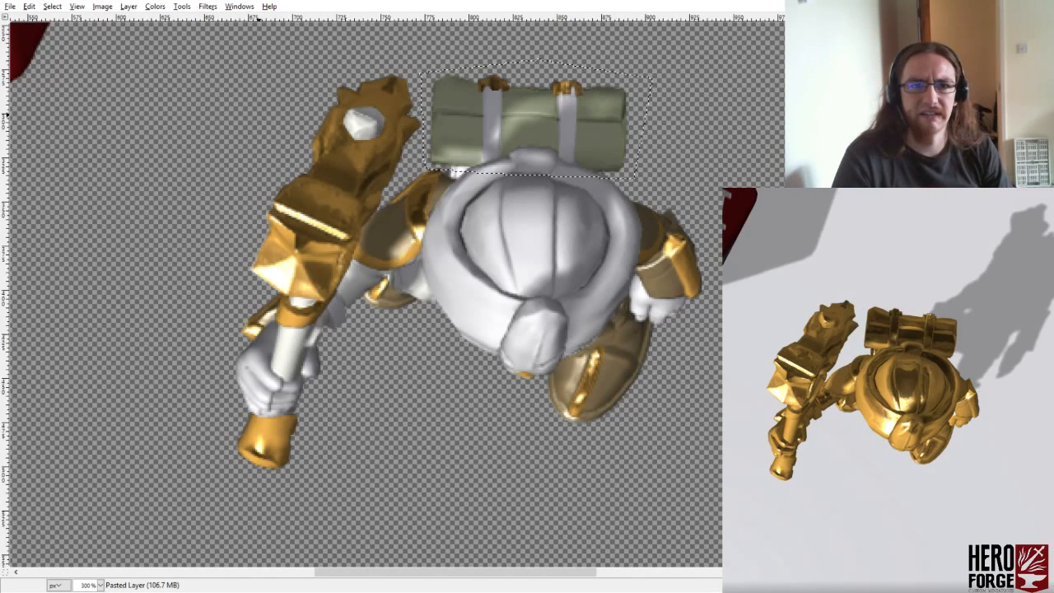
{"action": "key", "text": "ctrl+z"}
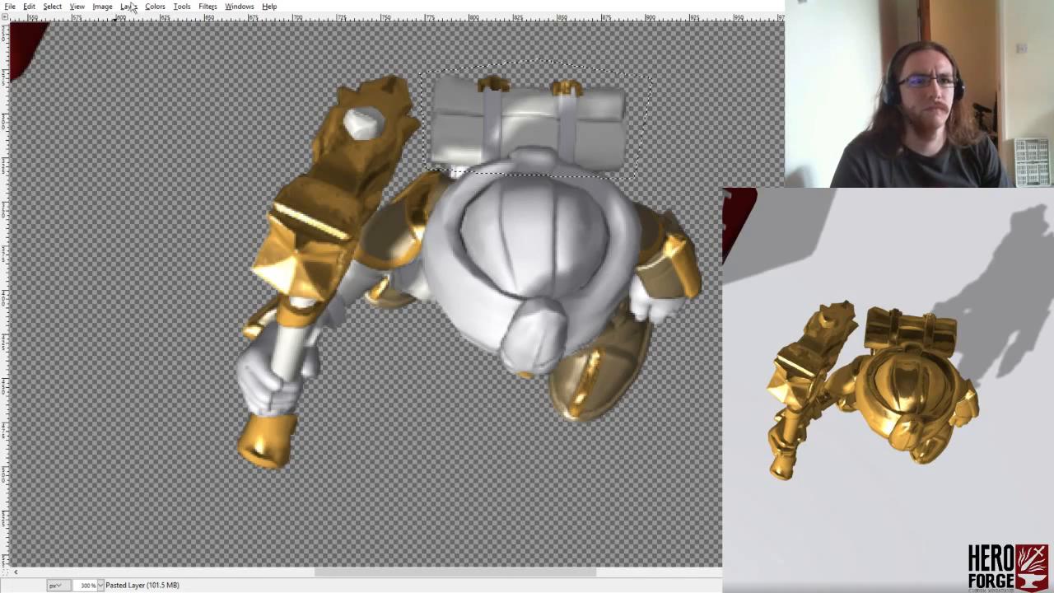
- Darken the selected bedroll to a flatter mid grey and roughen its surface with fine random noise
{"action": "left_click", "coordinate": [174, 66]}
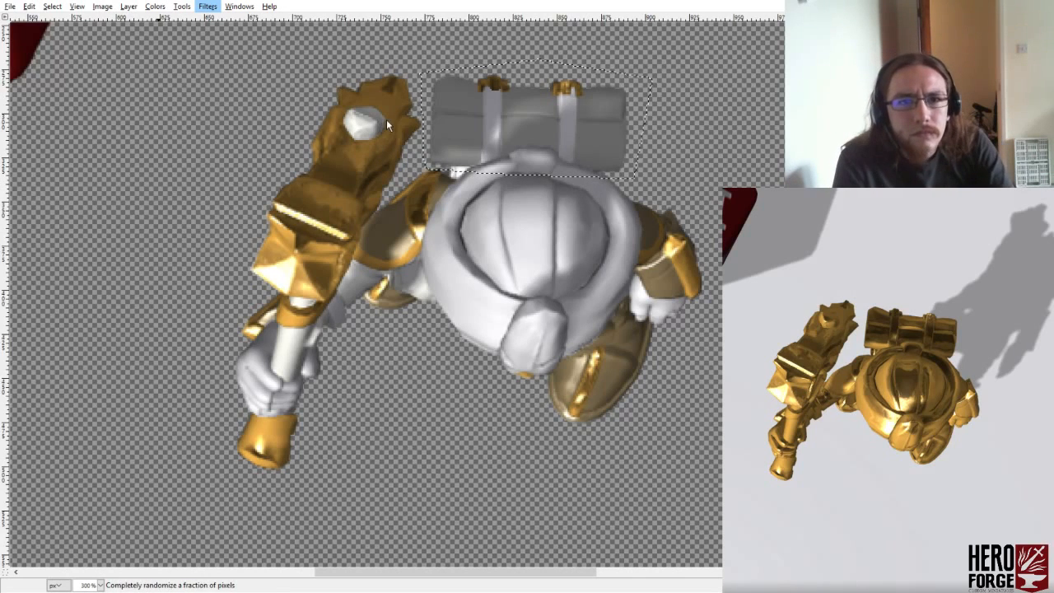
{"action": "left_click", "coordinate": [400, 145]}
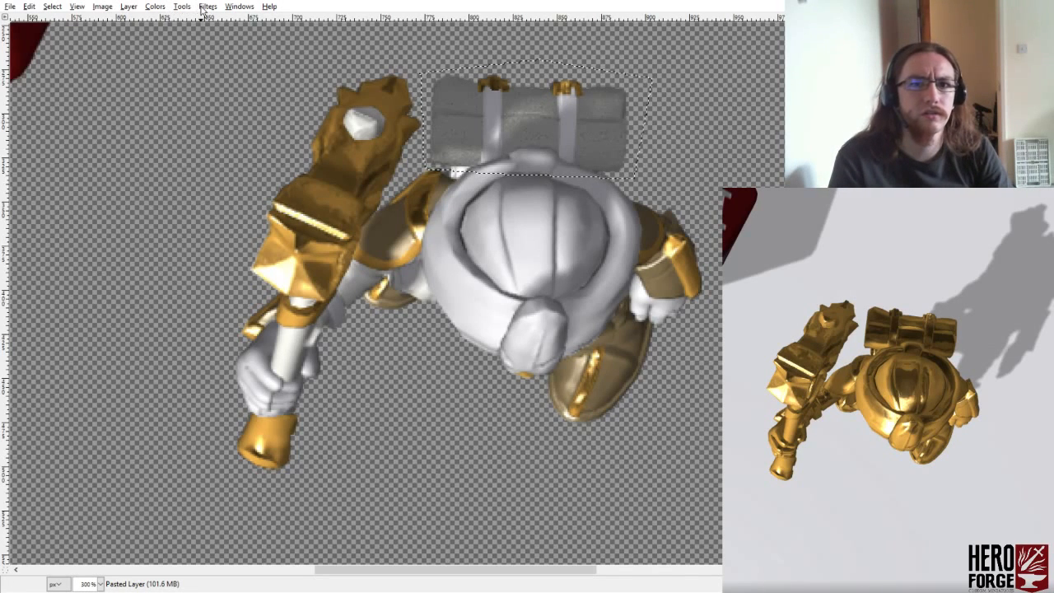
{"action": "key", "text": "ctrl+shift+a"}
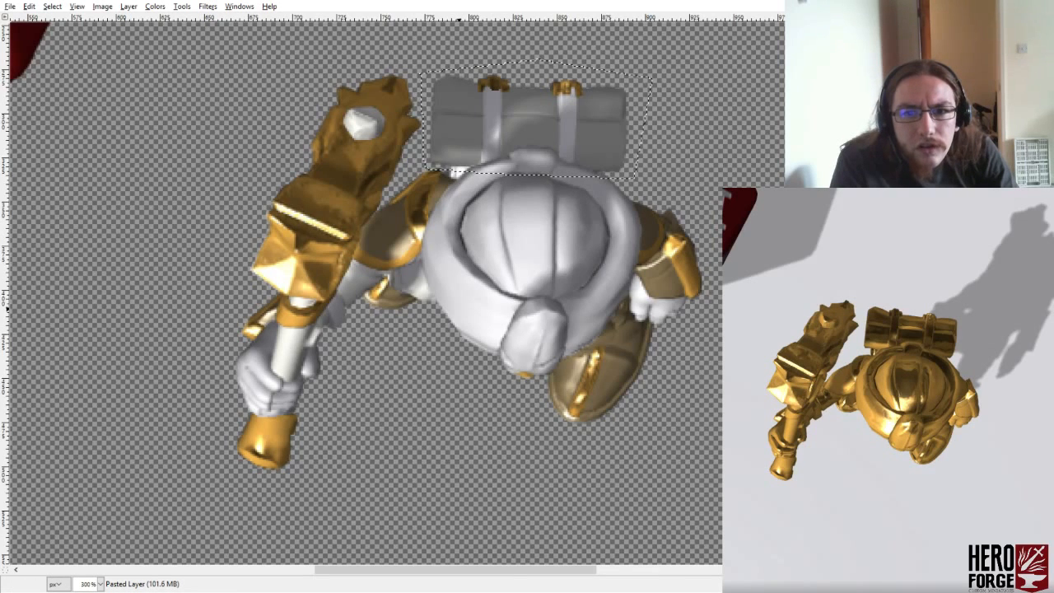
{"action": "left_click", "coordinate": [572, 392]}
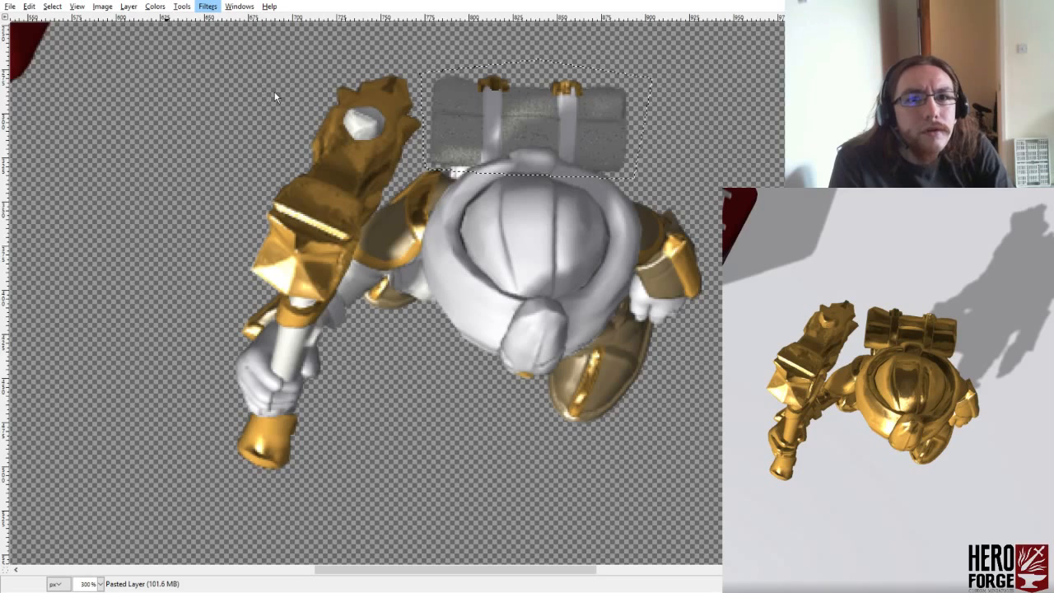
- Emboss the noisy bedroll to give it a coarse, raised fabric texture with darker edges
{"action": "left_click", "coordinate": [407, 136]}
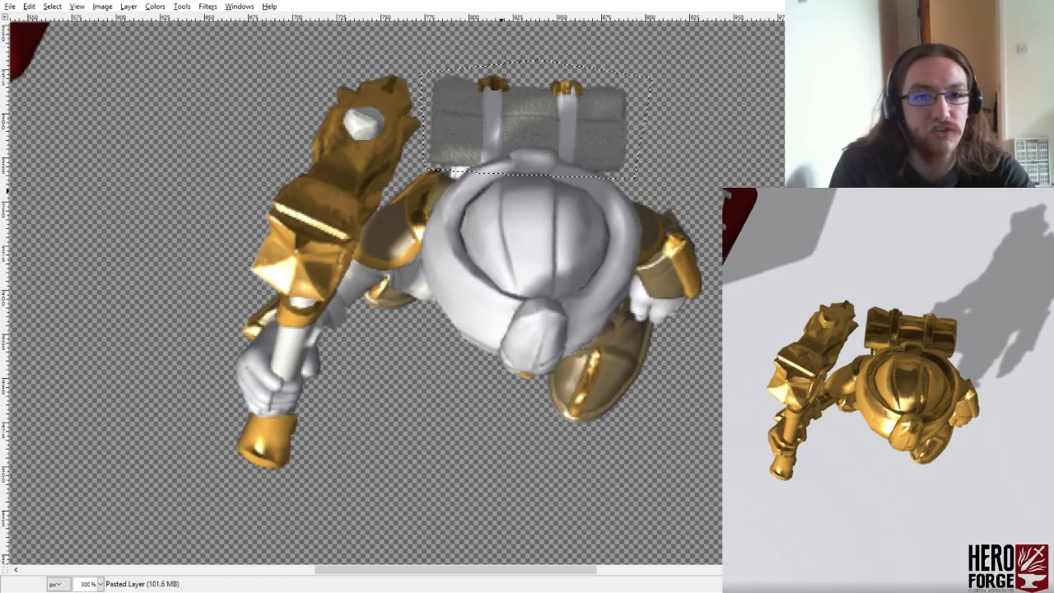
{"action": "left_click", "coordinate": [278, 342]}
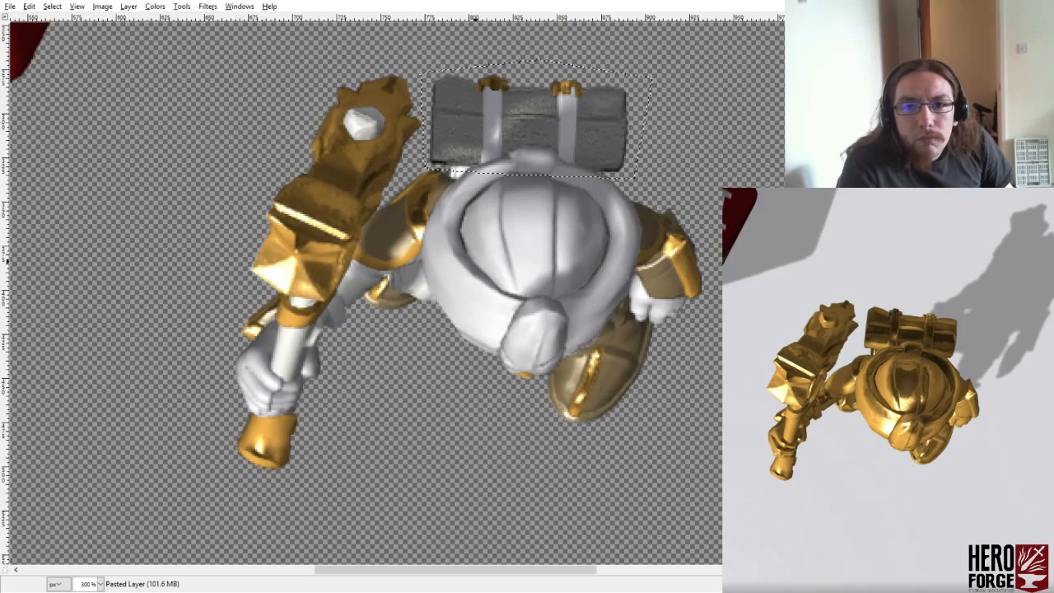
{"action": "key", "text": "ctrl+shift+a"}
{"action": "key", "text": "ctrl+z"}
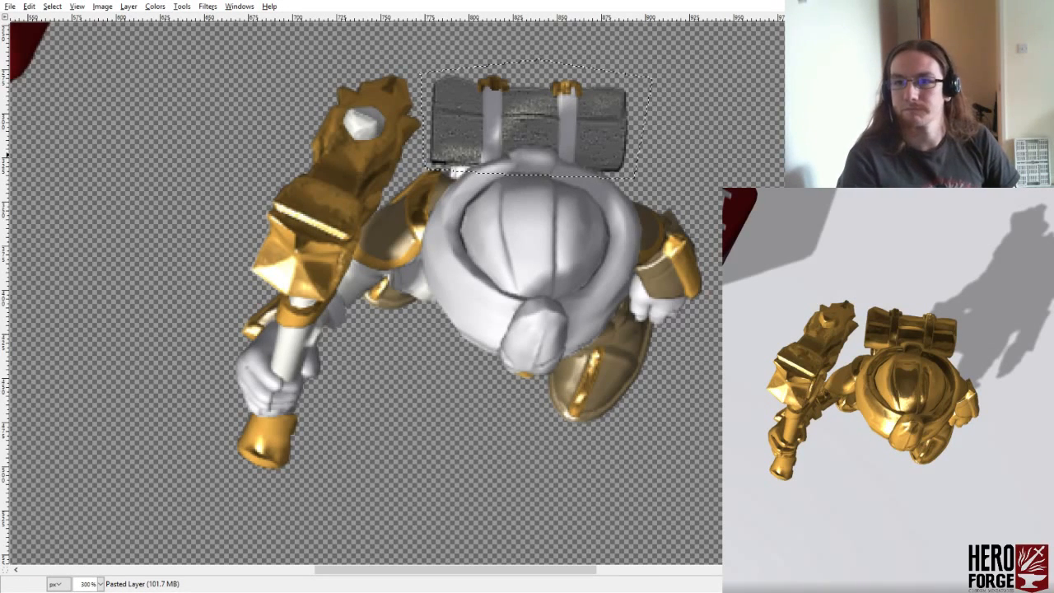
- Colorize the textured bedroll green and lower the saturation to a muted olive
{"action": "left_click", "coordinate": [155, 7]}
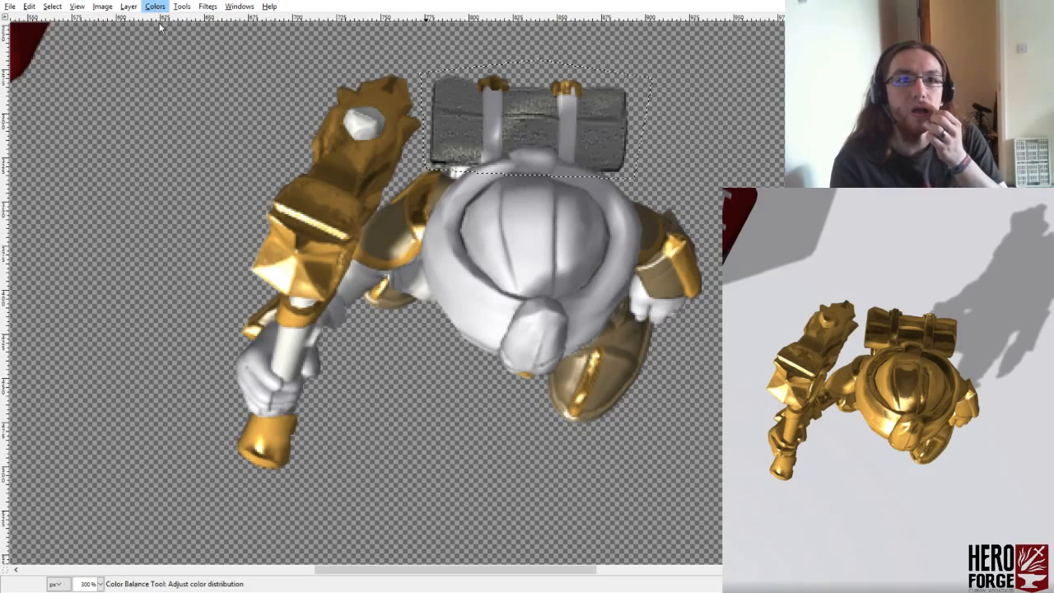
{"action": "left_click", "coordinate": [175, 47]}
{"action": "left_click_drag", "start_coordinate": [174, 148], "coordinate": [156, 148]}
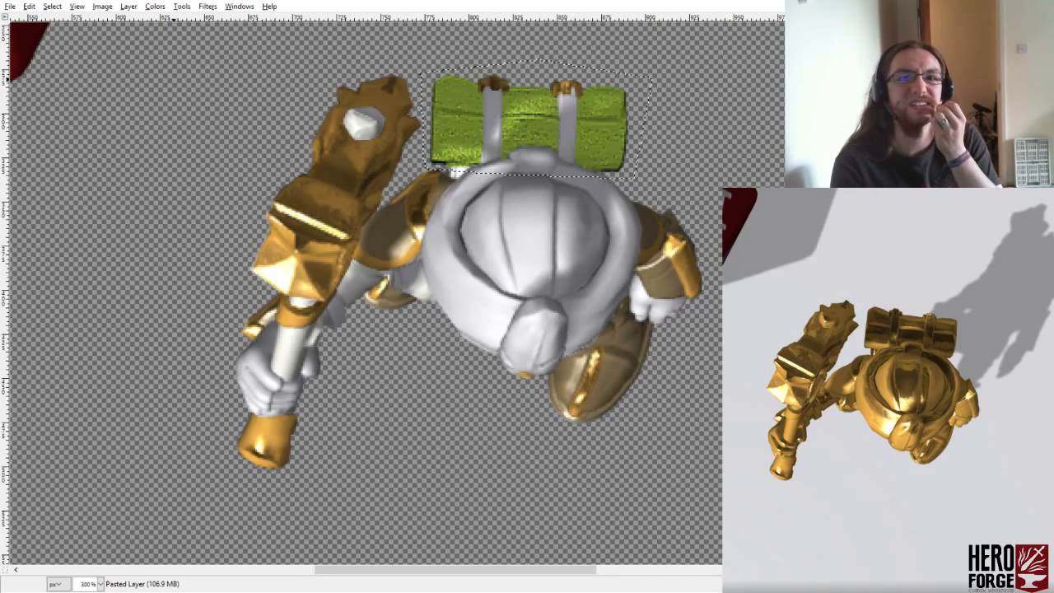
{"action": "left_click_drag", "start_coordinate": [156, 173], "coordinate": [115, 173]}
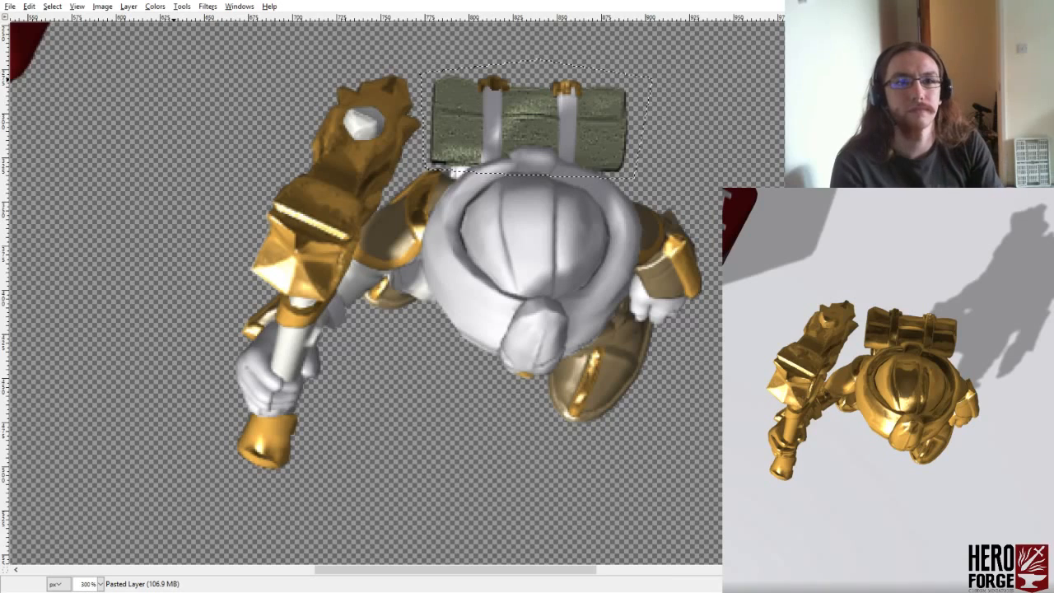